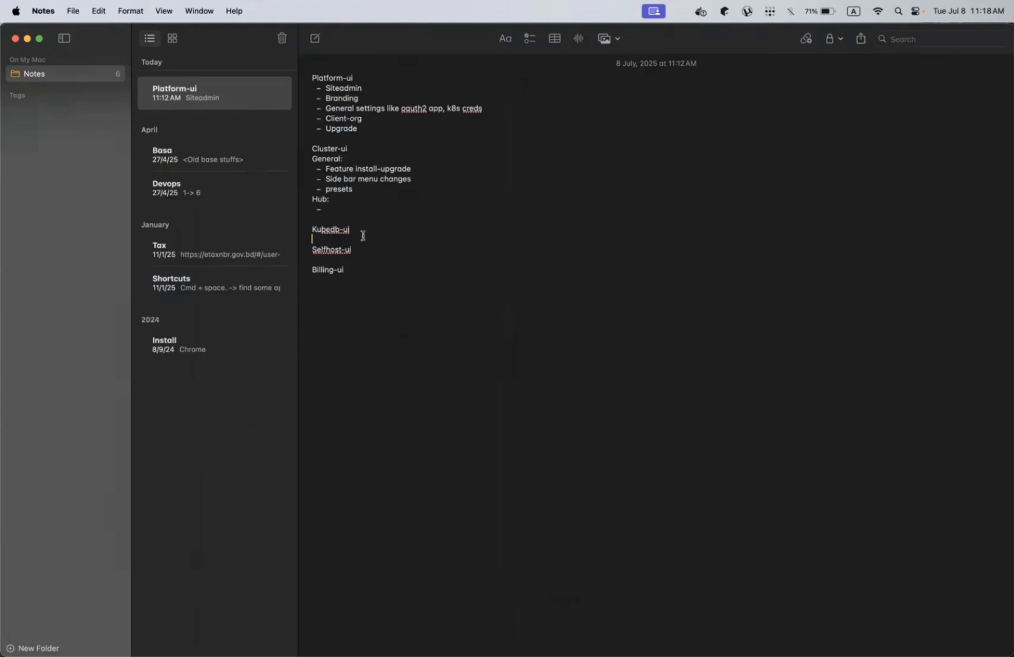
Add blank lines beneath the Kubedb-ui heading in the Platform-ui note
{"action": "key", "text": "Return"}
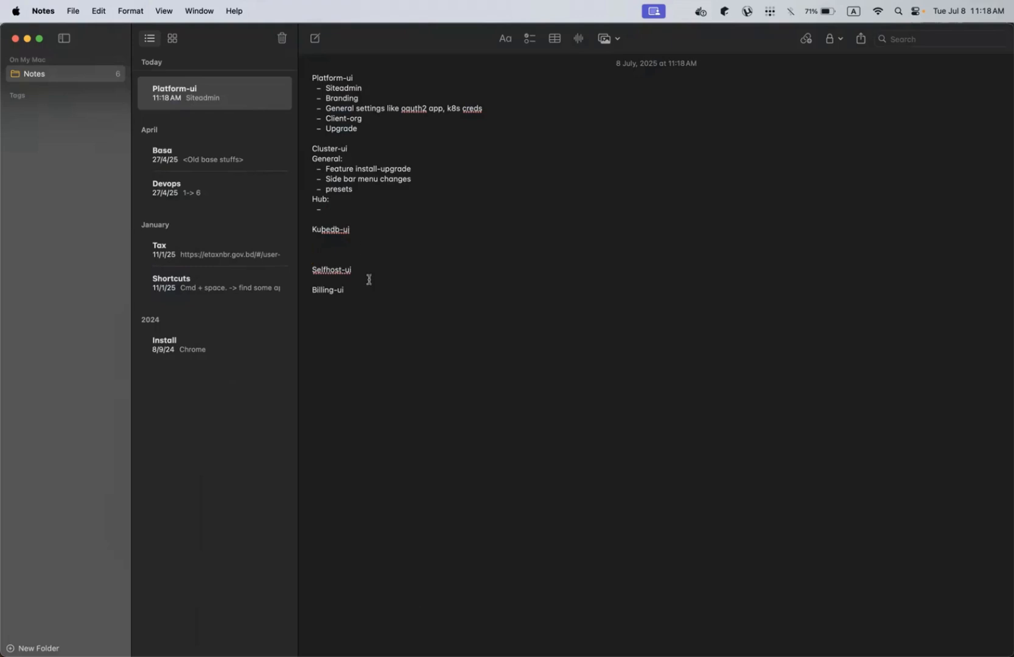
{"action": "key", "text": "Return"}
{"action": "key", "text": "Return"}
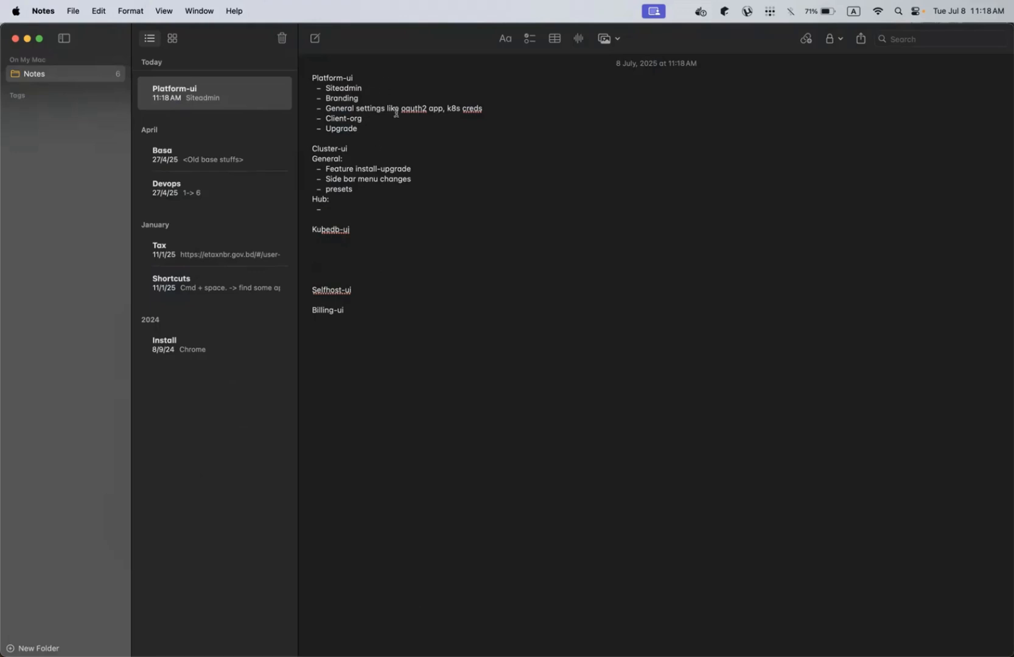
Switch to Chrome and examine the AppsCode Console's list of available apps and the console part of its URL
{"action": "key", "text": "ctrl+super+f"}
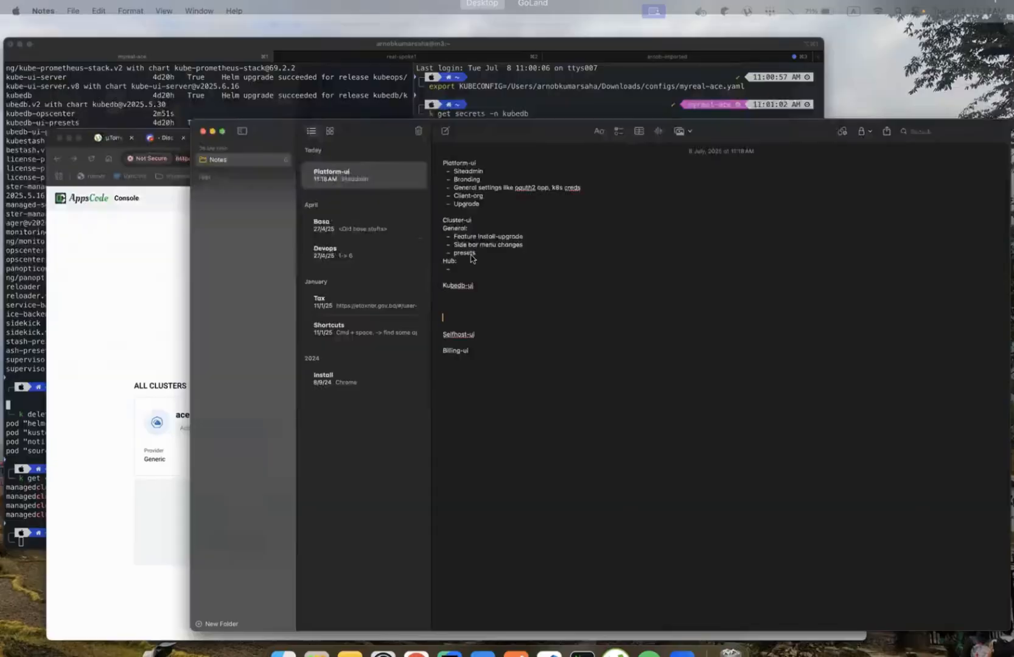
{"action": "key", "text": "super+Tab"}
{"action": "key", "text": "ctrl+super+f"}
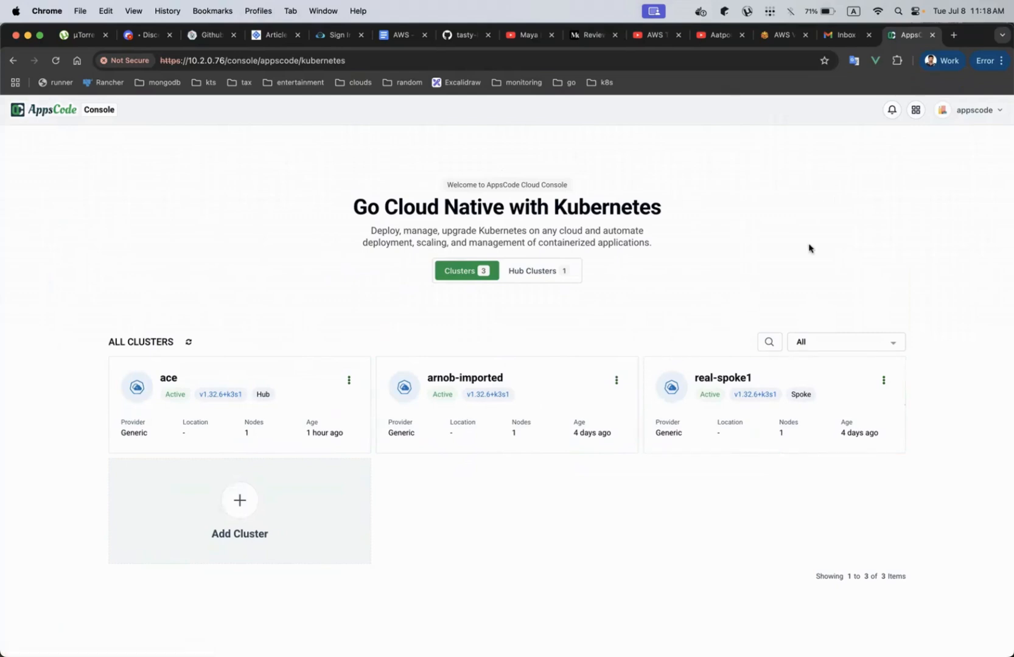
{"action": "left_click", "coordinate": [916, 110]}
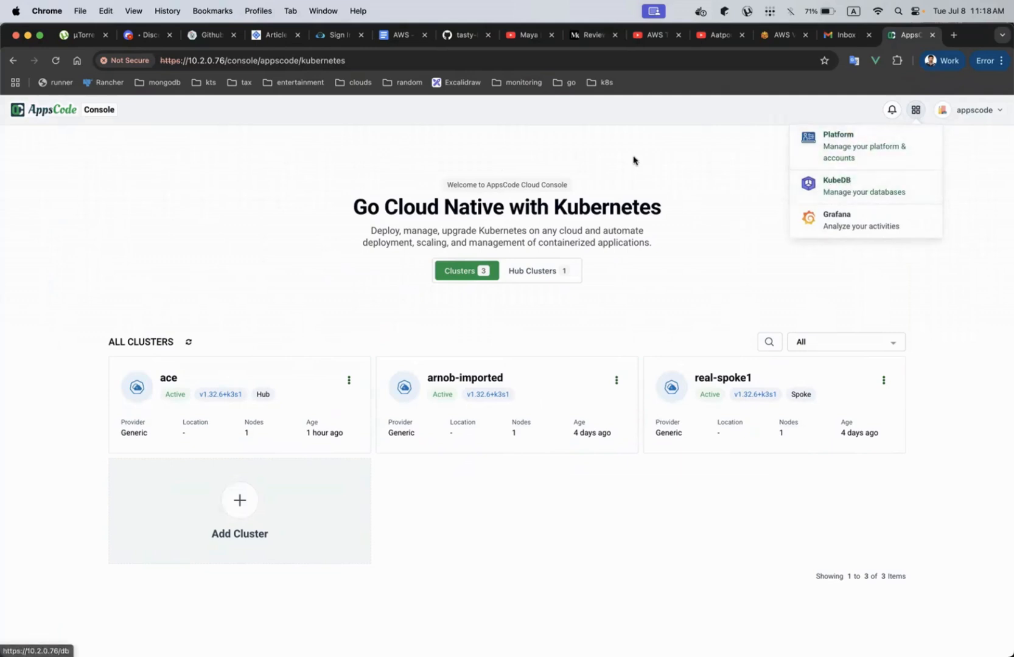
{"action": "double_click", "coordinate": [242, 60]}
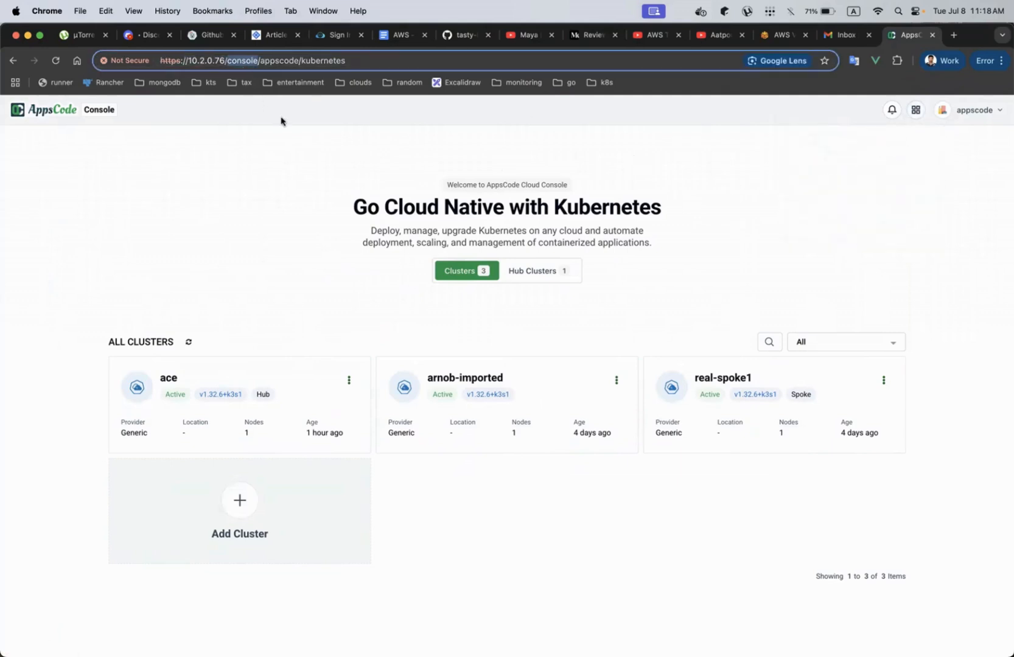
{"action": "left_click", "coordinate": [288, 208]}
Switch back to Notes and insert a dashed separator line with blank lines between the Kubedb-ui and Selfhost-ui headings
{"action": "key", "text": "ctrl+Up"}
{"action": "left_click", "coordinate": [440, 429]}
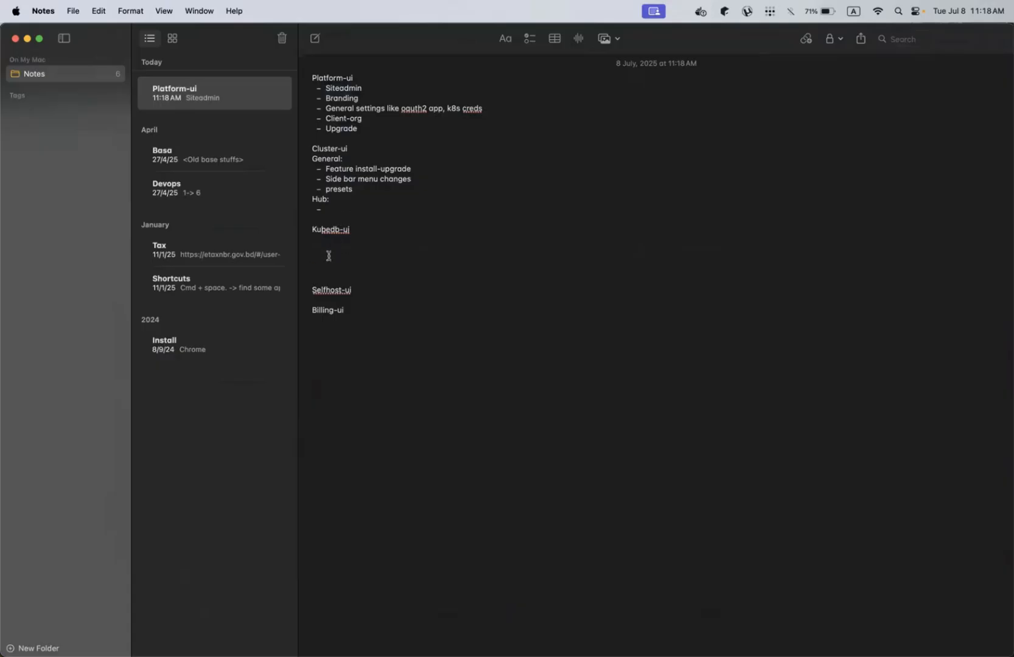
{"action": "key", "text": "Return"}
{"action": "key", "text": "Return"}
{"action": "key", "text": "Return"}
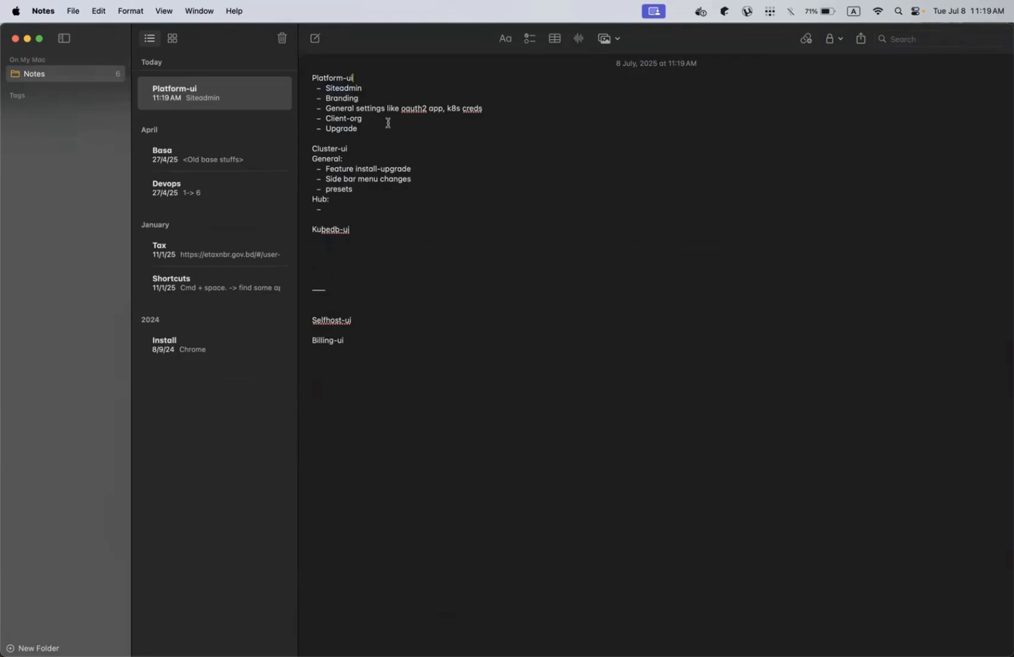
Switch to Chrome, open the Platform app from the AppsCode Console, and close the old console page
{"action": "key", "text": "ctrl+Up"}
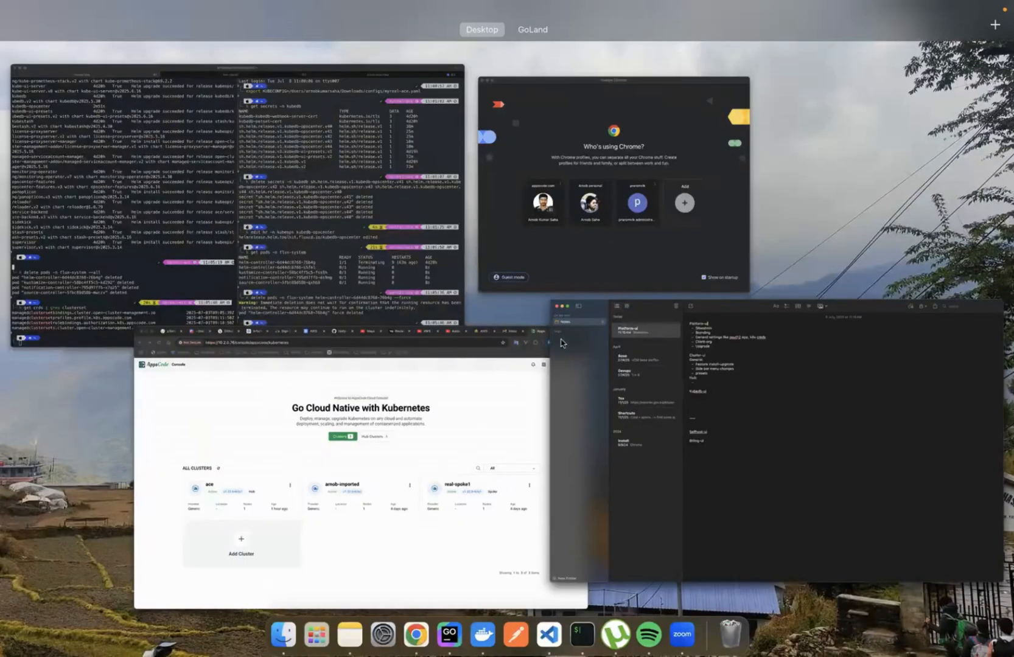
{"action": "left_click", "coordinate": [917, 109]}
{"action": "left_click", "coordinate": [866, 151]}
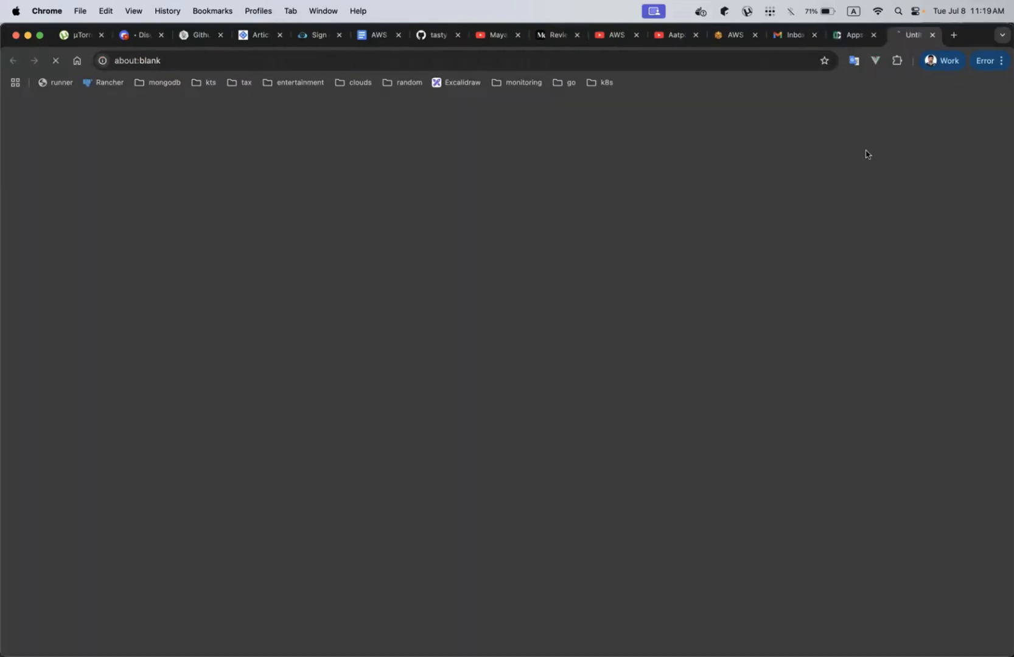
{"action": "left_click", "coordinate": [872, 35]}
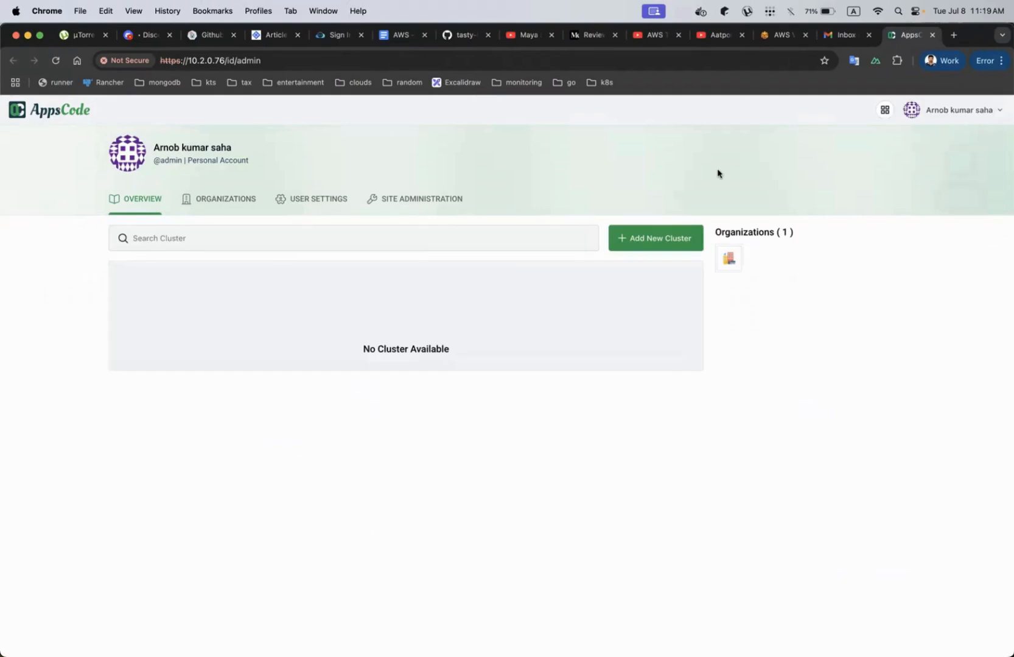
Examine the accounts available for switching on the Platform page and the account part of its URL
{"action": "left_click", "coordinate": [954, 110]}
{"action": "left_click", "coordinate": [922, 178]}
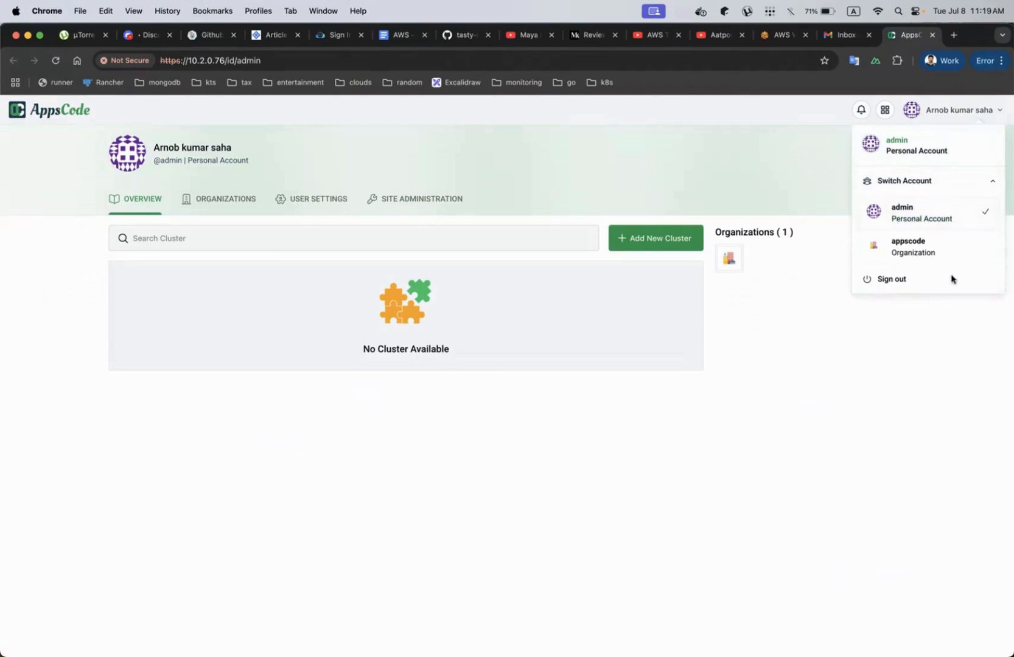
{"action": "left_click", "coordinate": [817, 174]}
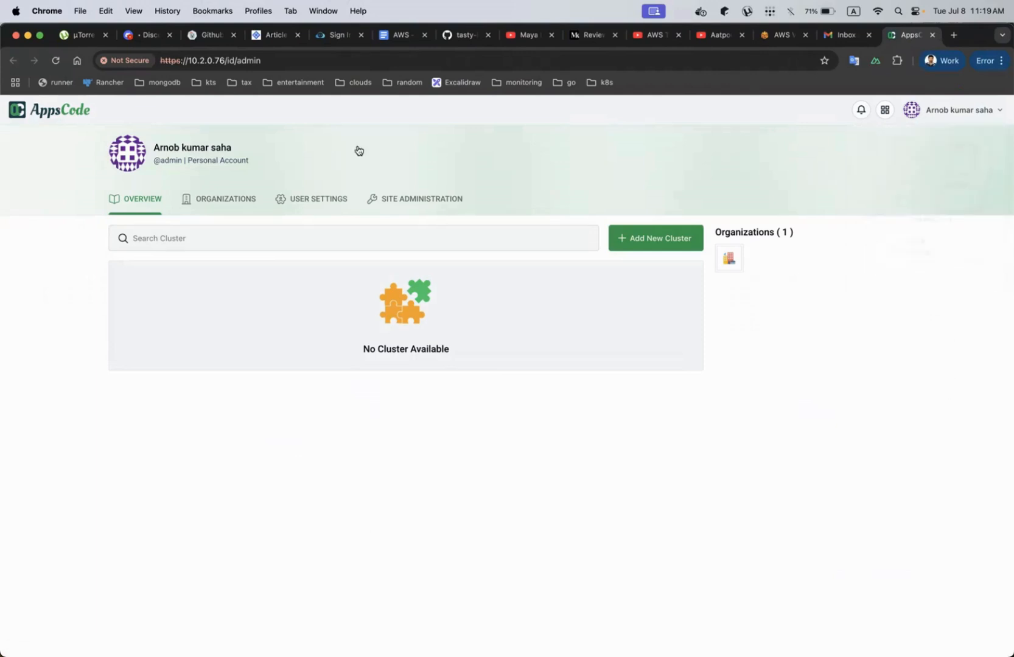
{"action": "double_click", "coordinate": [250, 61]}
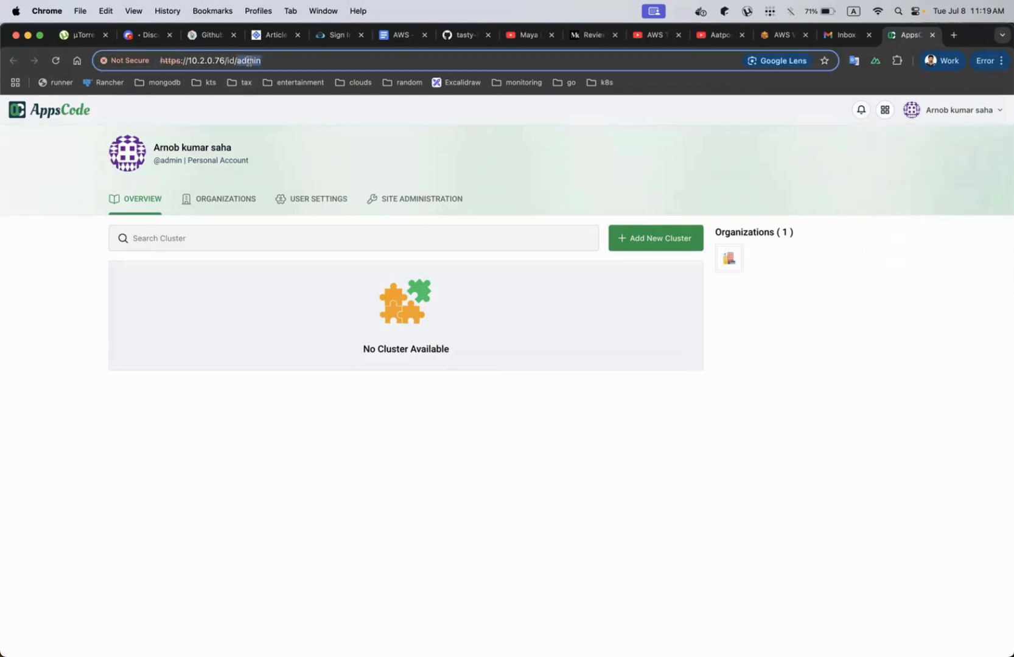
{"action": "left_click", "coordinate": [333, 117]}
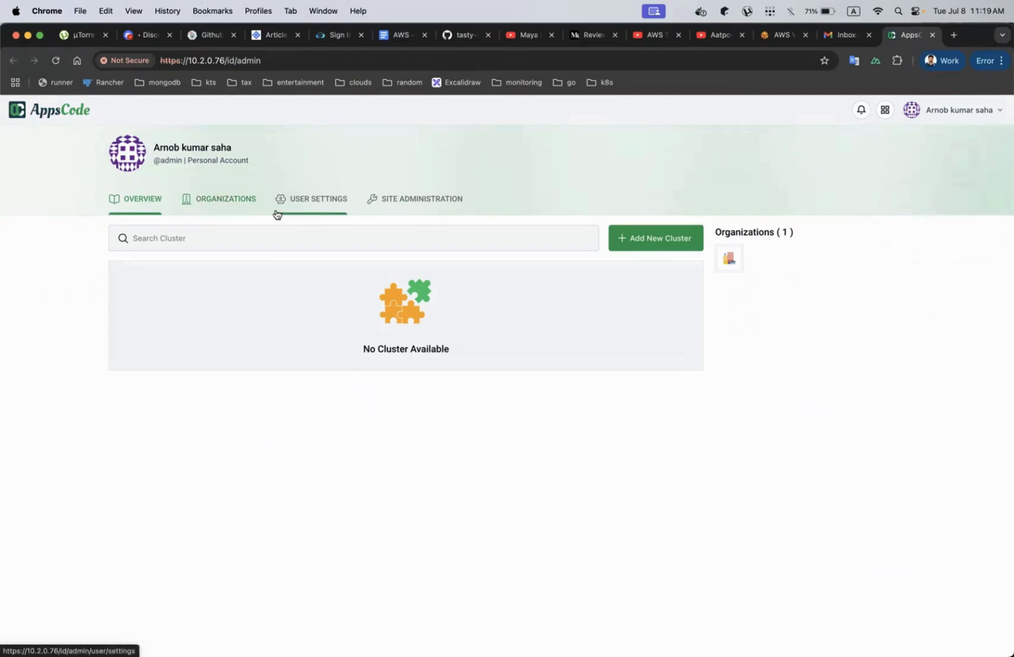
View the user accounts in Site Administration and open the form for creating a new user account
{"action": "left_click", "coordinate": [415, 208]}
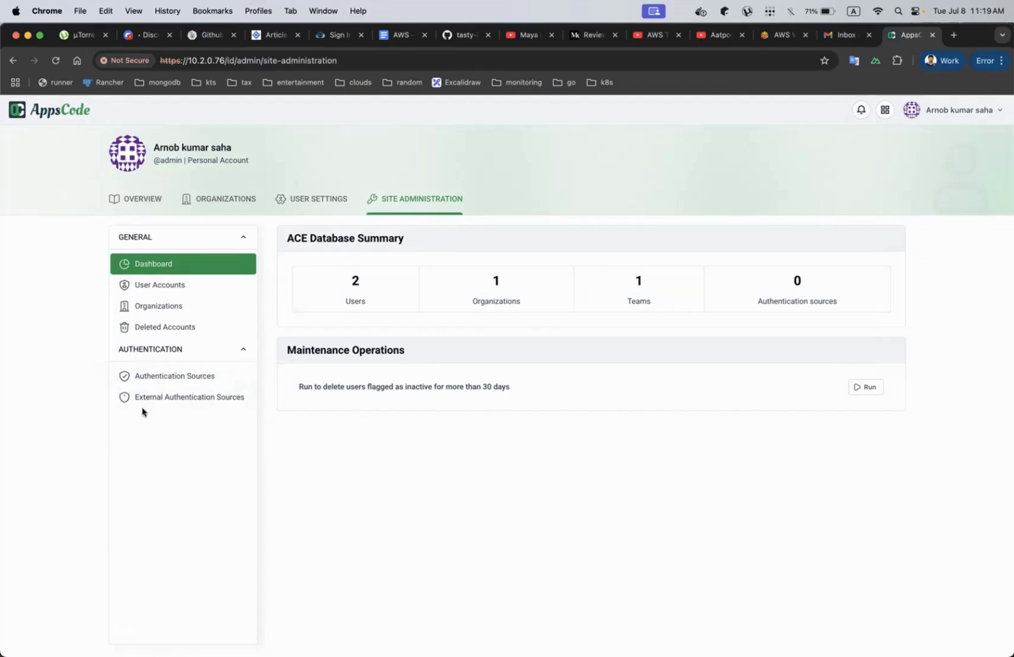
{"action": "left_click", "coordinate": [171, 285]}
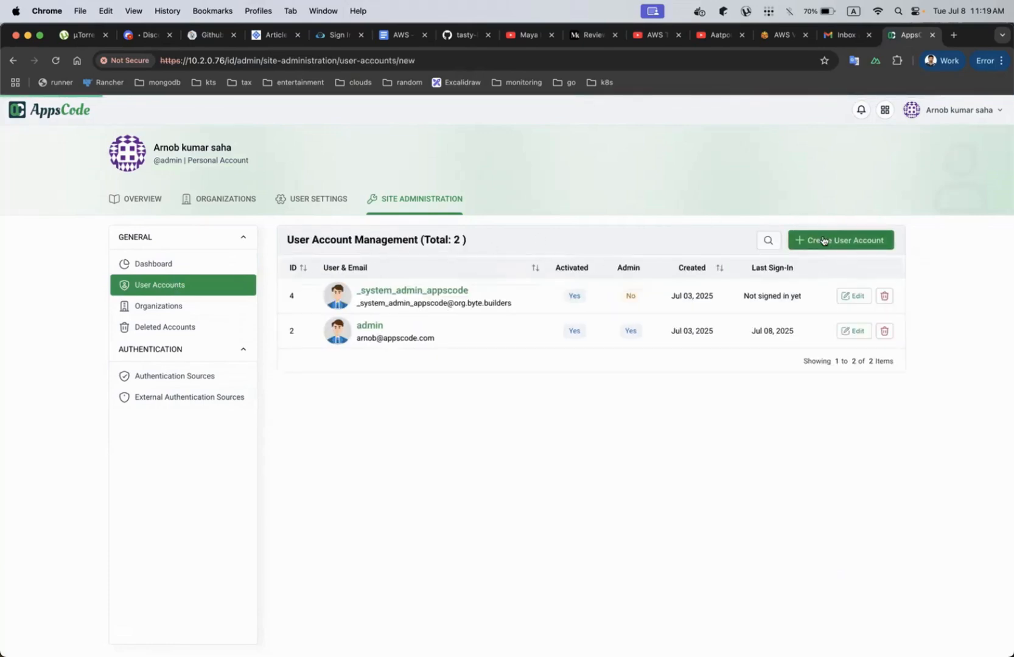
{"action": "left_click", "coordinate": [833, 240]}
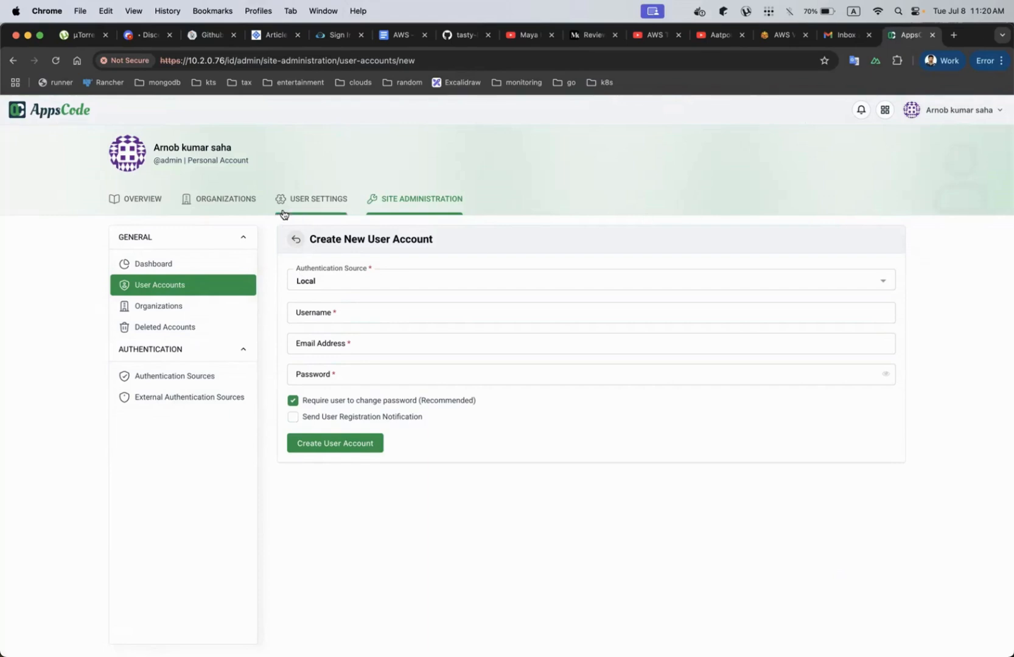
Review the Profile, Account and Security pages of the user settings
{"action": "left_click", "coordinate": [305, 204]}
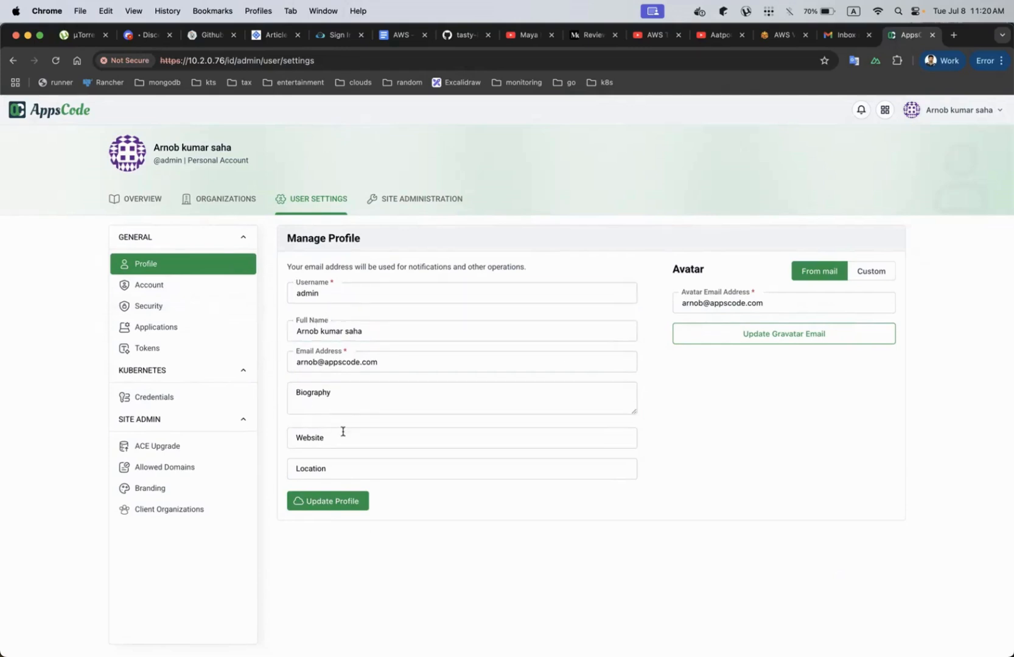
{"action": "left_click", "coordinate": [177, 289]}
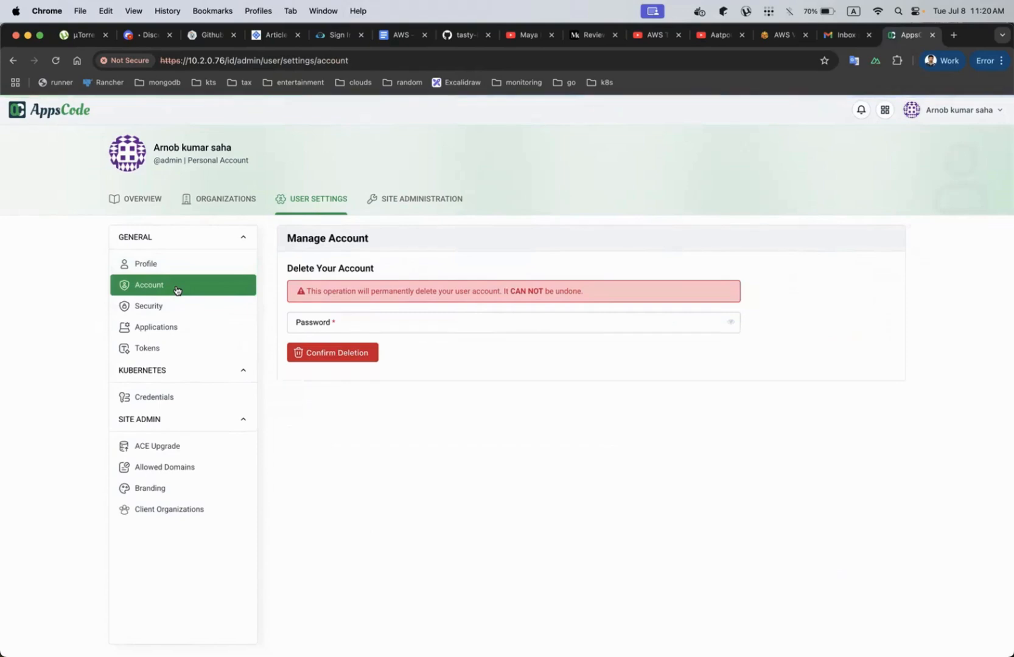
{"action": "left_click", "coordinate": [160, 309]}
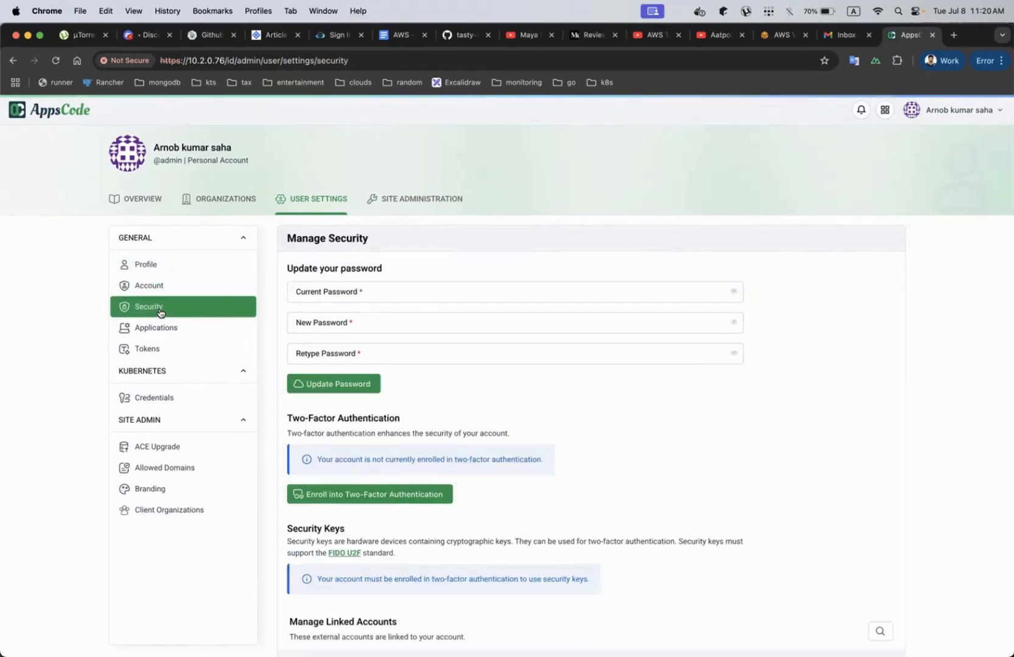
{"action": "scroll", "coordinate": [423, 362], "scroll_direction": "down", "scroll_amount": 1}
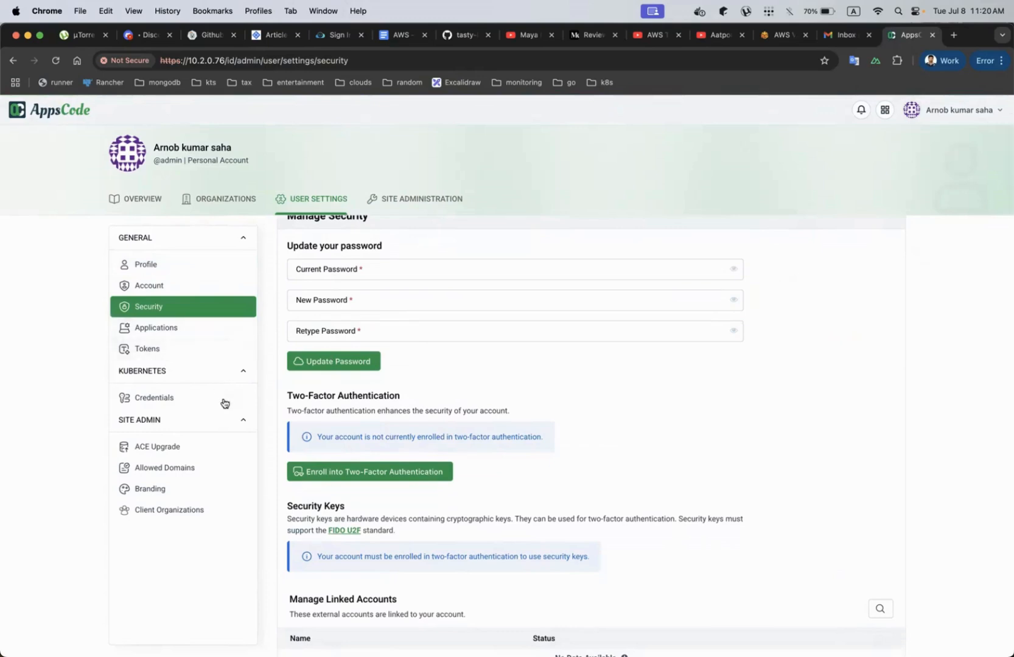
Open the new Kubernetes credential form and look through the available credential types
{"action": "left_click", "coordinate": [188, 398]}
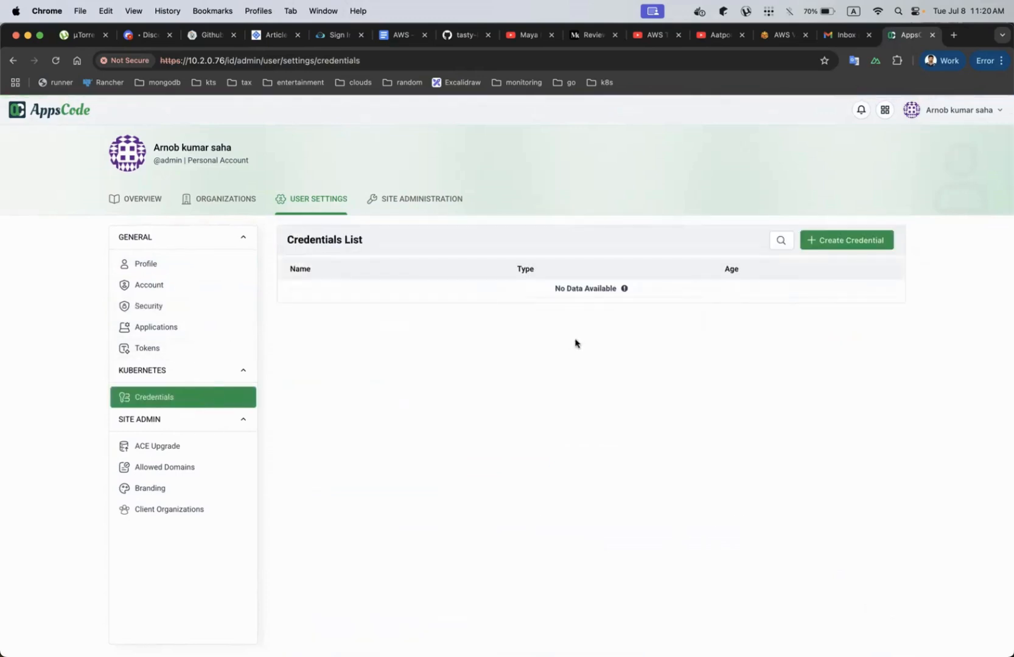
{"action": "left_click", "coordinate": [842, 243]}
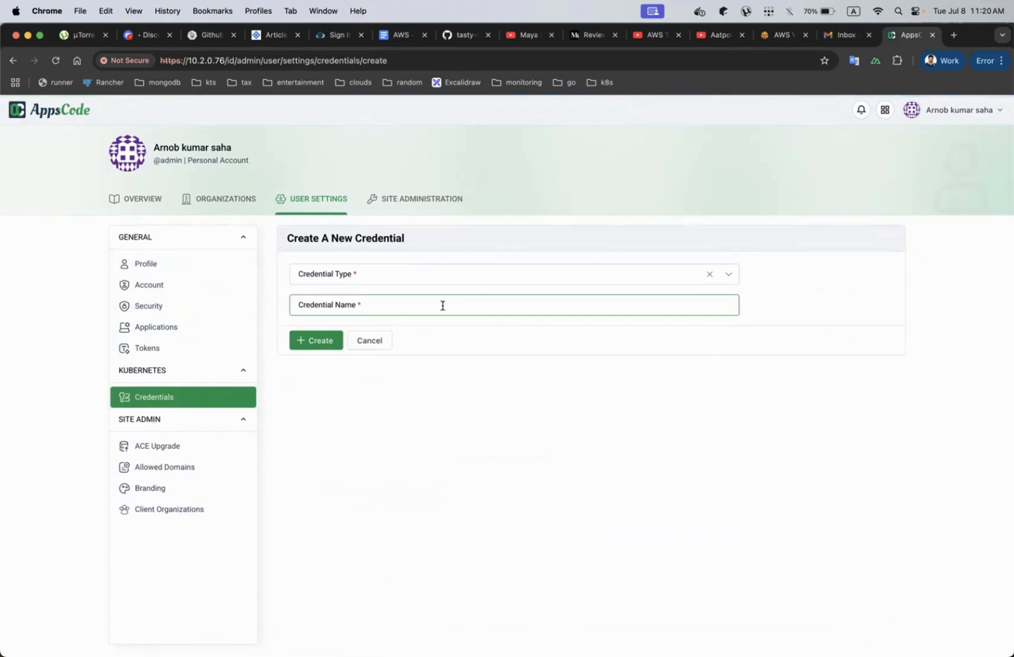
{"action": "left_click", "coordinate": [405, 276]}
{"action": "scroll", "coordinate": [363, 406], "scroll_direction": "down", "scroll_amount": 2}
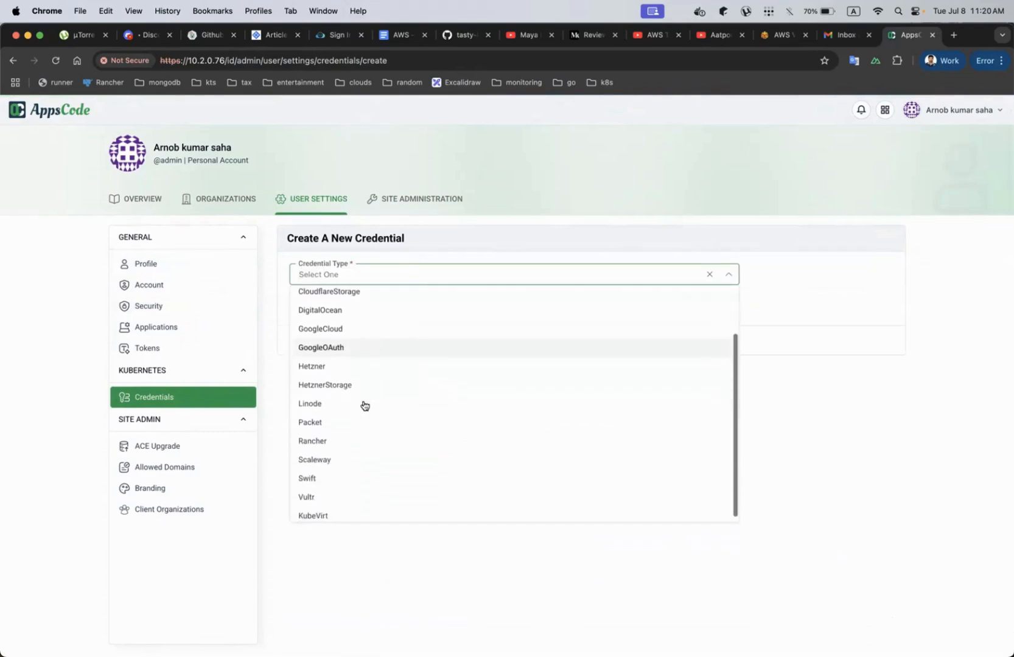
{"action": "scroll", "coordinate": [353, 455], "scroll_direction": "up", "scroll_amount": 1}
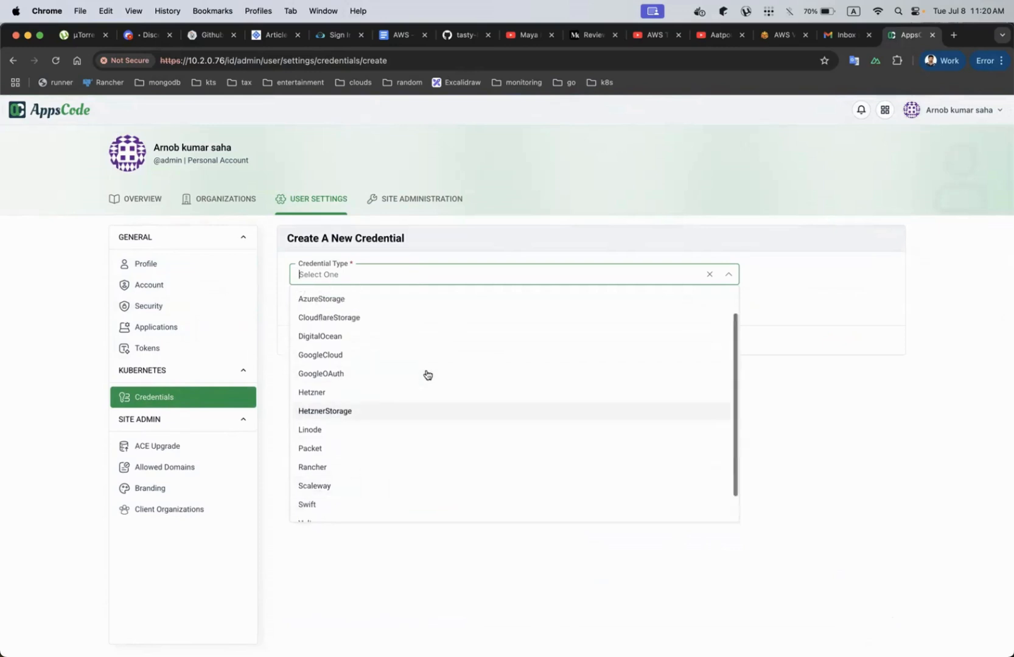
{"action": "scroll", "coordinate": [426, 373], "scroll_direction": "up", "scroll_amount": 2}
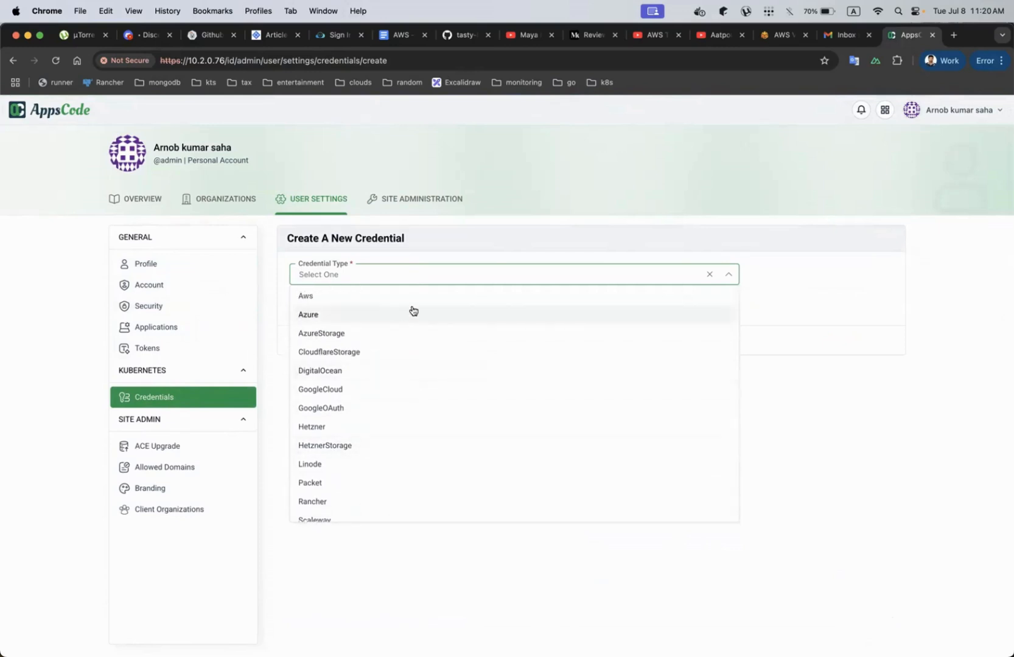
{"action": "left_click", "coordinate": [526, 153]}
{"action": "left_click", "coordinate": [368, 277]}
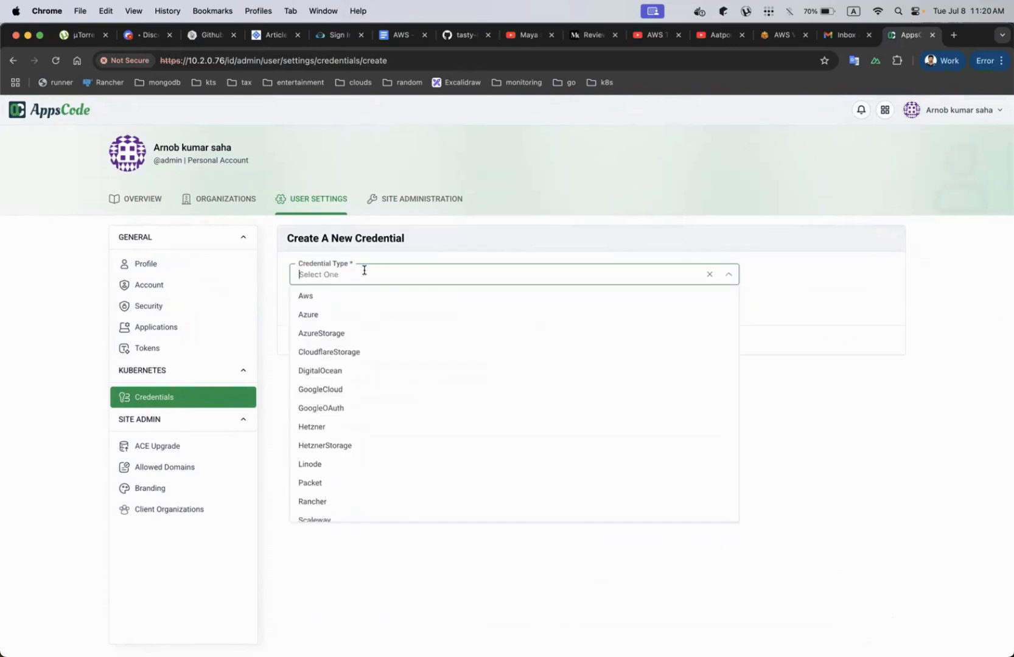
{"action": "left_click", "coordinate": [410, 549]}
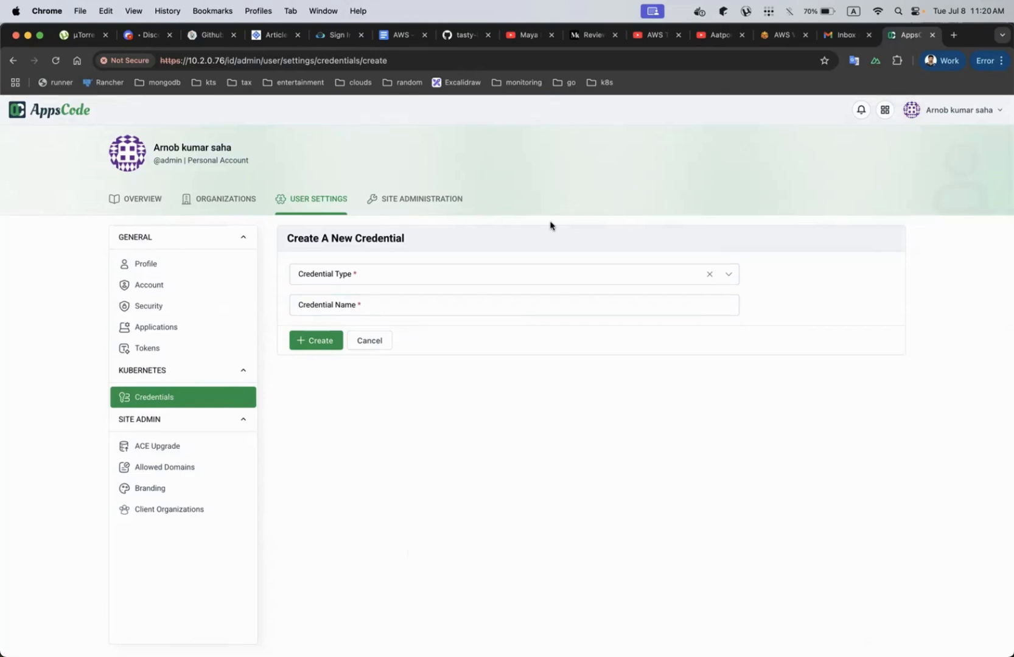
Review the Tokens, ACE Upgrade, Allowed Domains, Branding and Client Organizations pages of the user settings
{"action": "left_click", "coordinate": [194, 350]}
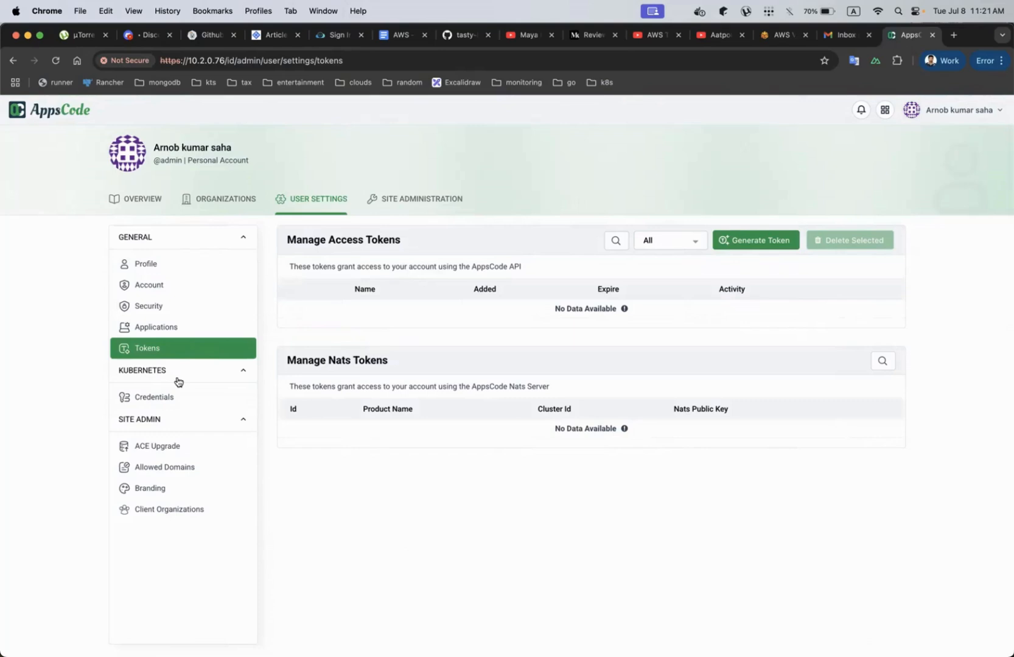
{"action": "left_click", "coordinate": [160, 446]}
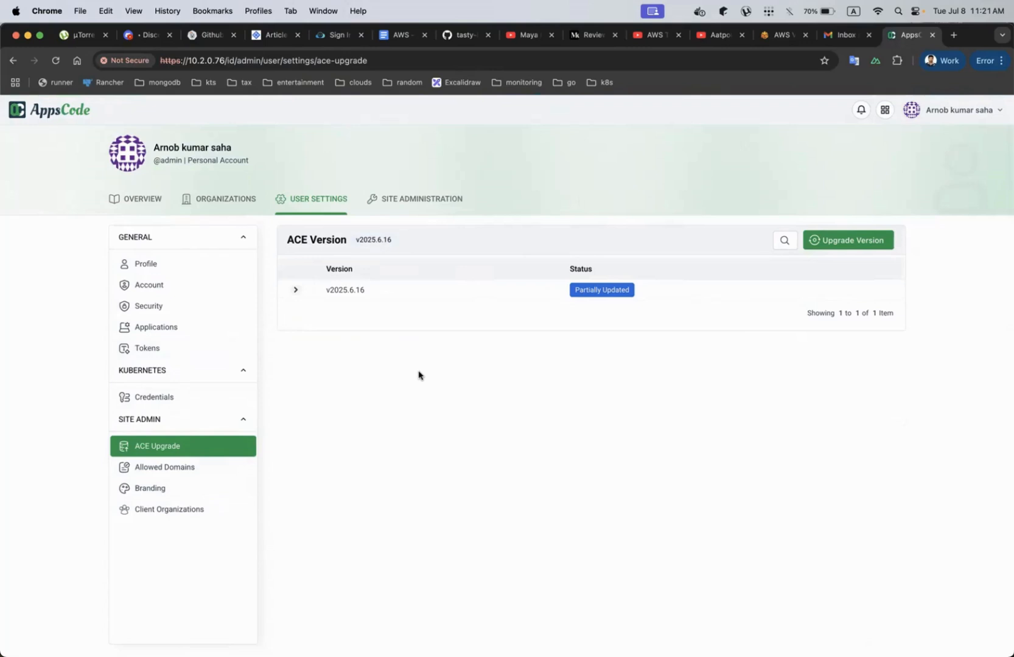
{"action": "left_click", "coordinate": [179, 469]}
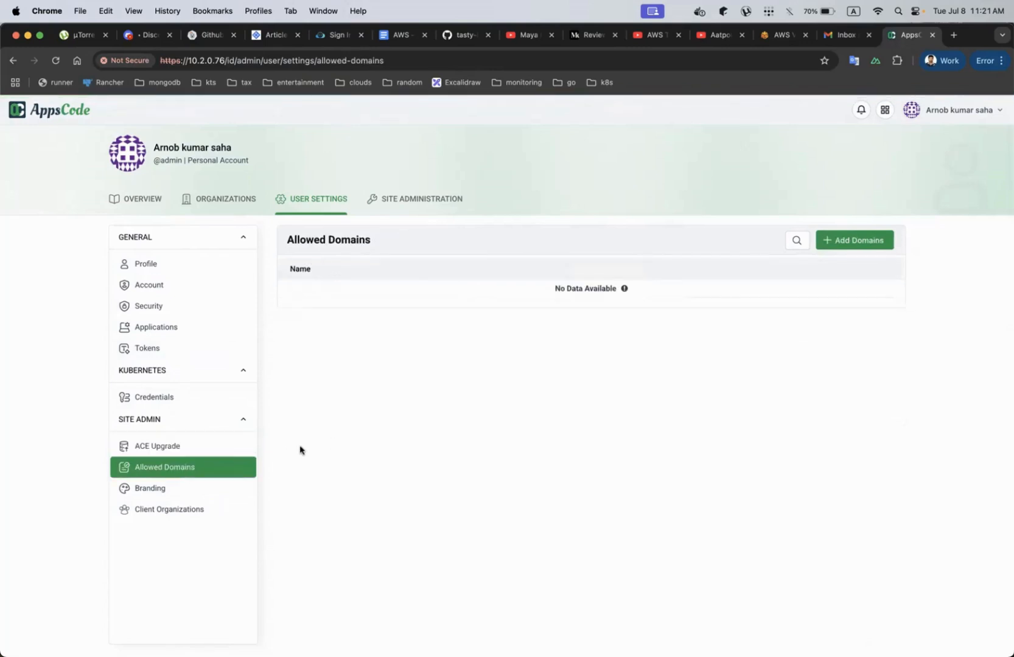
{"action": "left_click", "coordinate": [188, 494]}
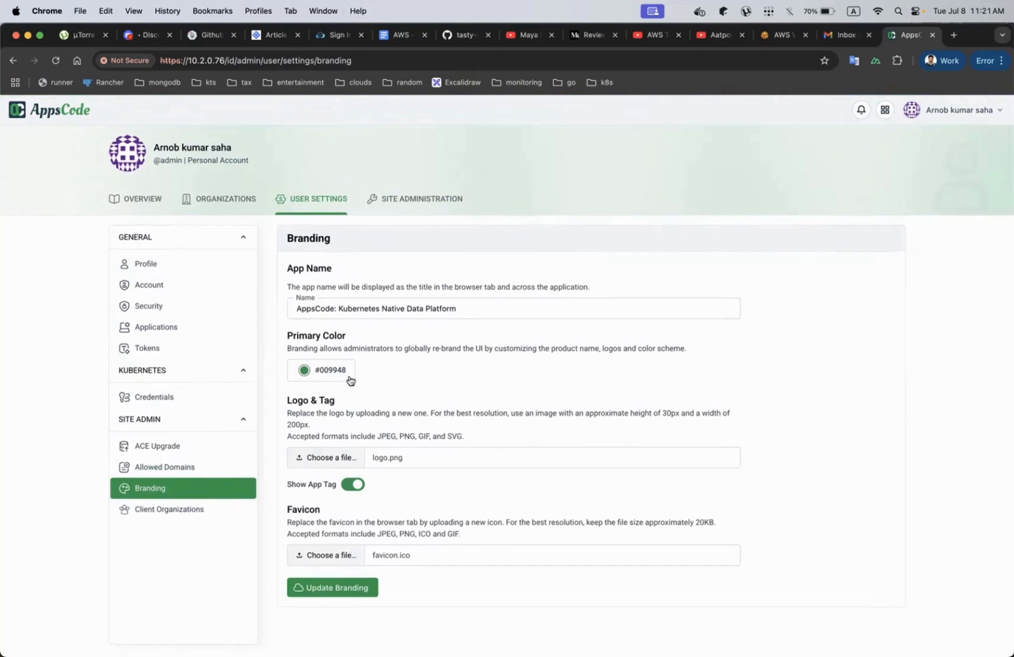
{"action": "scroll", "coordinate": [423, 485], "scroll_direction": "down", "scroll_amount": 1}
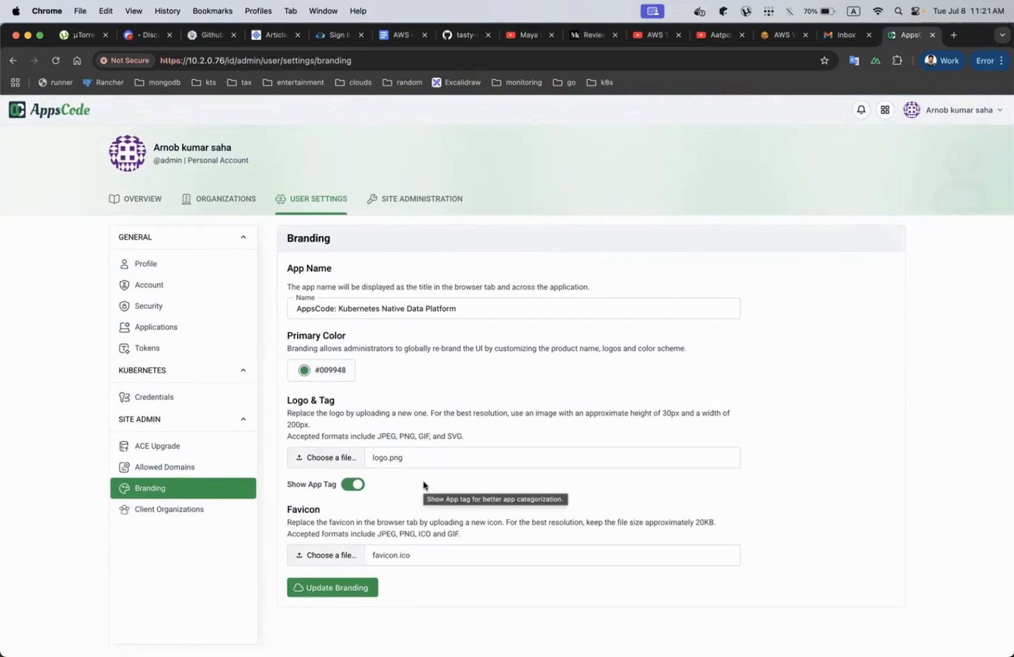
{"action": "left_click", "coordinate": [162, 509]}
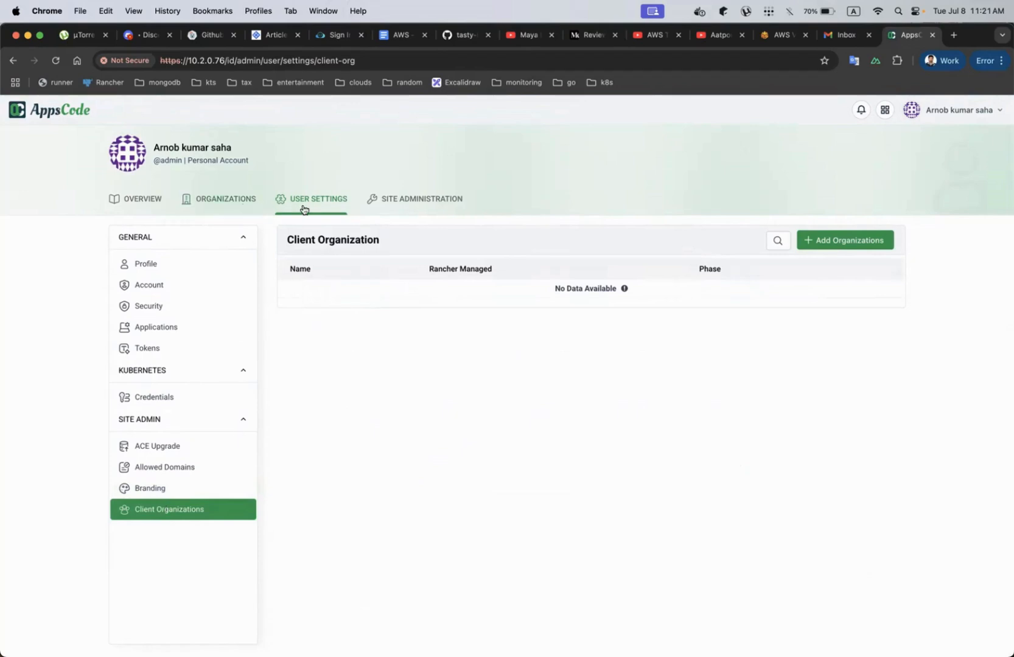
View the organizations list and the appscode organization's overview, and return to the list
{"action": "left_click", "coordinate": [234, 211]}
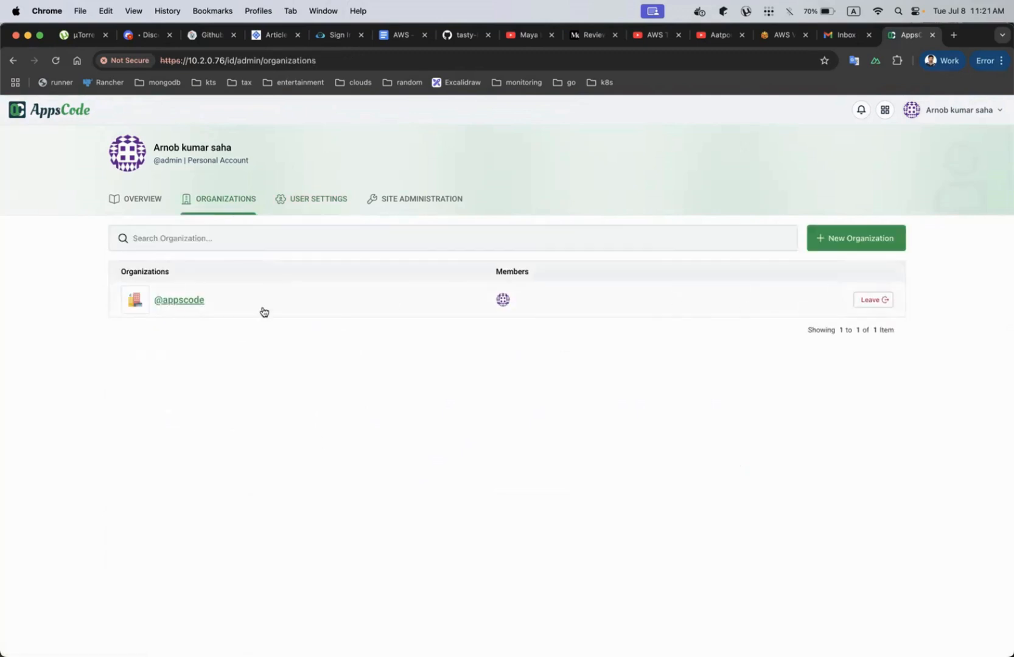
{"action": "left_click", "coordinate": [178, 302]}
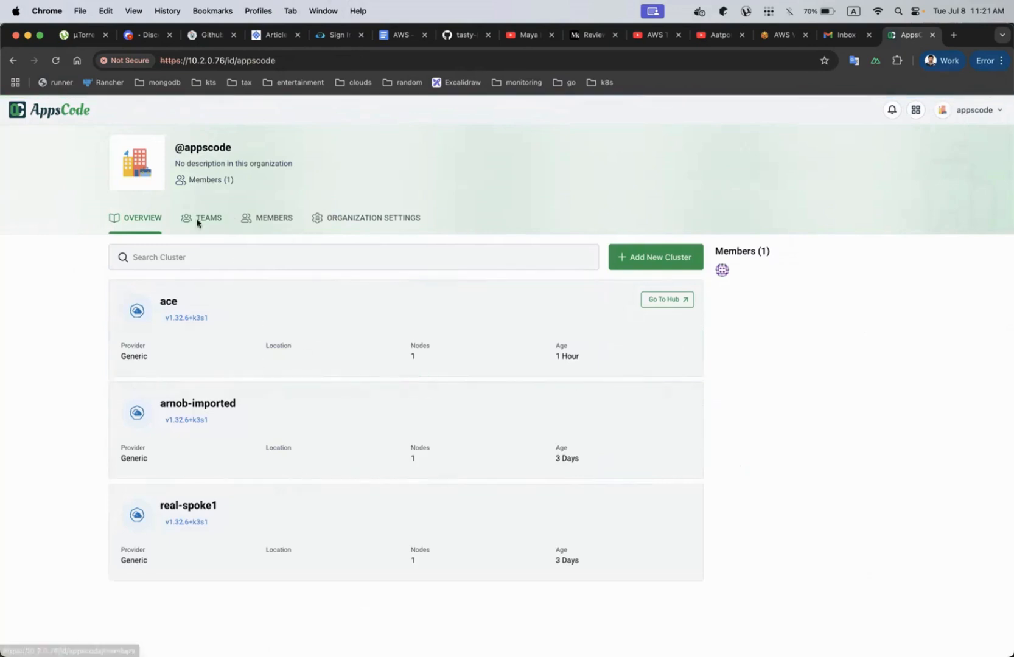
{"action": "left_click", "coordinate": [13, 60]}
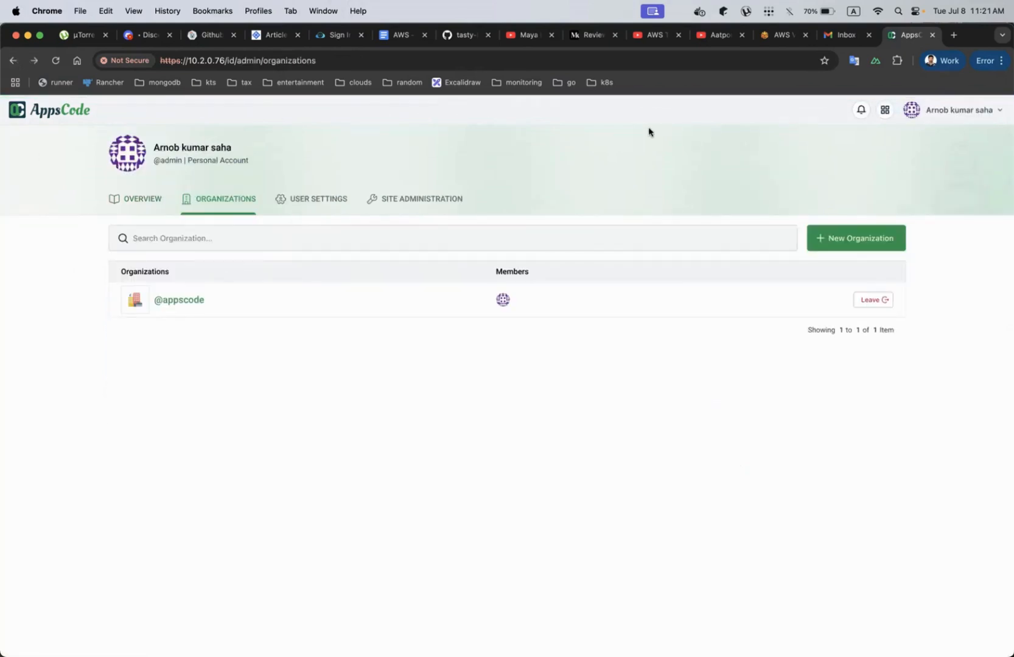
Switch to Notes, review the Platform-ui outline and insert an empty line above the Cluster-ui heading
{"action": "key", "text": "ctrl+Up"}
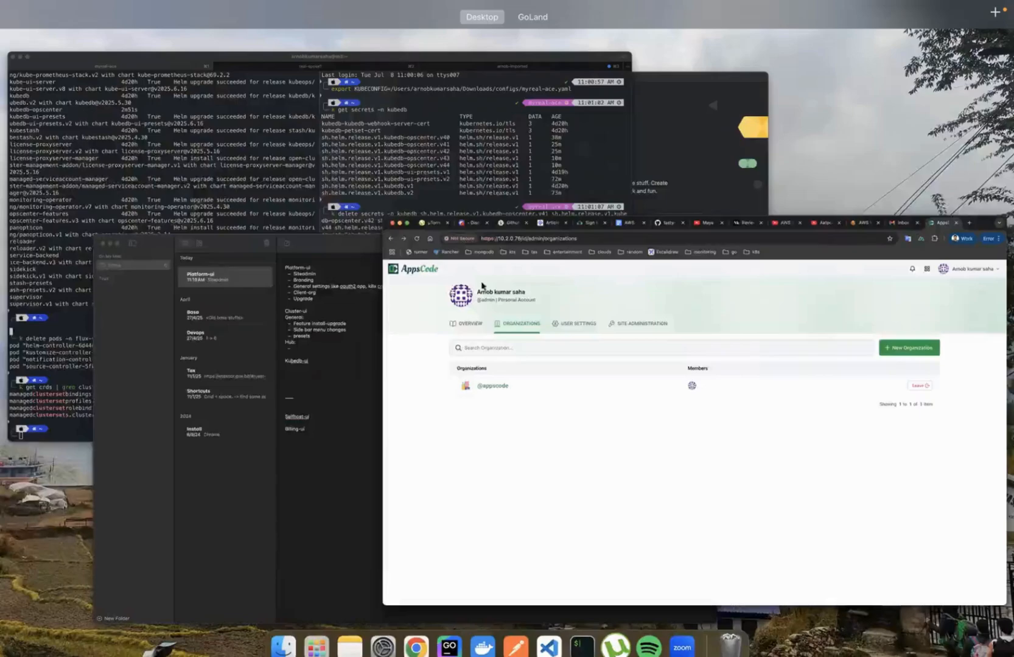
{"action": "left_click", "coordinate": [410, 283]}
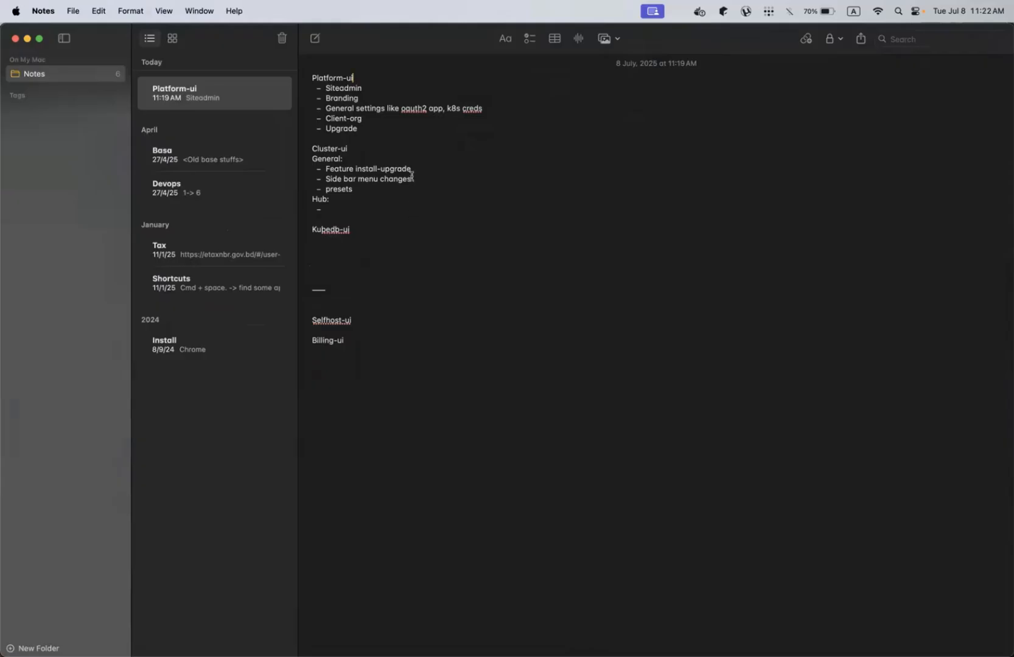
{"action": "left_click", "coordinate": [375, 131]}
{"action": "left_click_drag", "start_coordinate": [363, 129], "coordinate": [296, 114]}
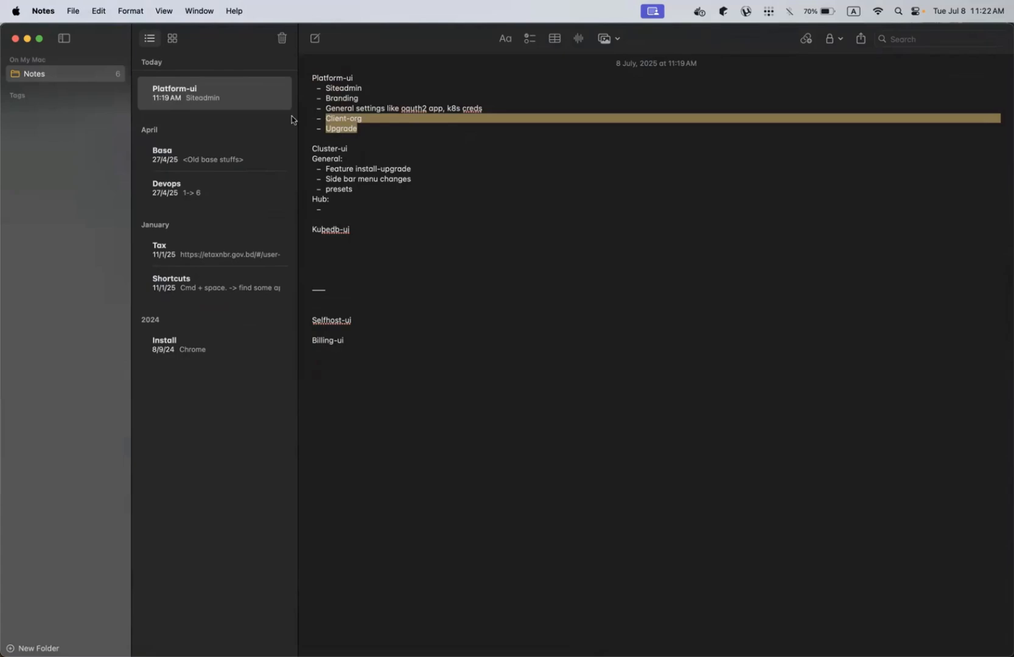
{"action": "left_click", "coordinate": [399, 141]}
{"action": "key", "text": "Return"}
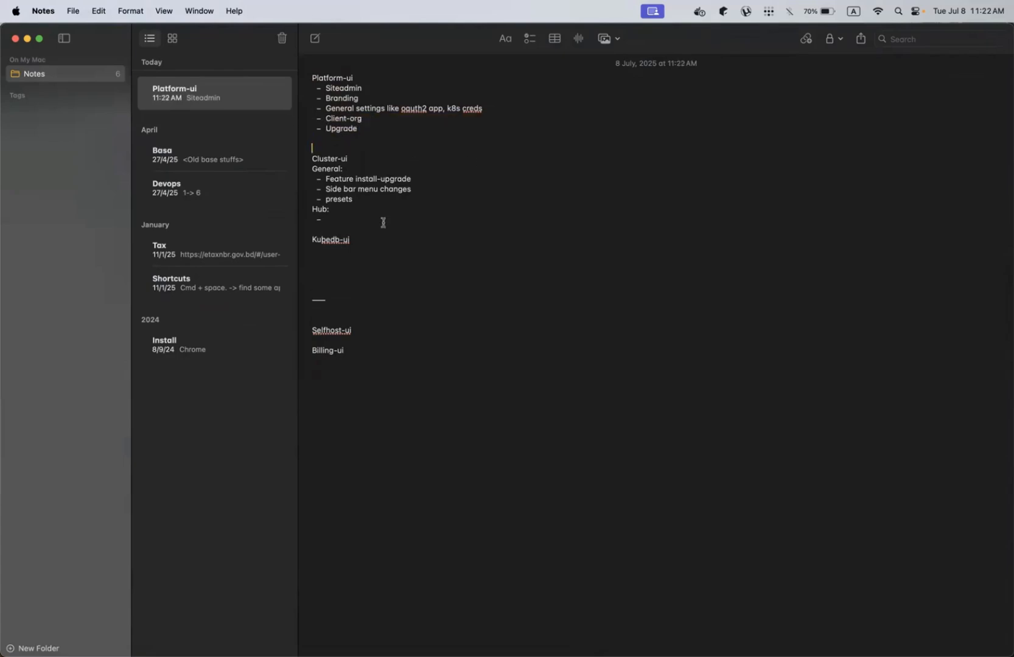
Switch back to Chrome, open the AppsCode Console and change the active account to the appscode organization
{"action": "key", "text": "ctrl+Up"}
{"action": "left_click", "coordinate": [424, 411]}
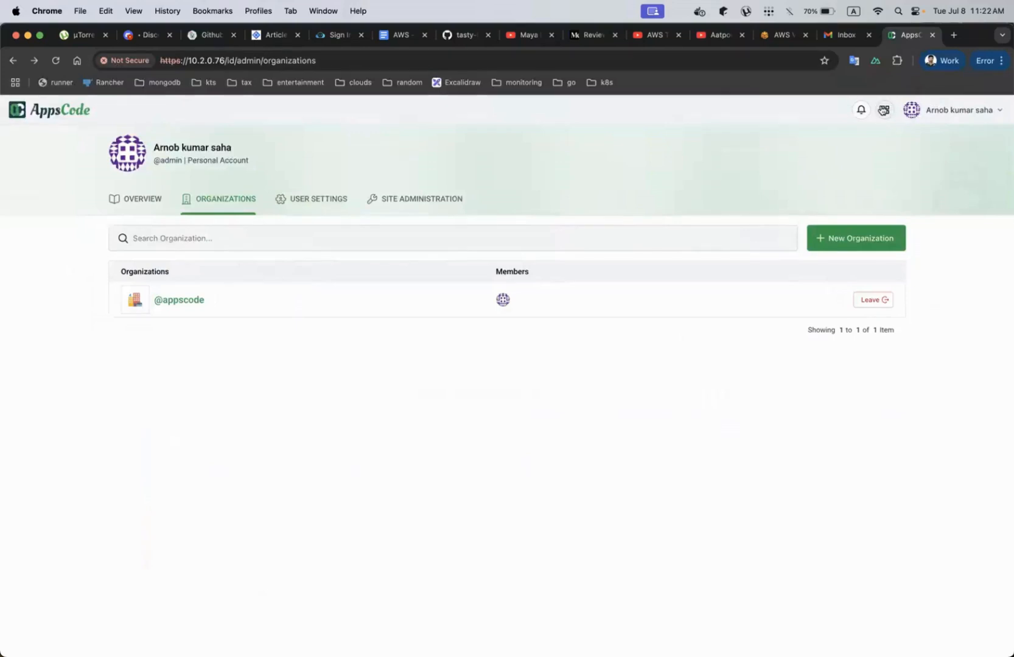
{"action": "left_click", "coordinate": [883, 110]}
{"action": "left_click", "coordinate": [844, 152]}
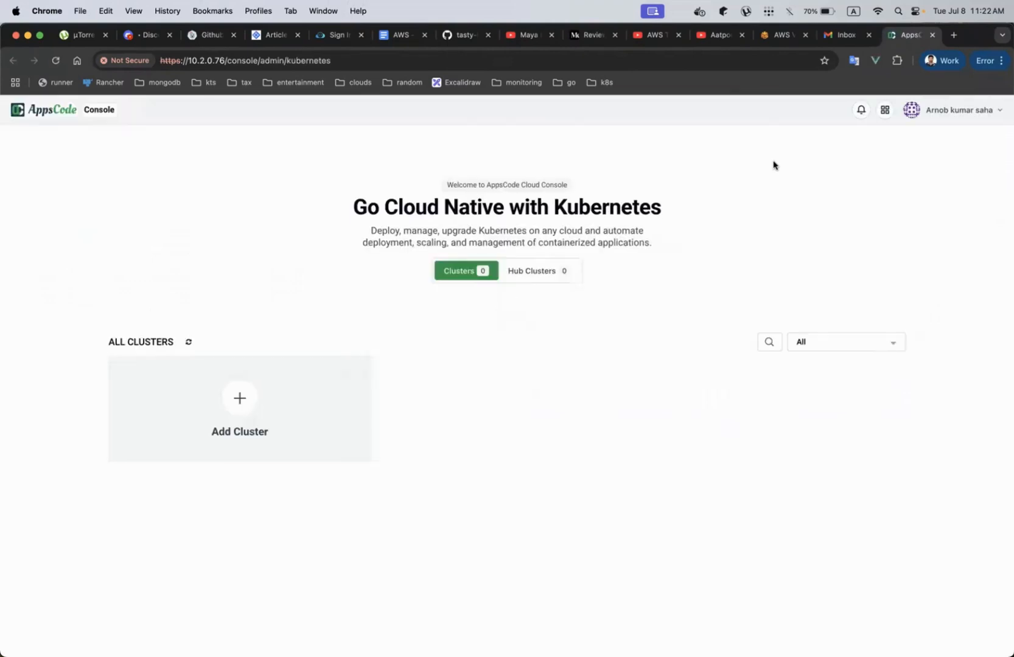
{"action": "left_click", "coordinate": [941, 112]}
{"action": "left_click", "coordinate": [910, 180]}
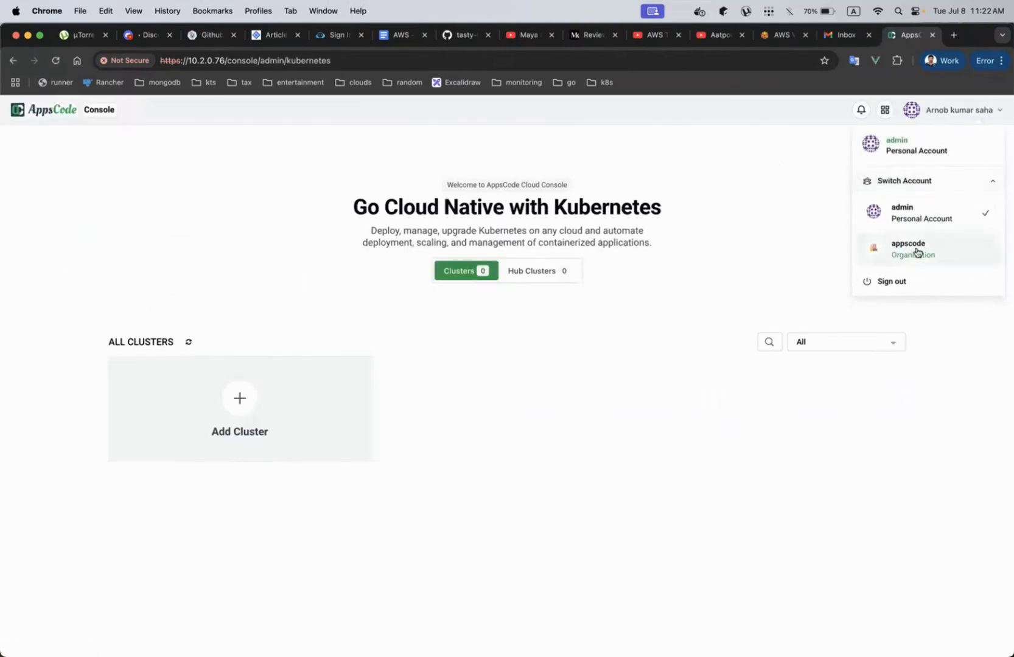
{"action": "left_click", "coordinate": [913, 249]}
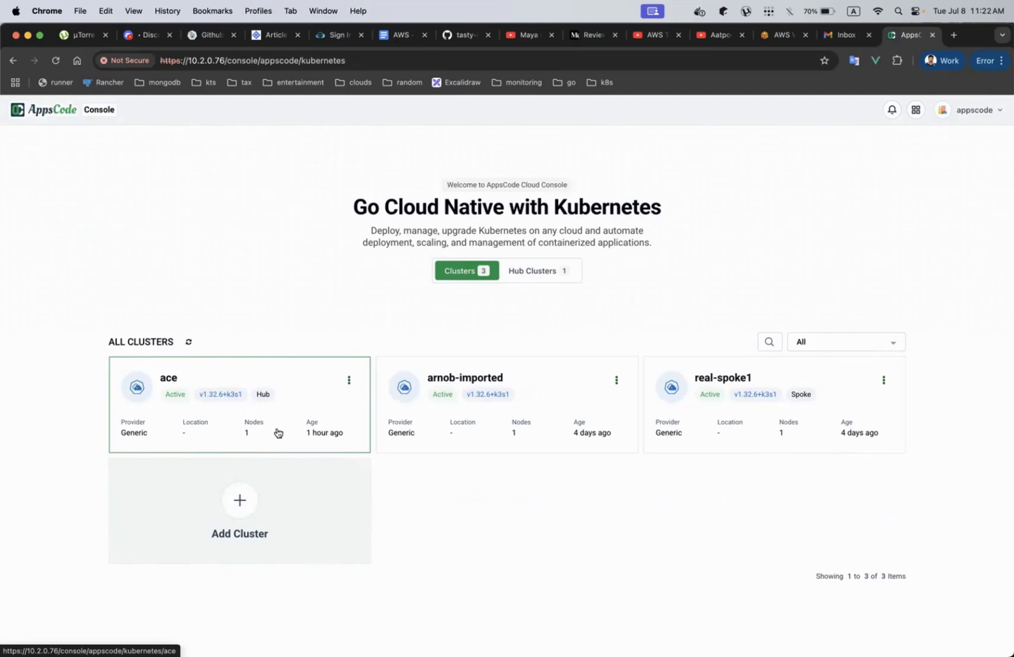
Check the organization's hub clusters, return to all clusters and open the overview of the imported cluster
{"action": "left_click", "coordinate": [547, 278]}
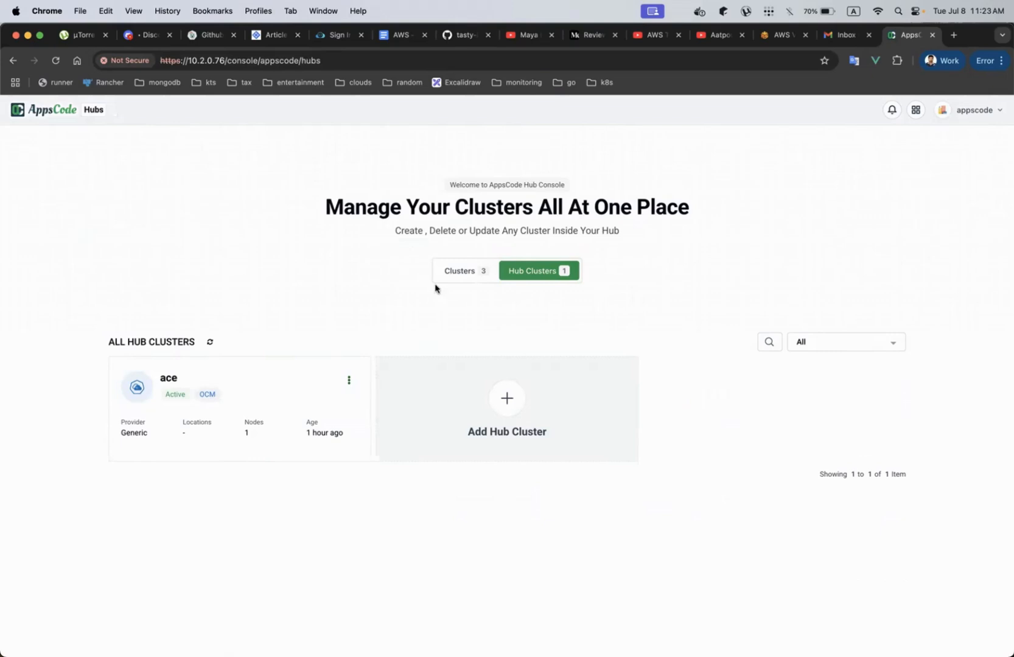
{"action": "left_click", "coordinate": [461, 272]}
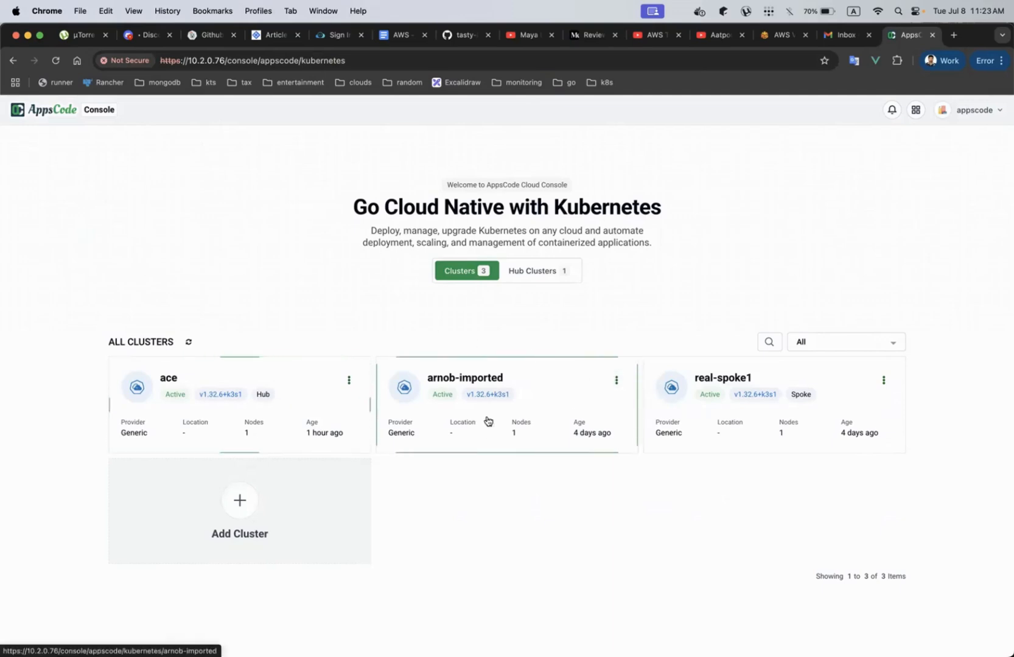
{"action": "left_click", "coordinate": [551, 411]}
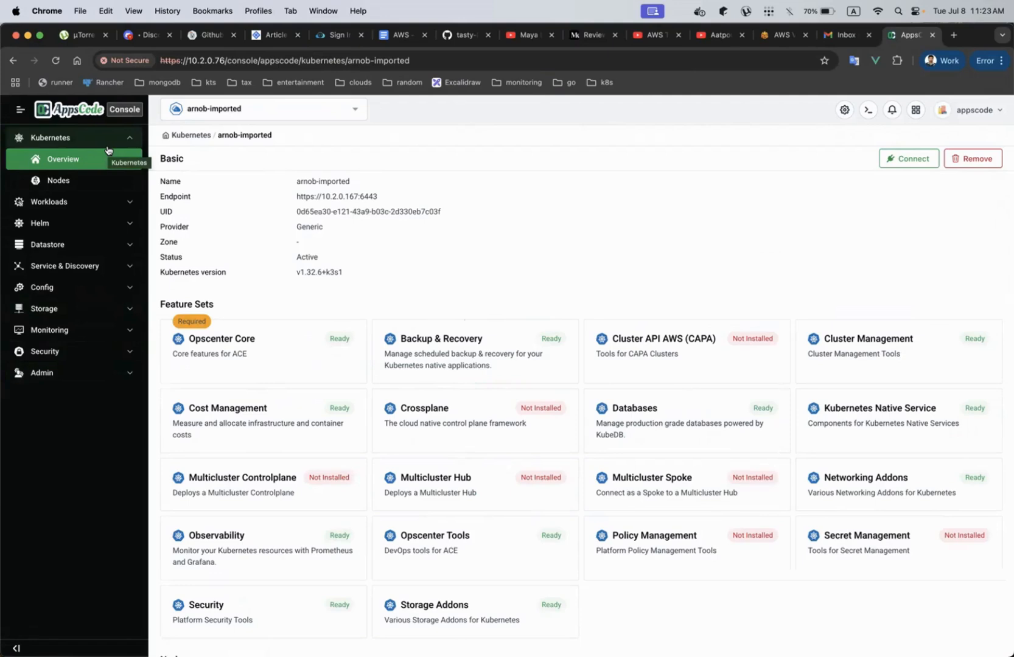
Examine the cluster's Workloads, Datastore, Service & Discovery, Config and Storage menu groups
{"action": "left_click", "coordinate": [88, 203]}
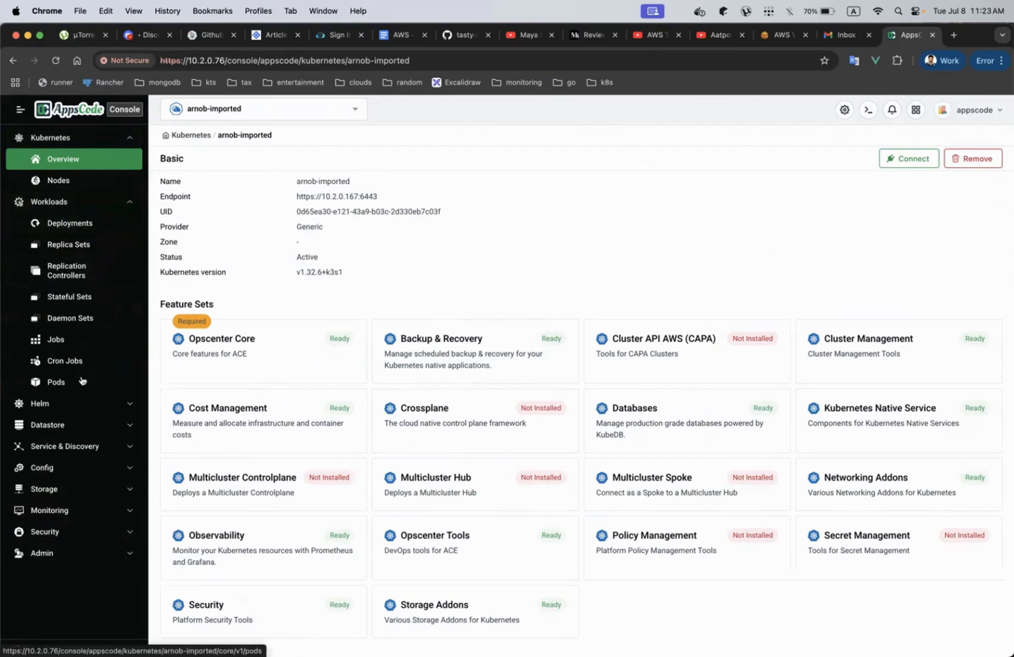
{"action": "left_click", "coordinate": [73, 203]}
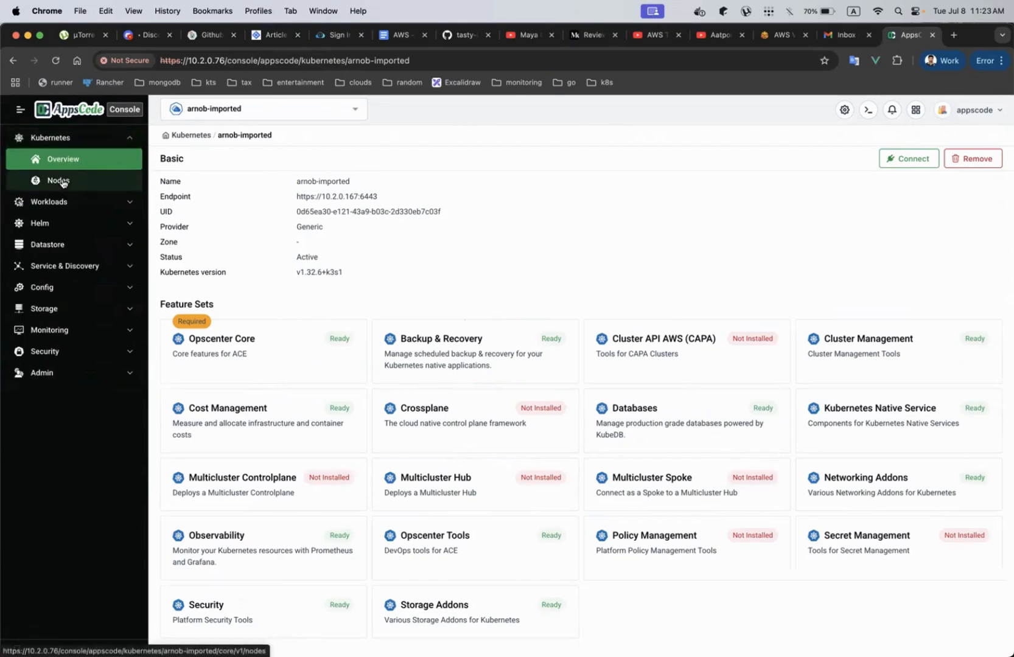
{"action": "left_click", "coordinate": [69, 246]}
{"action": "left_click", "coordinate": [74, 246]}
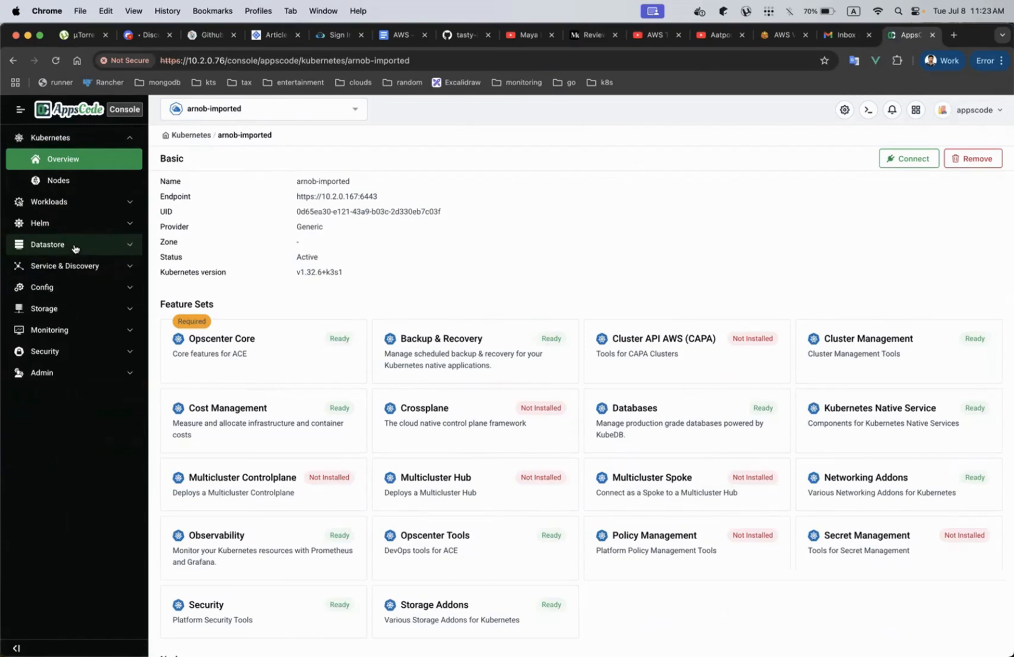
{"action": "left_click", "coordinate": [70, 265]}
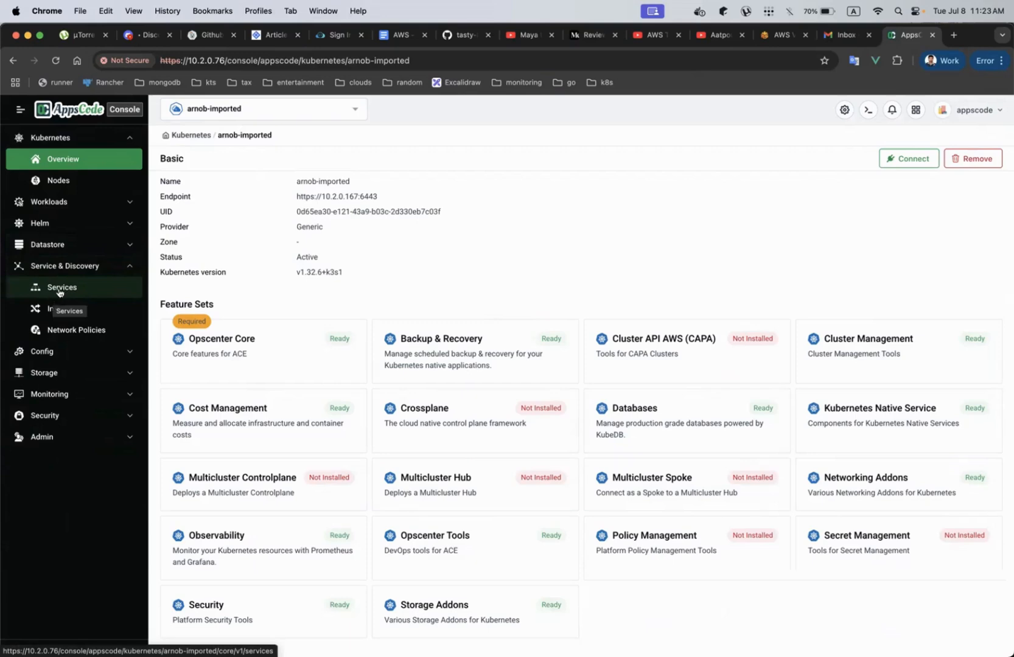
{"action": "left_click", "coordinate": [73, 267]}
{"action": "left_click", "coordinate": [67, 291]}
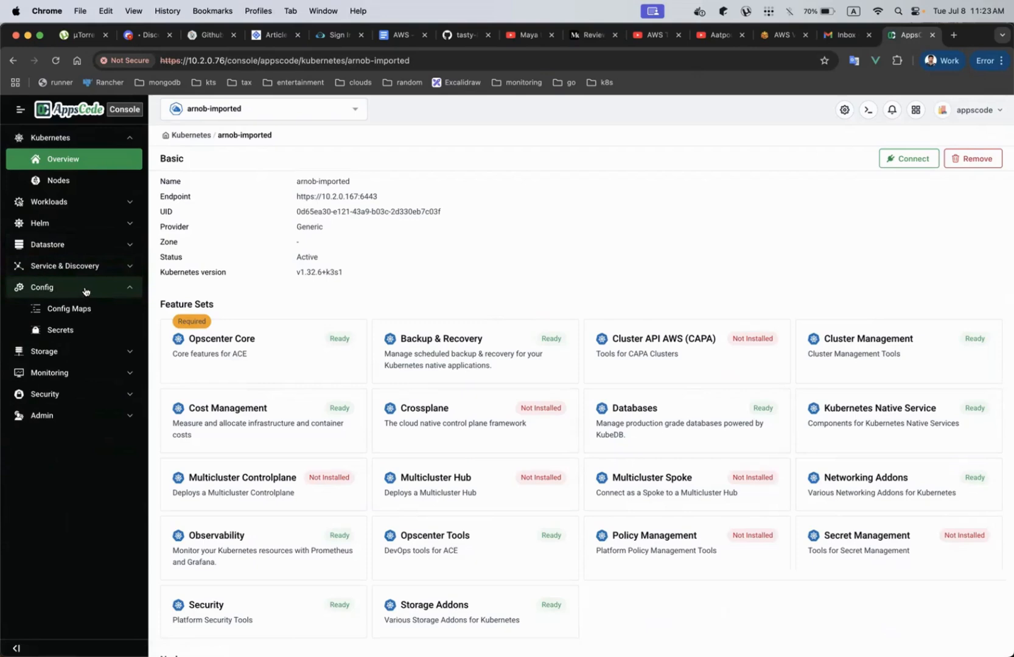
{"action": "left_click", "coordinate": [86, 291]}
{"action": "left_click", "coordinate": [85, 311]}
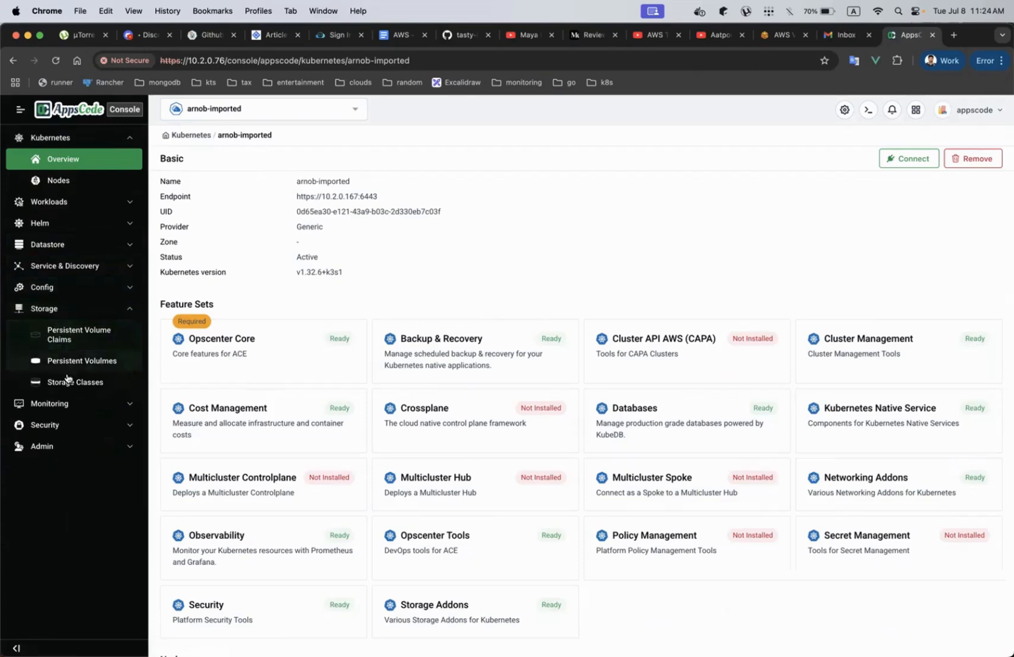
{"action": "left_click", "coordinate": [72, 310]}
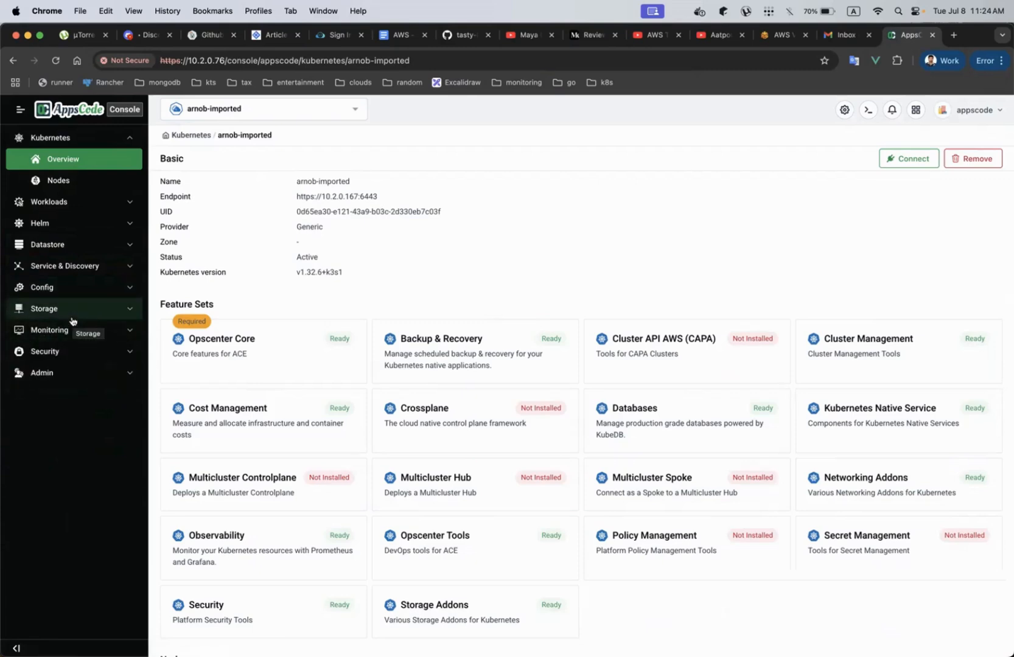
Examine the resource entries in the cluster's Monitoring, Security and Admin menu groups
{"action": "left_click", "coordinate": [86, 332]}
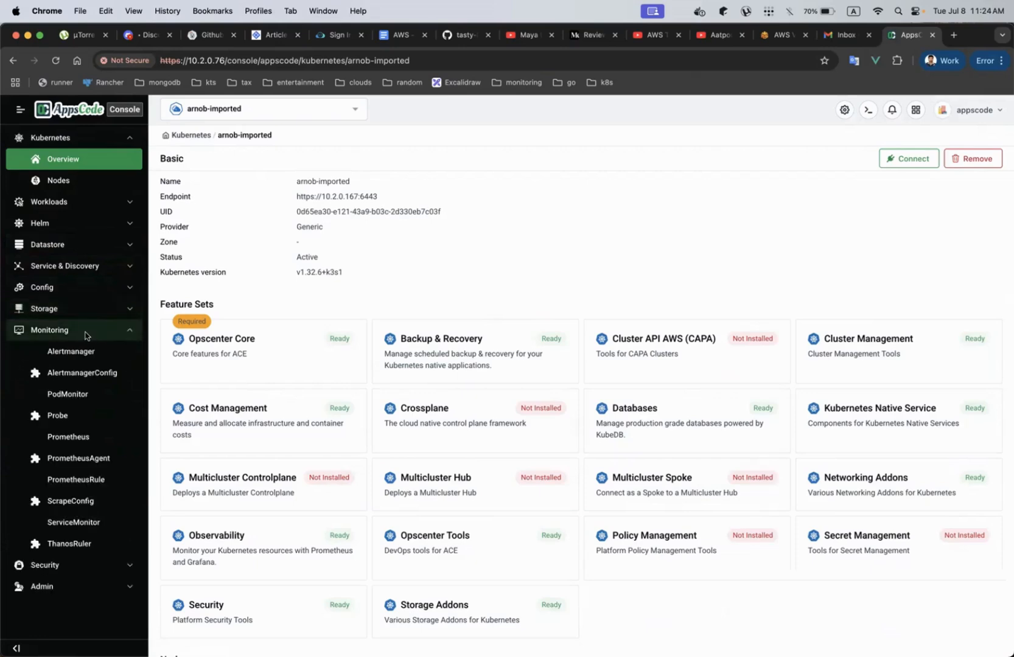
{"action": "left_click", "coordinate": [85, 332]}
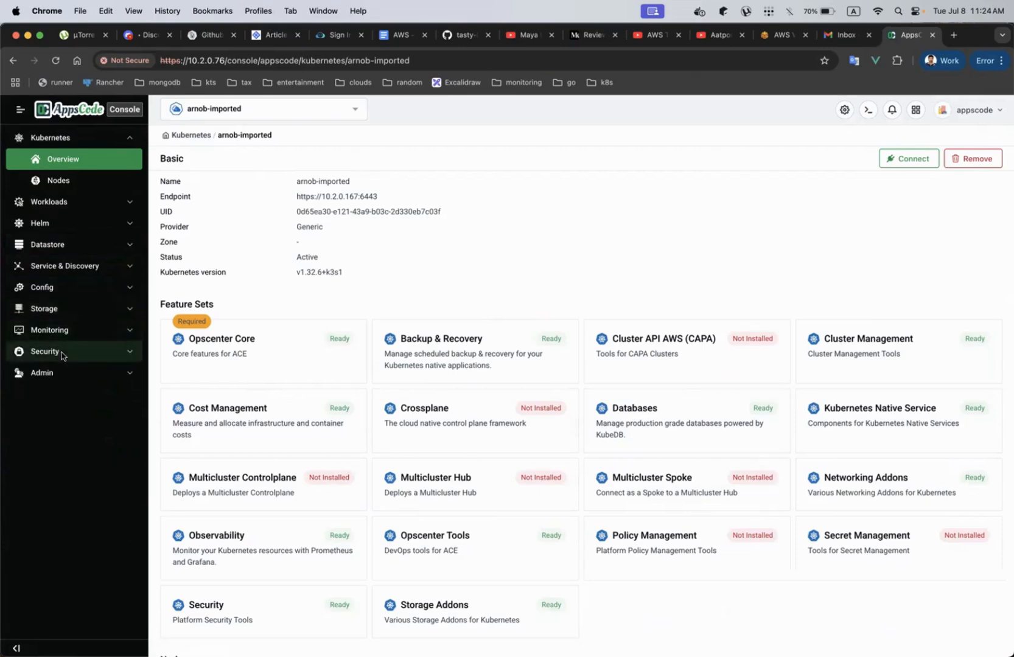
{"action": "left_click", "coordinate": [64, 351]}
{"action": "left_click", "coordinate": [80, 352]}
{"action": "left_click", "coordinate": [65, 373]}
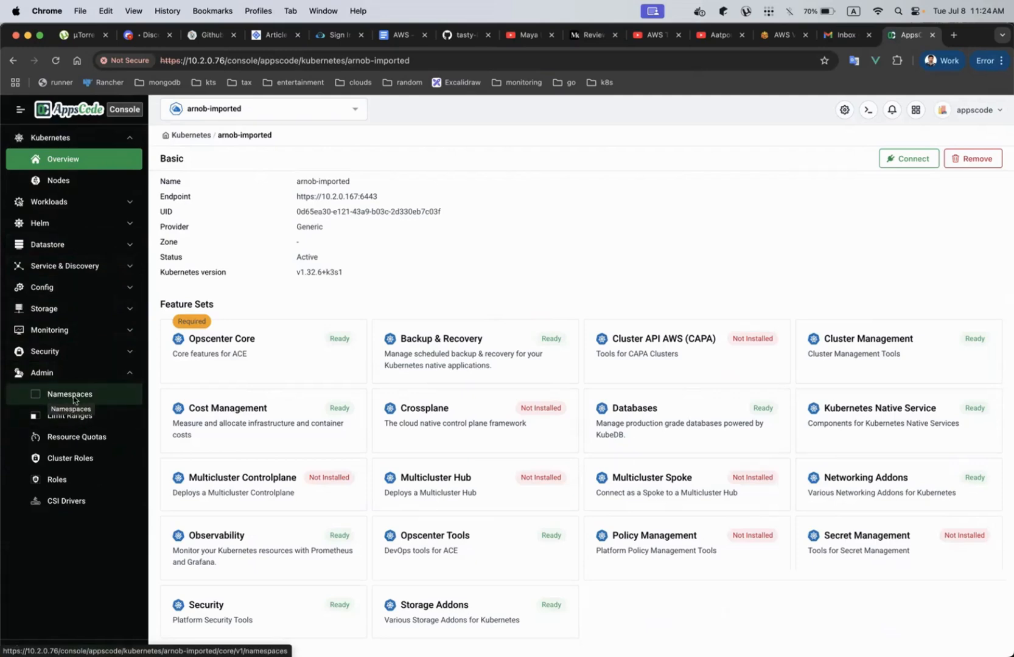
{"action": "left_click", "coordinate": [73, 374]}
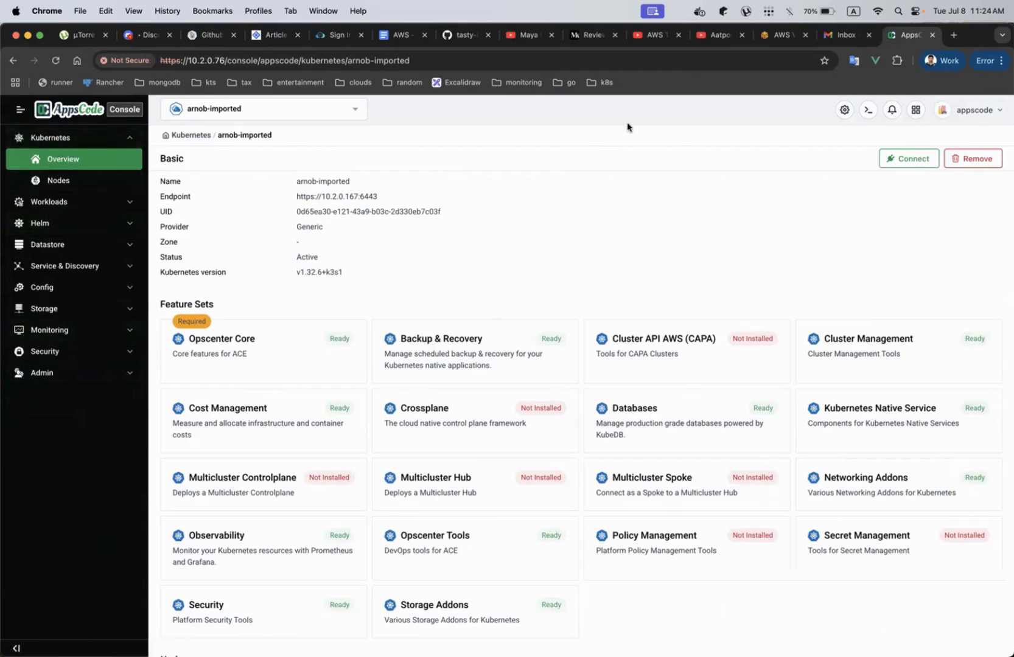
Open the imported cluster's sidebar settings and look through all the available menus
{"action": "left_click", "coordinate": [844, 109]}
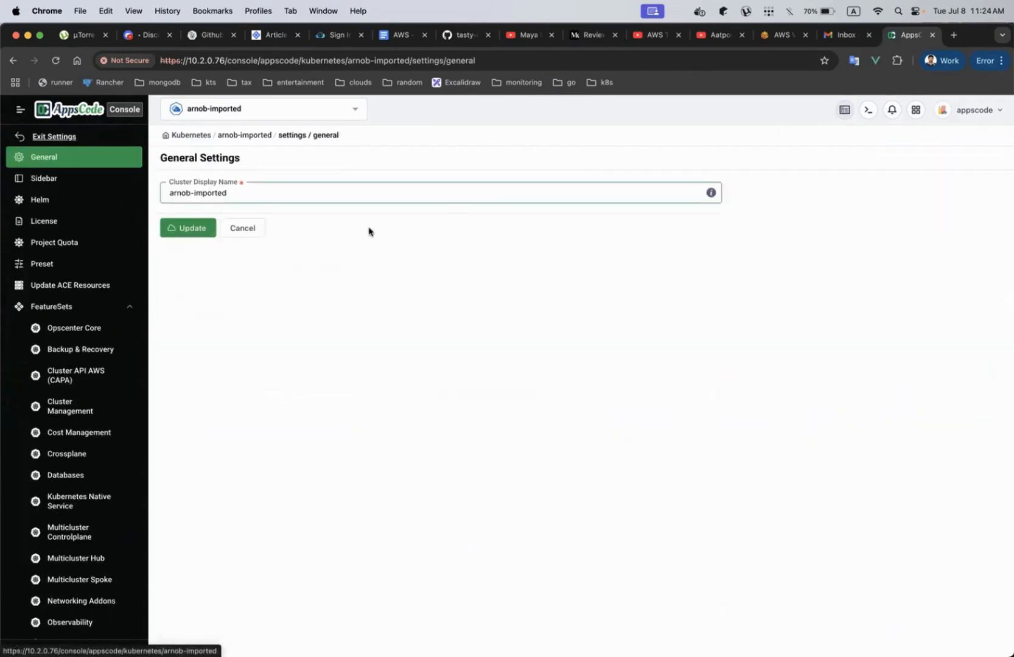
{"action": "left_click", "coordinate": [42, 178]}
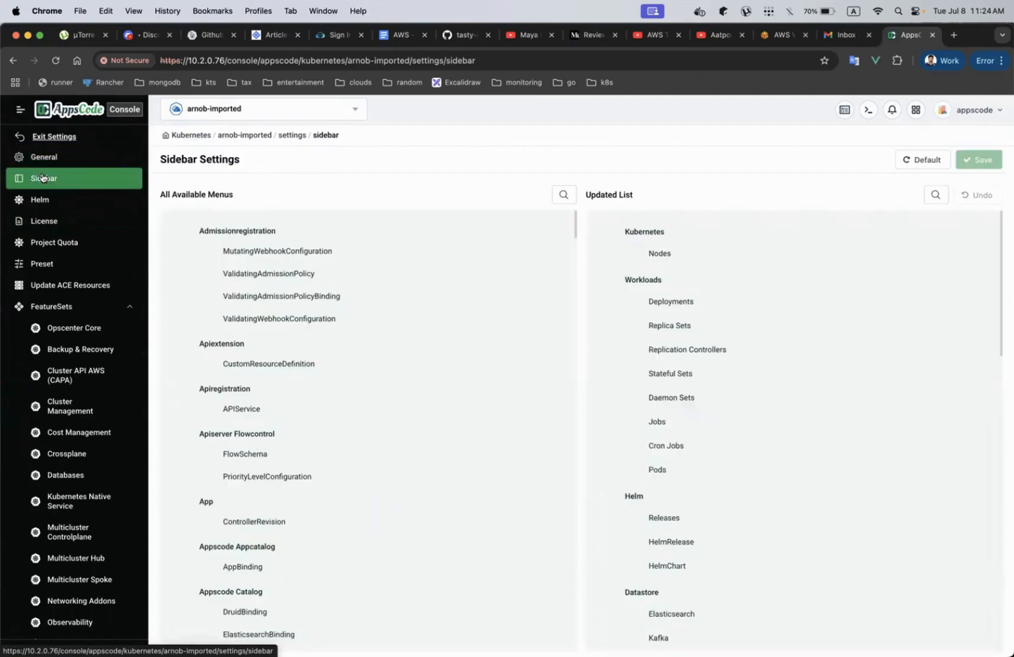
{"action": "scroll", "coordinate": [300, 471], "scroll_direction": "down", "scroll_amount": 10}
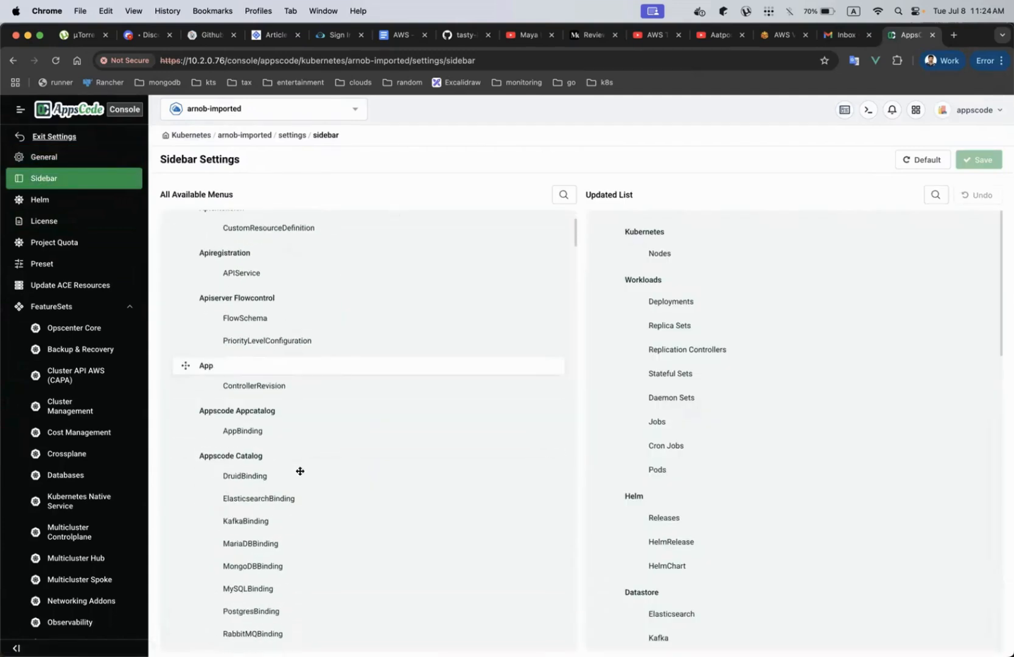
{"action": "scroll", "coordinate": [300, 470], "scroll_direction": "down", "scroll_amount": 3}
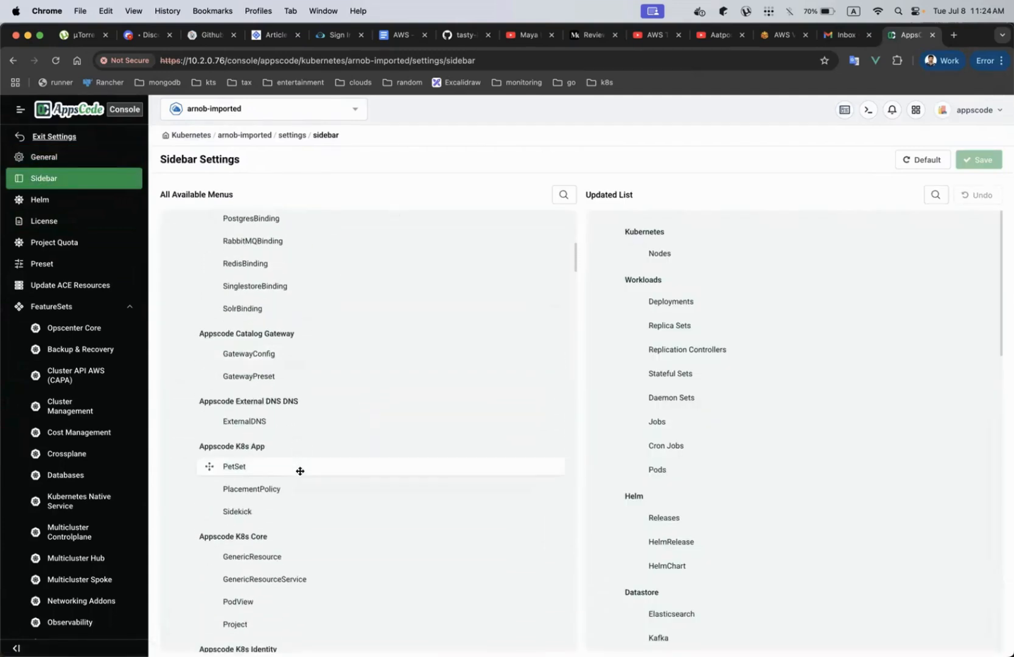
Search the available menus for "backupcon", add the Kubestash Core group between Kubernetes and Workloads in the updated list, and save
{"action": "left_click", "coordinate": [563, 194]}
{"action": "left_click", "coordinate": [511, 194]}
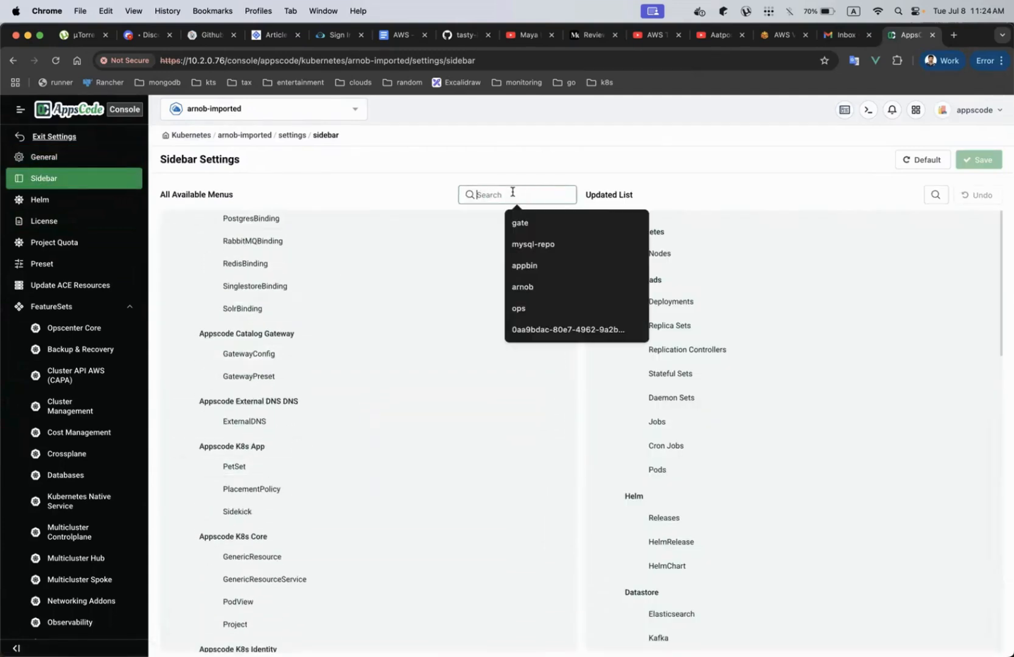
{"action": "type", "text": "backupcon"}
{"action": "left_click", "coordinate": [558, 223]}
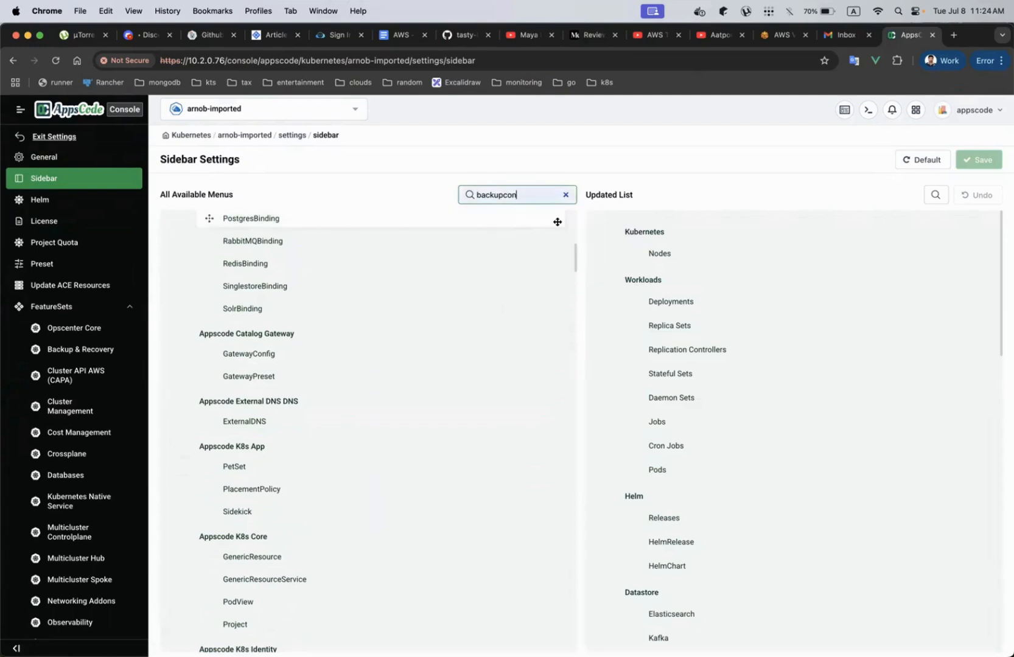
{"action": "scroll", "coordinate": [420, 338], "scroll_direction": "down", "scroll_amount": 1}
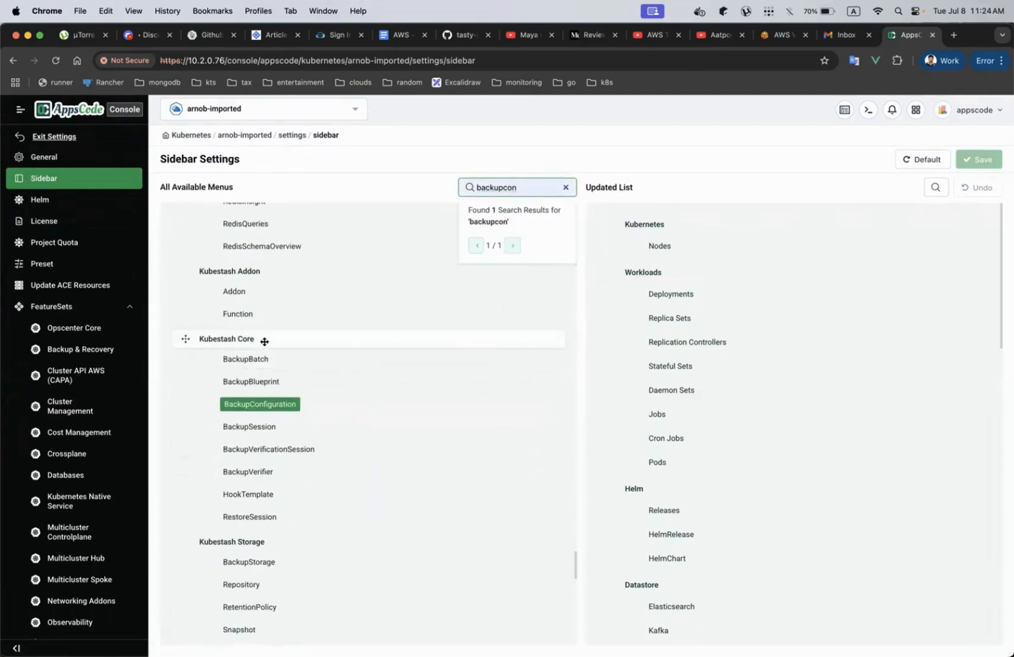
{"action": "left_click_drag", "start_coordinate": [264, 339], "coordinate": [706, 283]}
{"action": "left_click", "coordinate": [976, 160]}
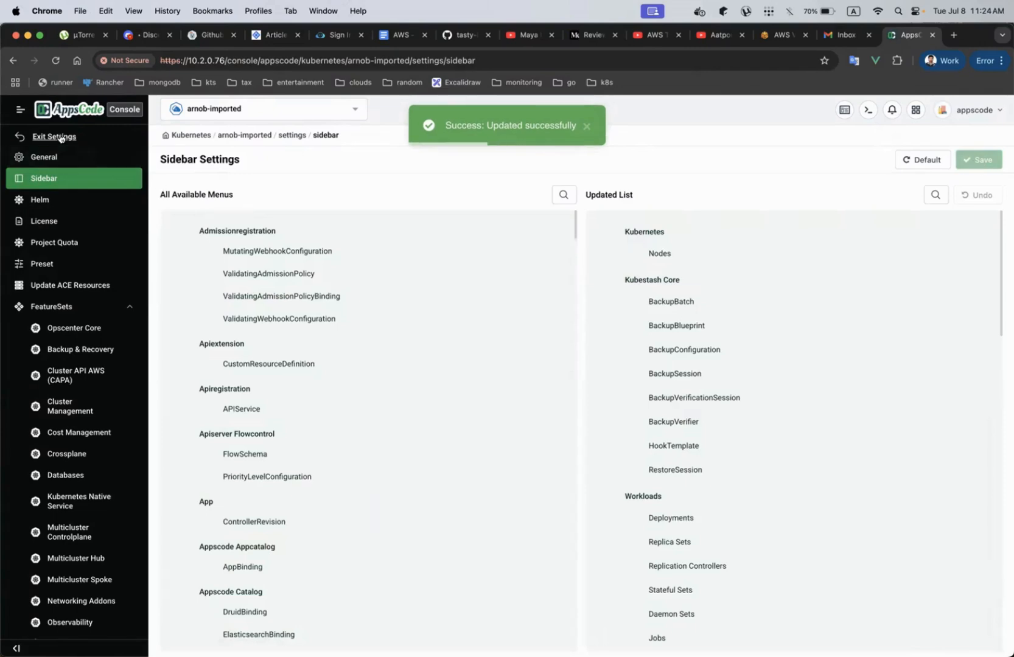
Exit the cluster settings and check the entries in the Kubestash Core menu group
{"action": "left_click", "coordinate": [109, 137]}
{"action": "left_click", "coordinate": [78, 201]}
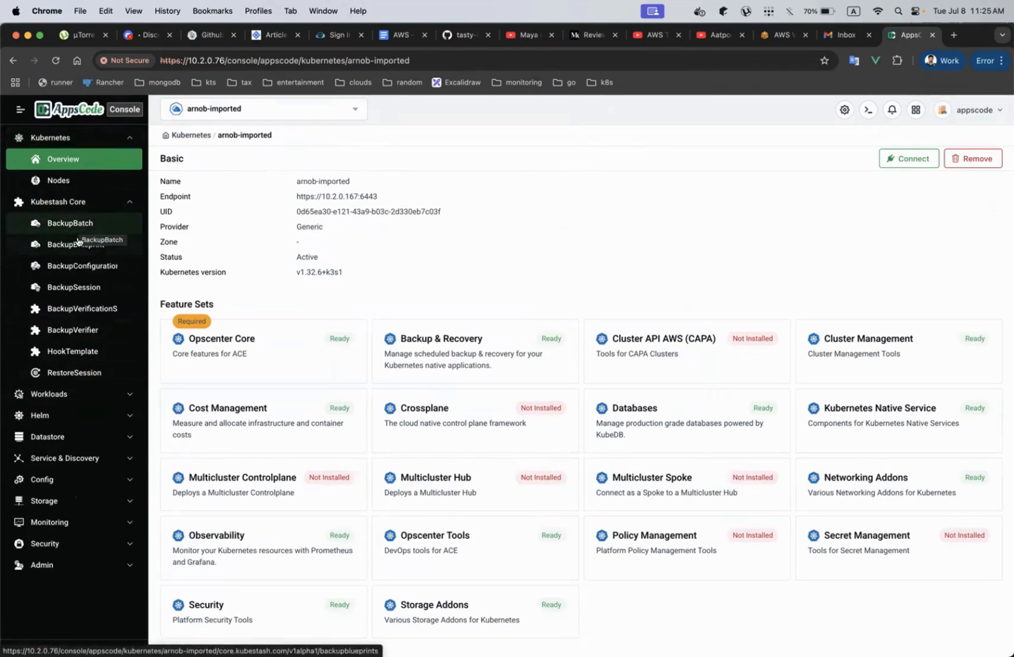
{"action": "left_click", "coordinate": [88, 204]}
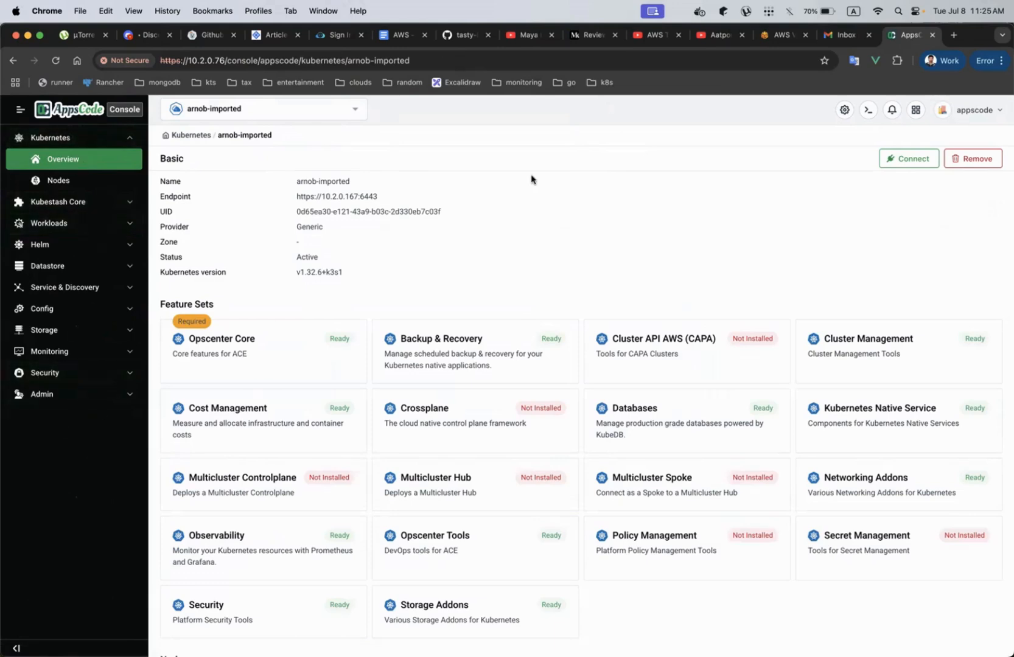
Open the imported cluster's settings and view its Helm and License settings
{"action": "left_click", "coordinate": [844, 110]}
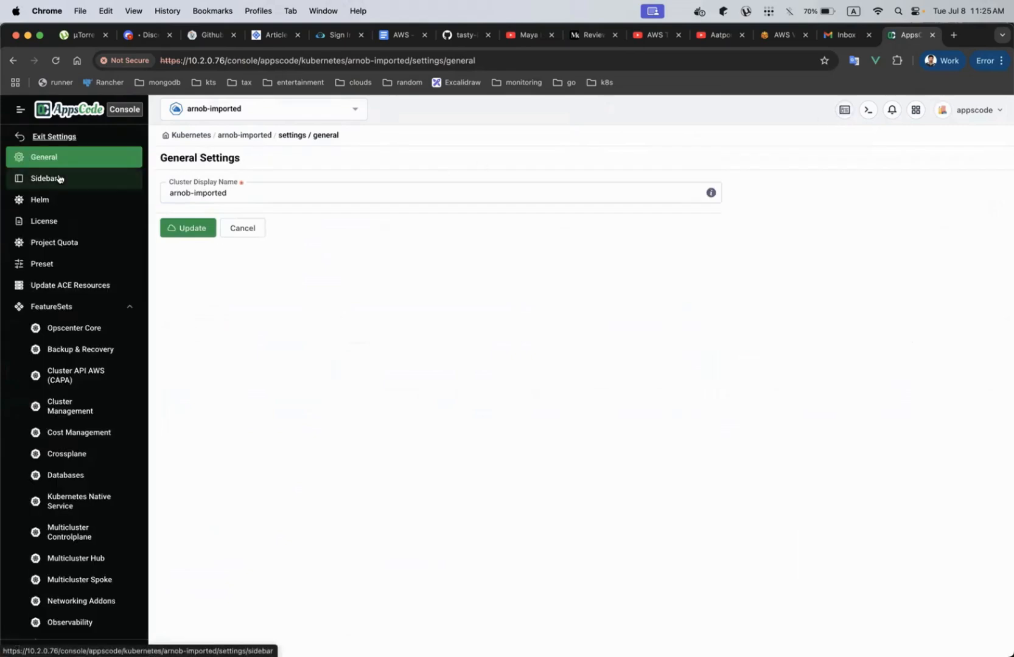
{"action": "left_click", "coordinate": [53, 198]}
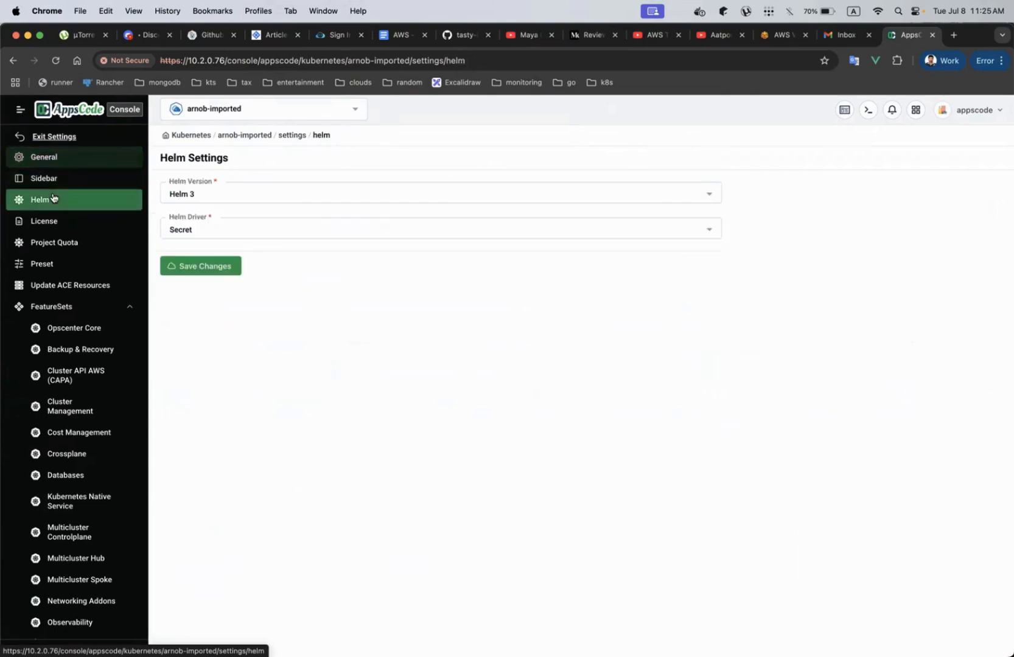
{"action": "left_click", "coordinate": [52, 222]}
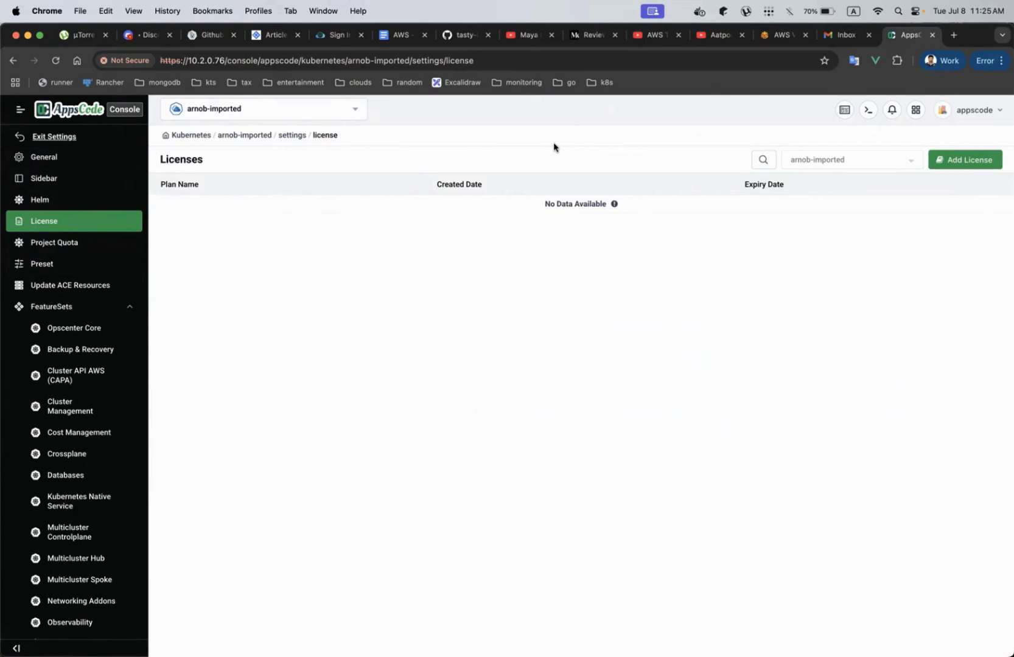
Switch to Notes to check the Cluster-ui outline, and return to the cluster settings in Chrome
{"action": "key", "text": "ctrl+Up"}
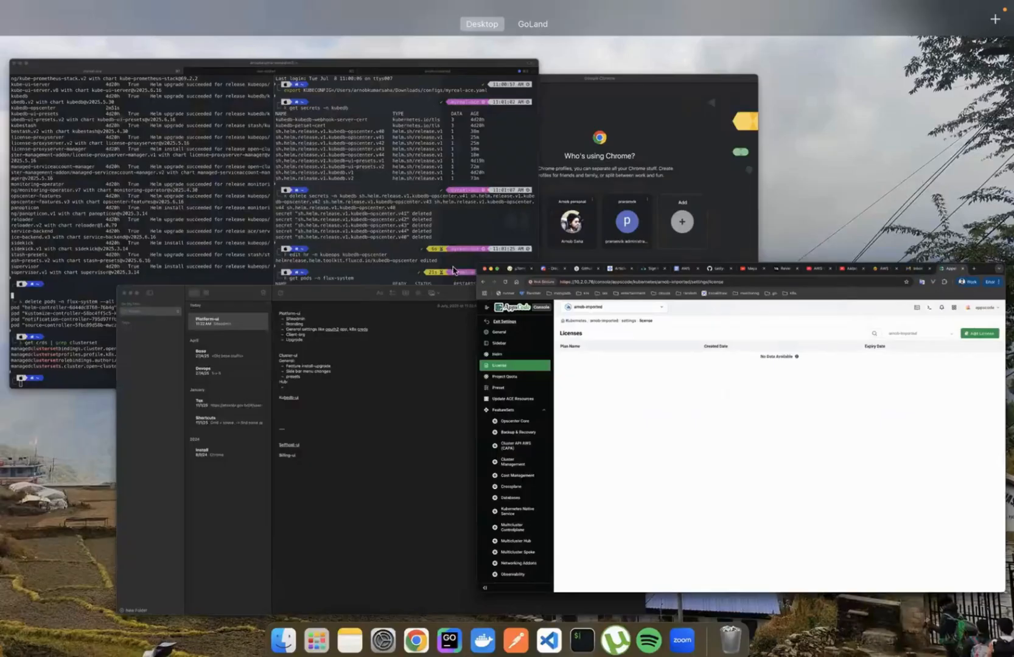
{"action": "left_click", "coordinate": [360, 349]}
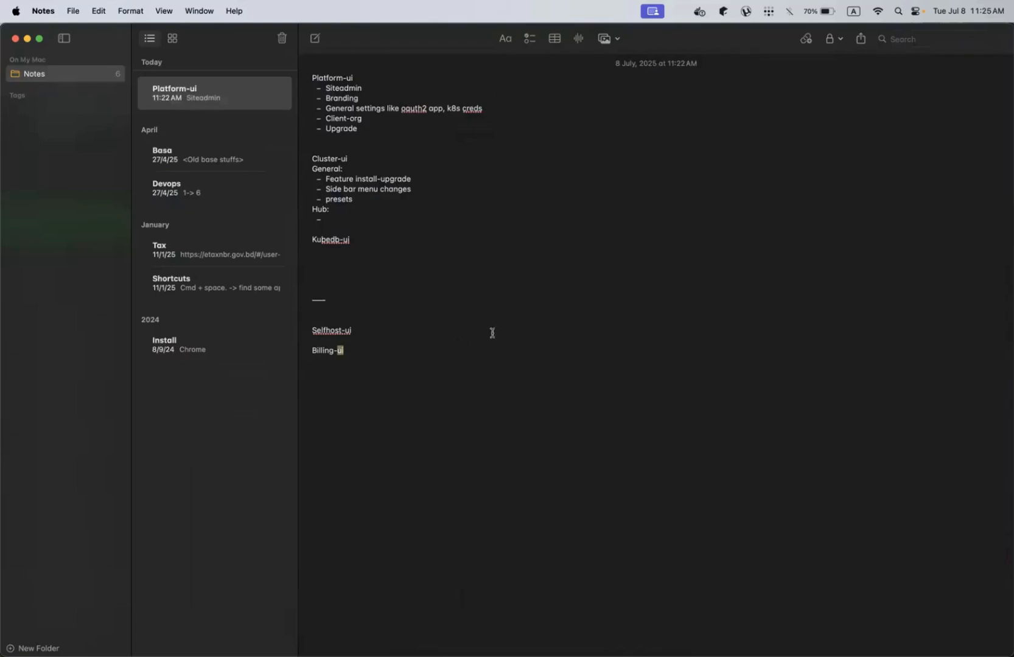
{"action": "key", "text": "ctrl+Up"}
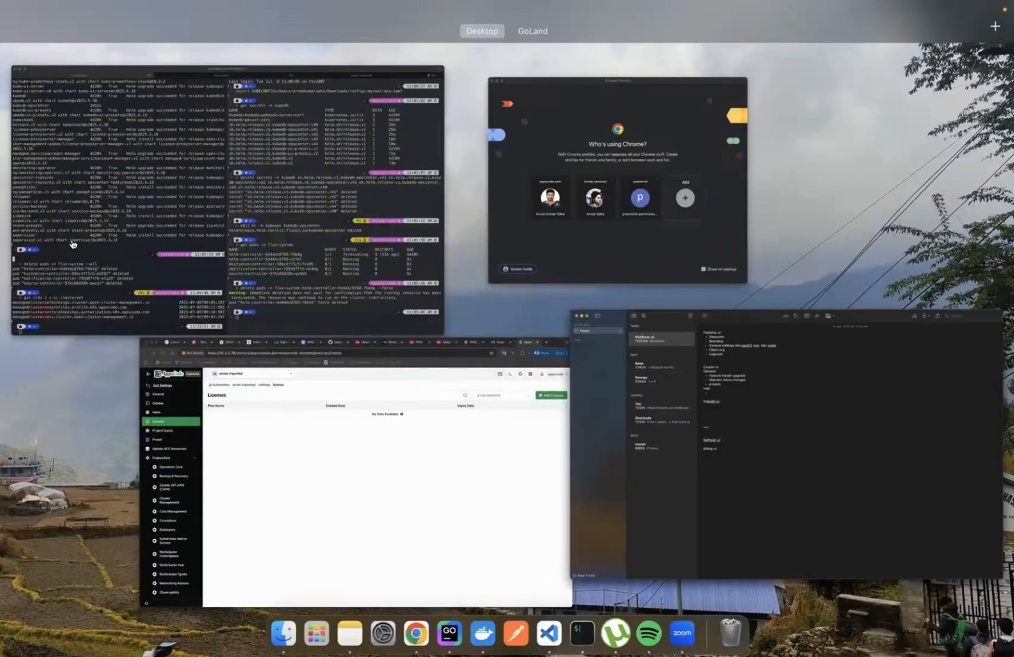
{"action": "key", "text": "ctrl+Up"}
Look through the cluster's Project Quota, Preset and Update ACE Resources settings and the list of feature sets
{"action": "left_click", "coordinate": [73, 242]}
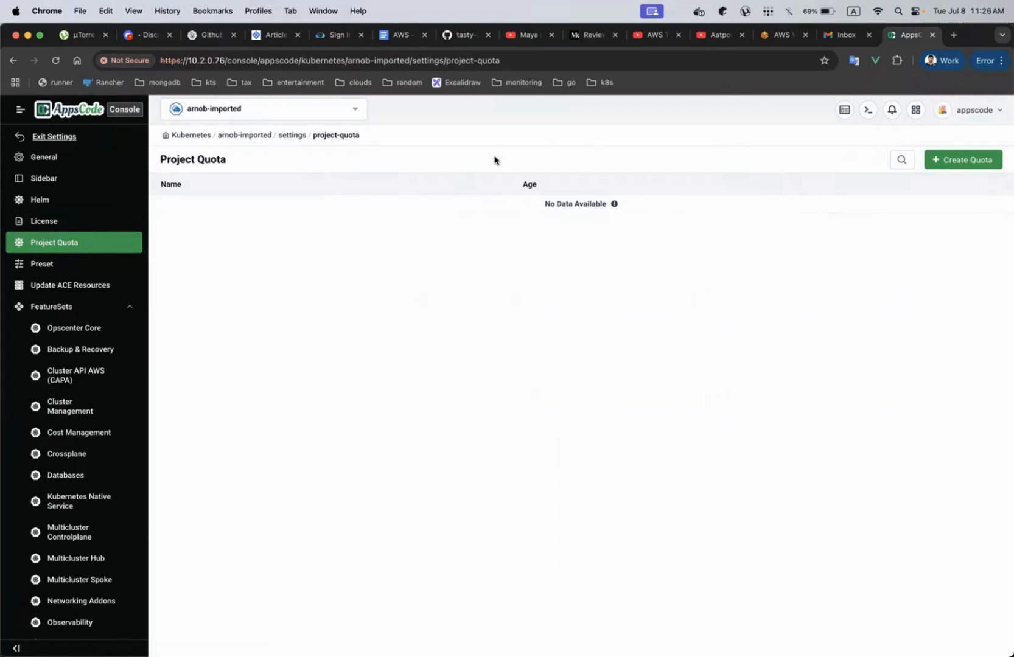
{"action": "left_click", "coordinate": [85, 274]}
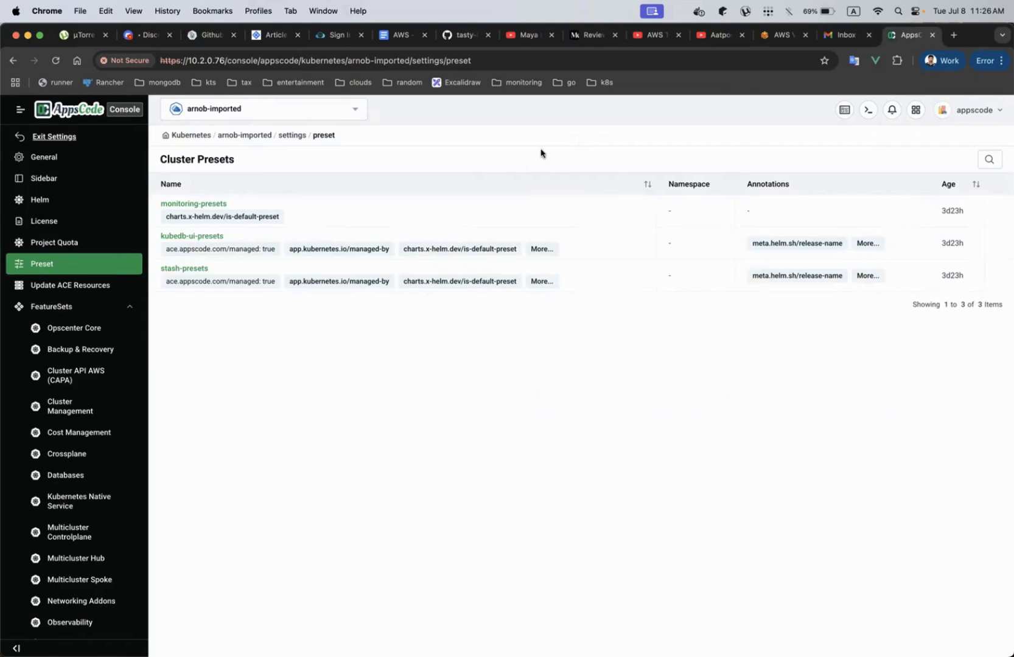
{"action": "left_click", "coordinate": [599, 184]}
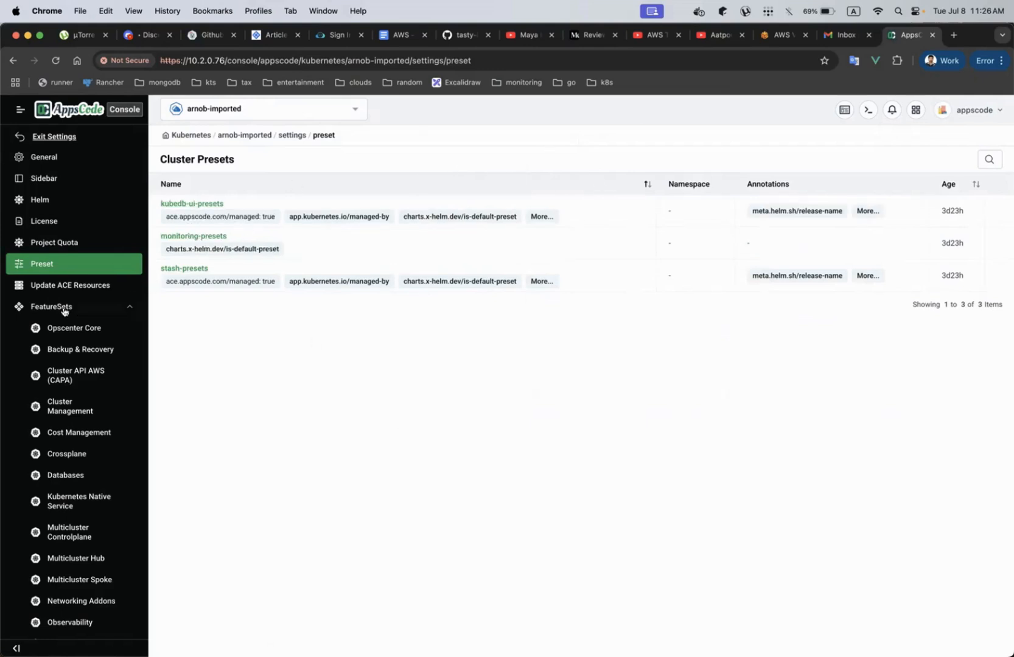
{"action": "left_click", "coordinate": [56, 287]}
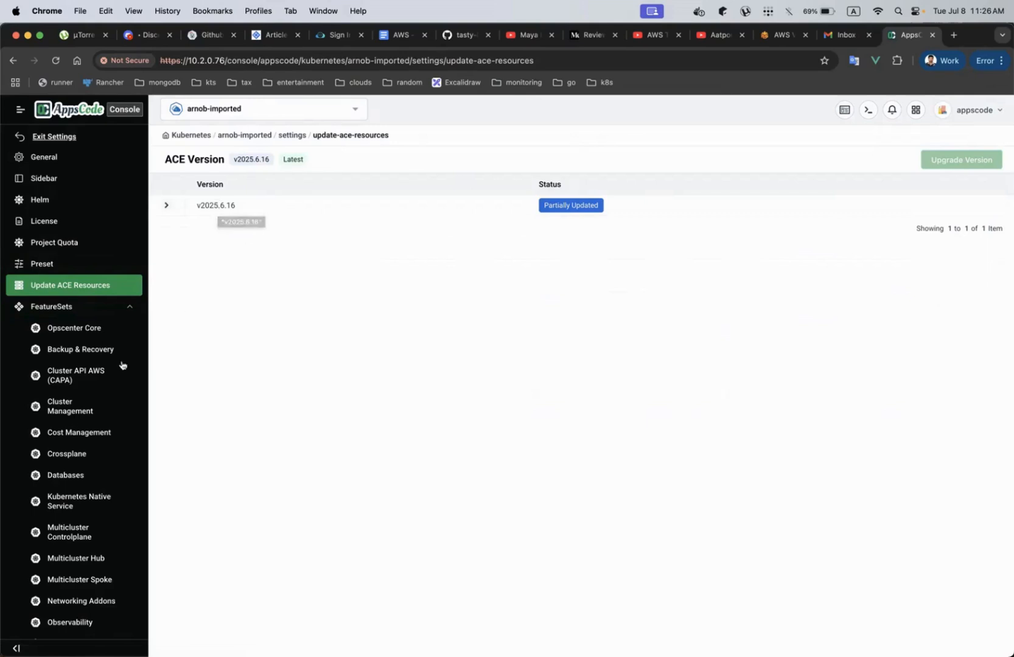
{"action": "scroll", "coordinate": [82, 410], "scroll_direction": "down", "scroll_amount": 3}
{"action": "scroll", "coordinate": [90, 291], "scroll_direction": "up", "scroll_amount": 5}
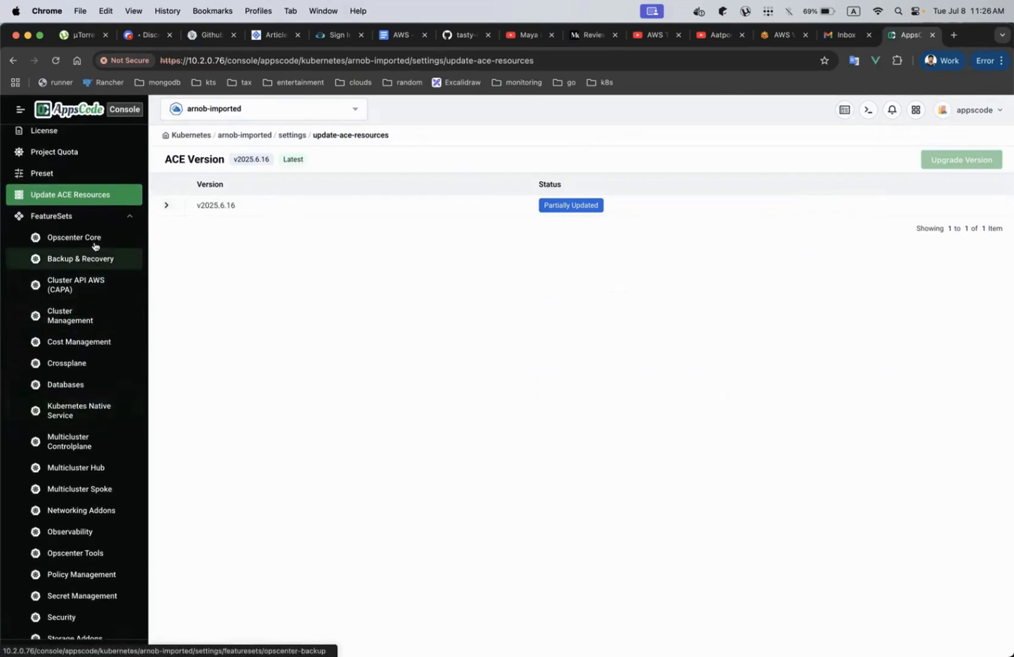
Exit the cluster settings and examine the Feature Sets and their installation status on the cluster overview
{"action": "left_click", "coordinate": [64, 138]}
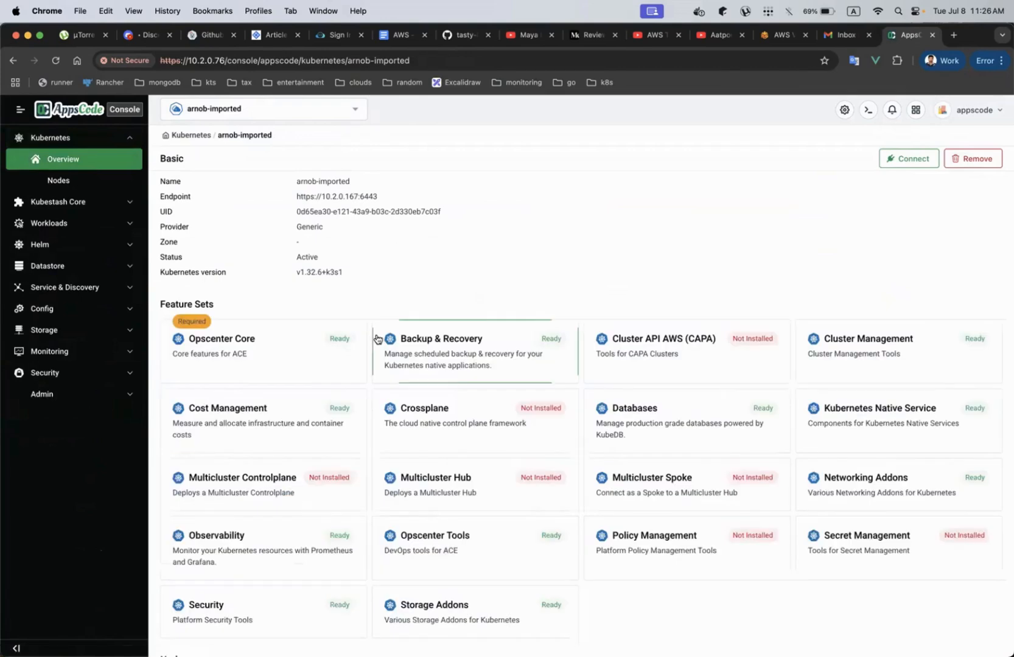
{"action": "scroll", "coordinate": [629, 522], "scroll_direction": "down", "scroll_amount": 2}
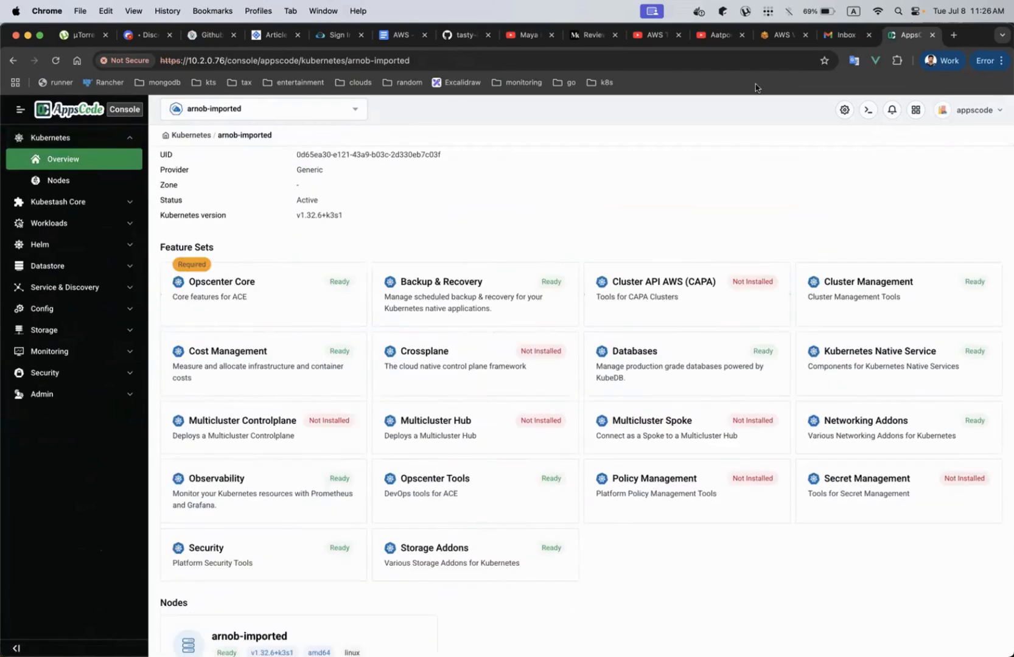
{"action": "left_click", "coordinate": [844, 110]}
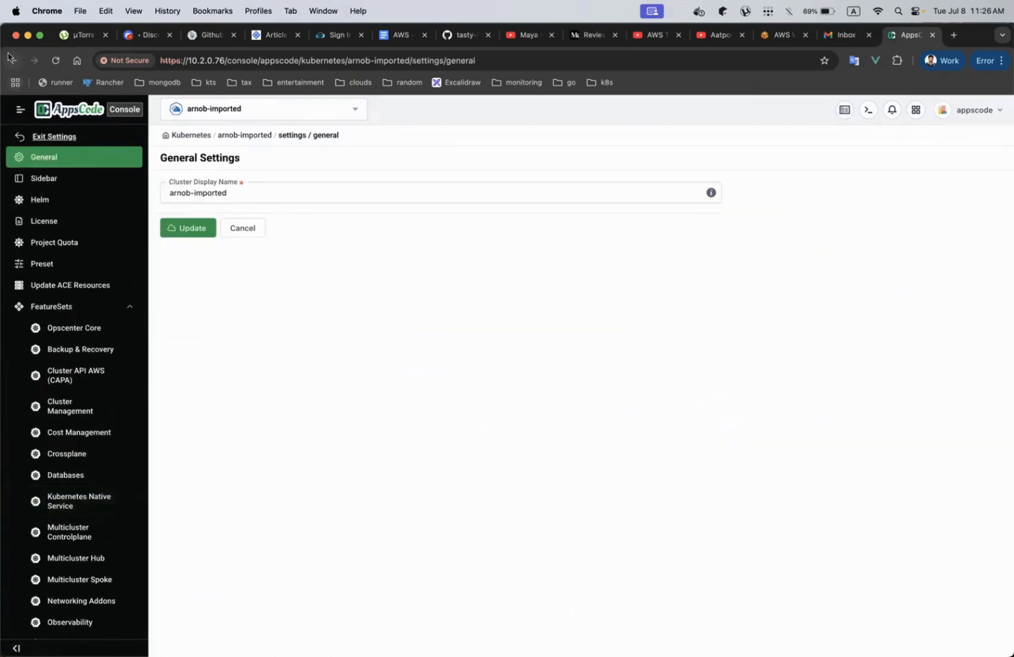
{"action": "left_click", "coordinate": [44, 137]}
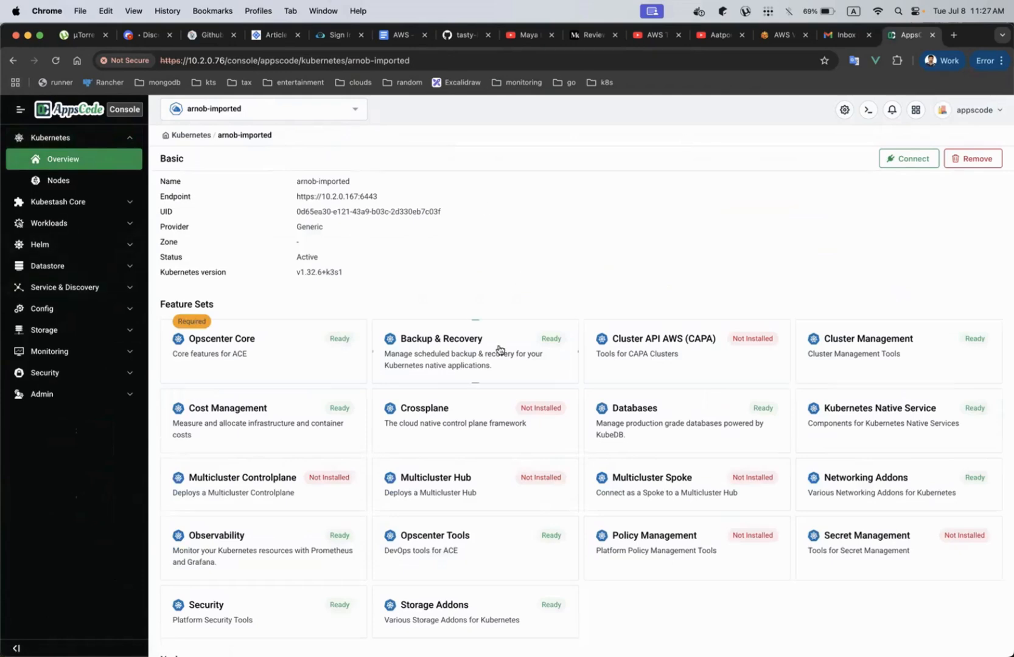
{"action": "scroll", "coordinate": [498, 353], "scroll_direction": "down", "scroll_amount": 5}
{"action": "scroll", "coordinate": [414, 190], "scroll_direction": "up", "scroll_amount": 5}
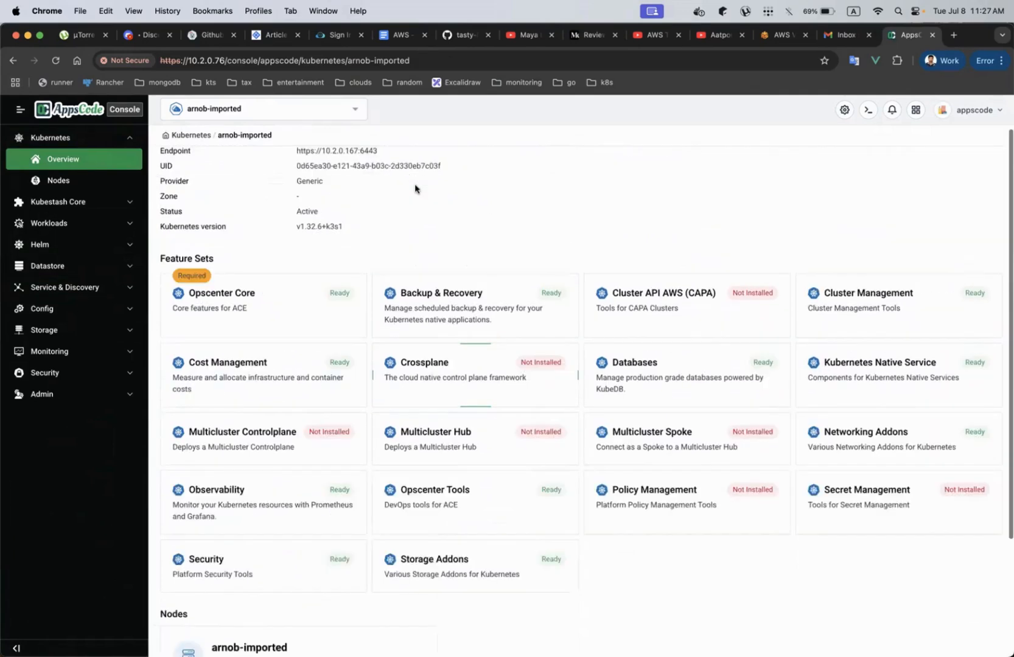
{"action": "scroll", "coordinate": [517, 231], "scroll_direction": "down", "scroll_amount": 4}
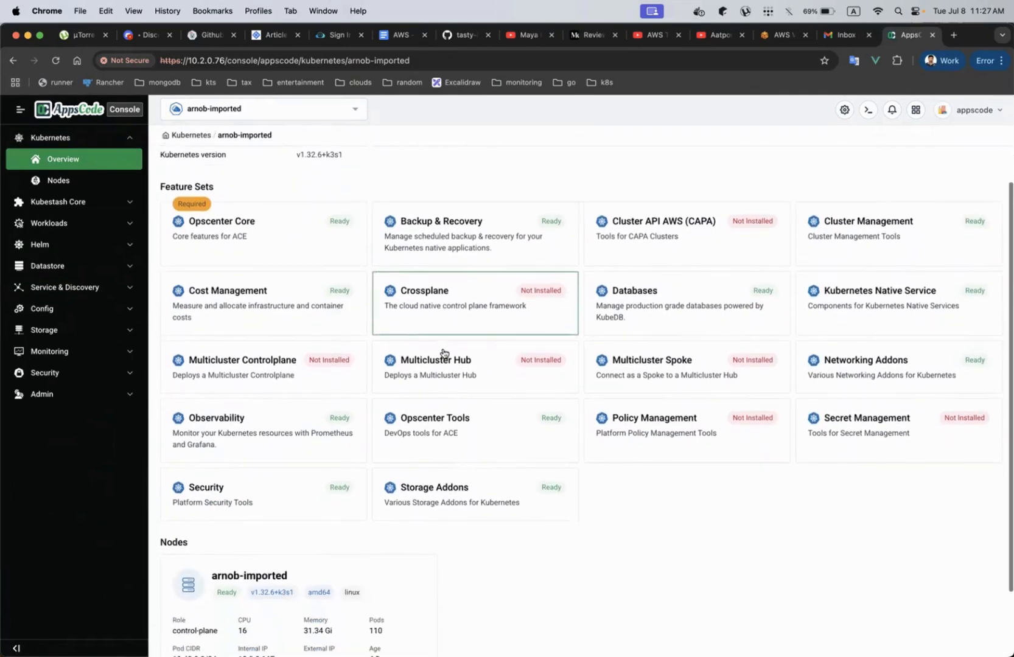
Open the Backup & Recovery feature set and examine its Stash components
{"action": "left_click", "coordinate": [467, 240]}
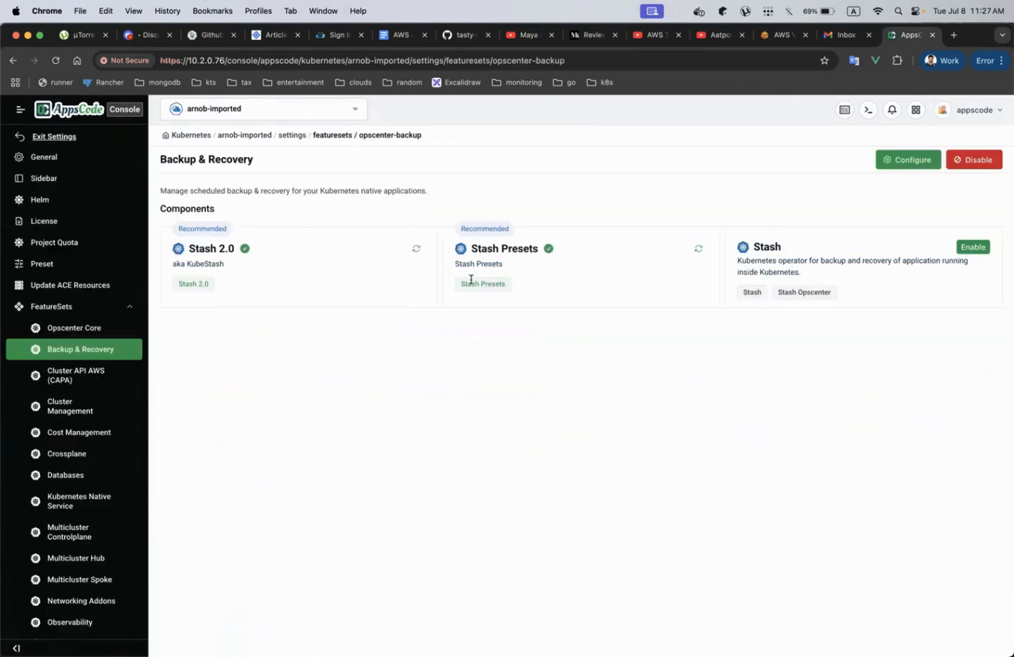
{"action": "triple_click", "coordinate": [202, 259]}
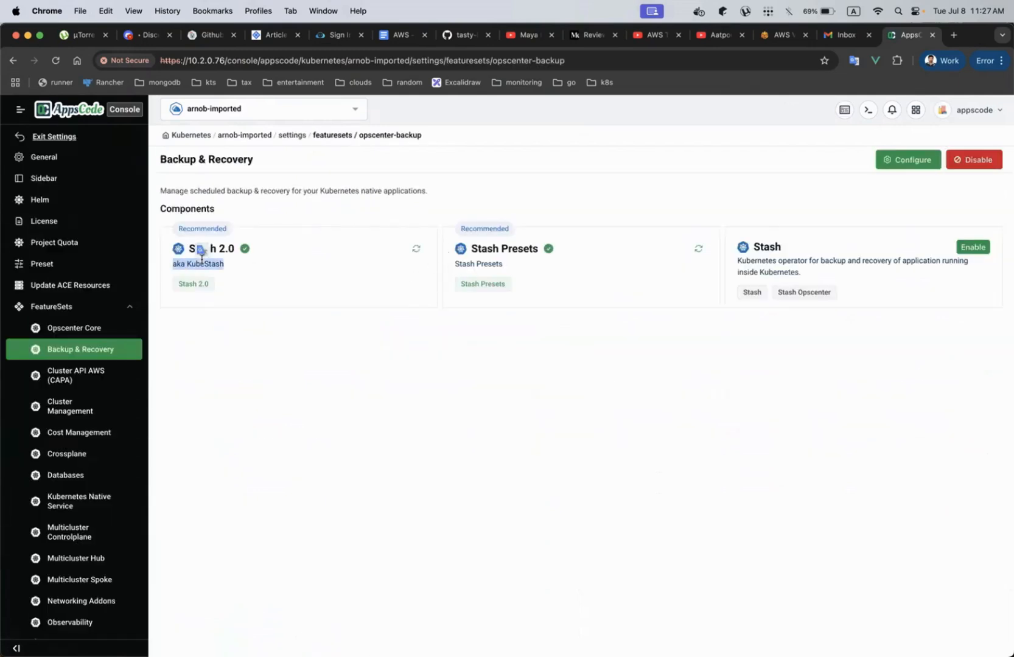
{"action": "left_click", "coordinate": [317, 349]}
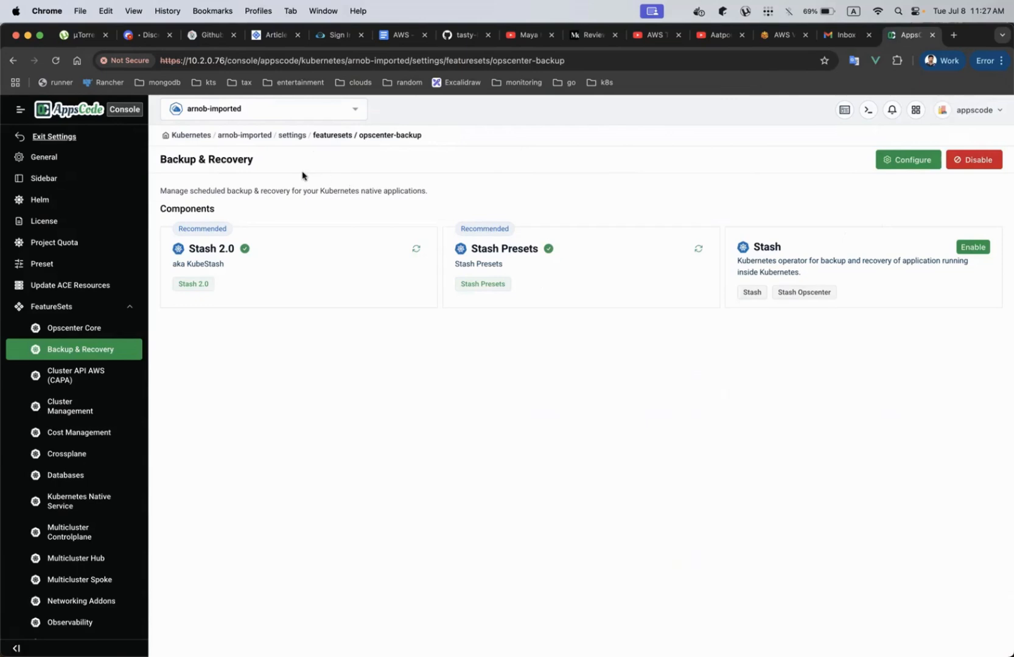
Return to the cluster overview, open the Observability feature set and check the Kubernetes Grafana Dashboards entry under Monitoring Operator
{"action": "left_click", "coordinate": [45, 135]}
{"action": "scroll", "coordinate": [442, 442], "scroll_direction": "down", "scroll_amount": 2}
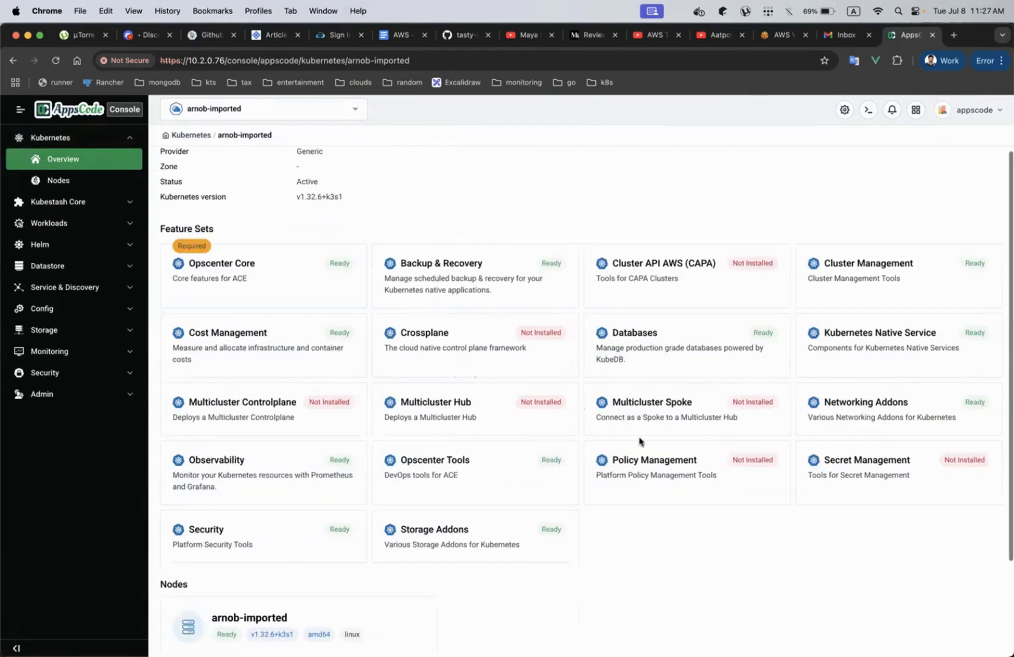
{"action": "left_click", "coordinate": [256, 483]}
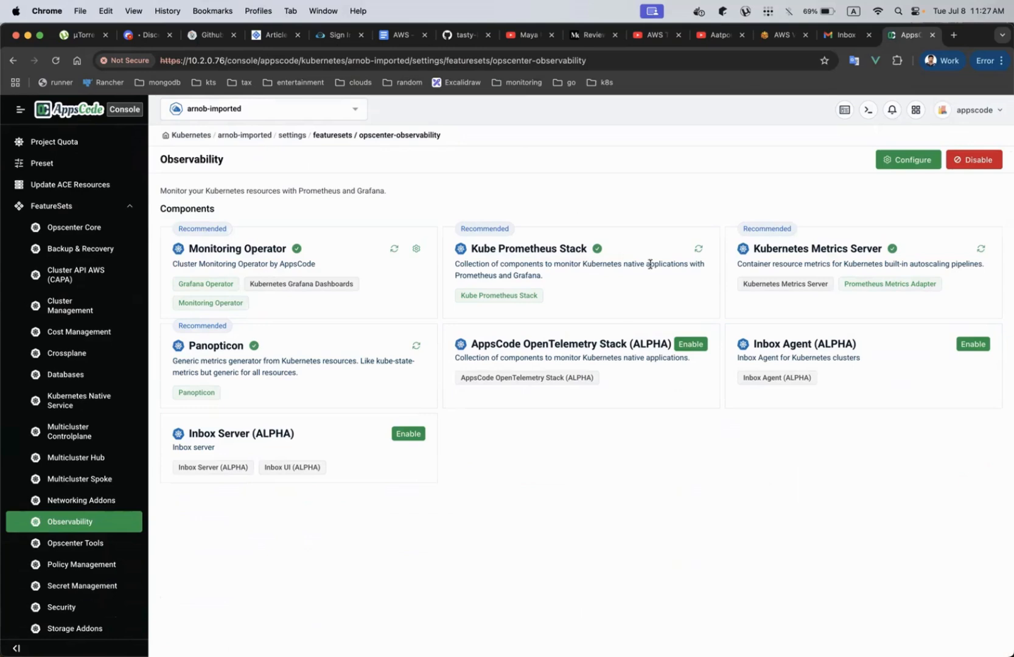
{"action": "double_click", "coordinate": [270, 283]}
Configure the Observability feature set to include Kubernetes Grafana Dashboards and preview the resulting release files
{"action": "left_click", "coordinate": [911, 162]}
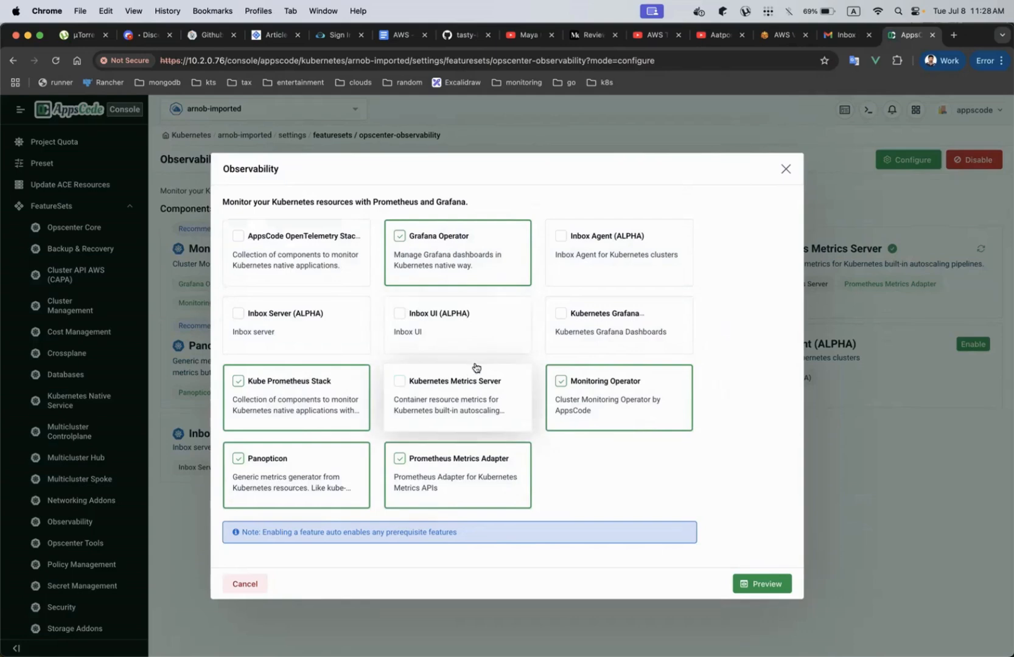
{"action": "left_click", "coordinate": [576, 315]}
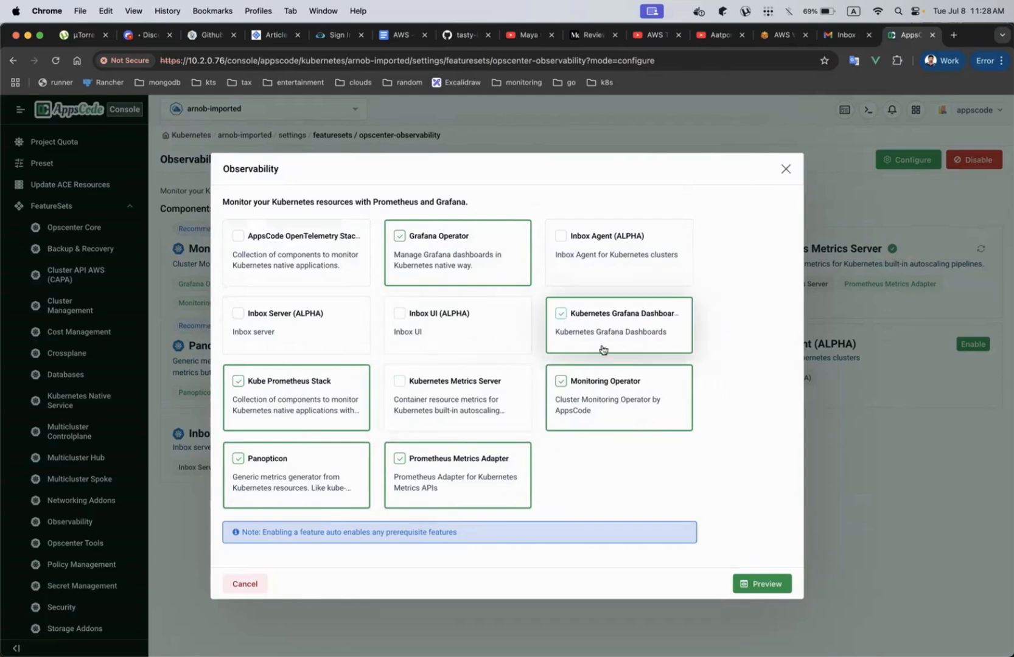
{"action": "left_click", "coordinate": [749, 581]}
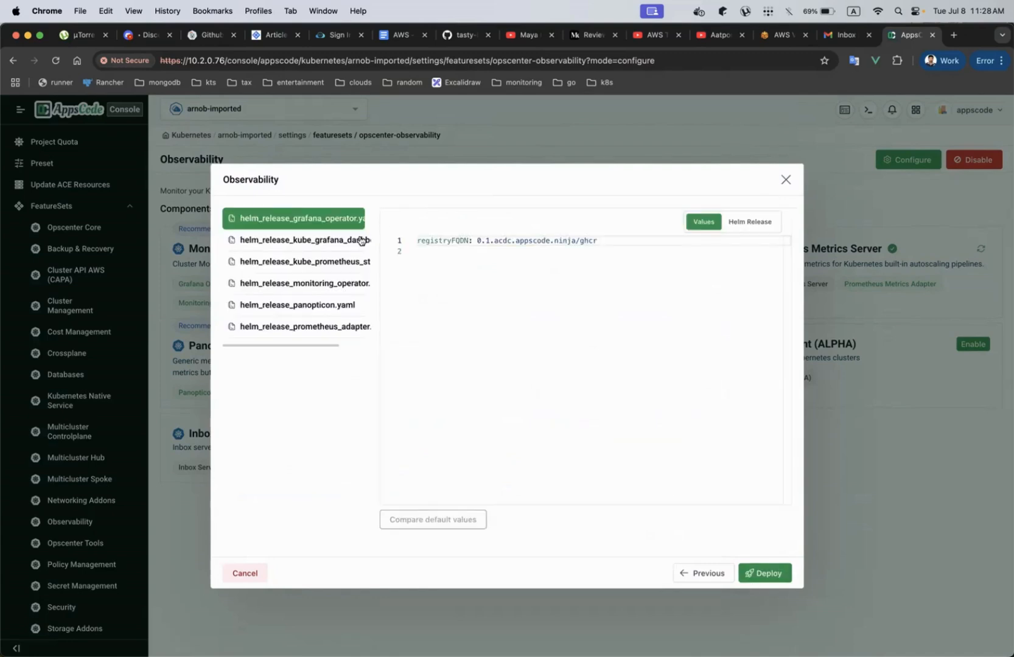
Review the Helm release manifest for the Kubernetes Grafana Dashboards and deploy the Observability configuration
{"action": "left_click", "coordinate": [331, 242]}
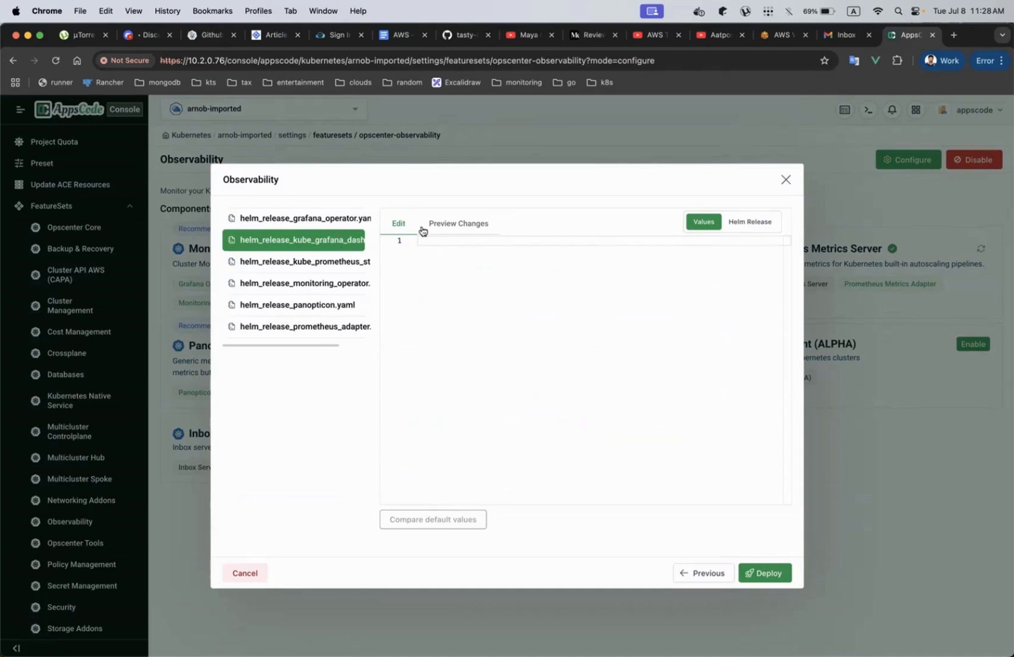
{"action": "left_click", "coordinate": [741, 223]}
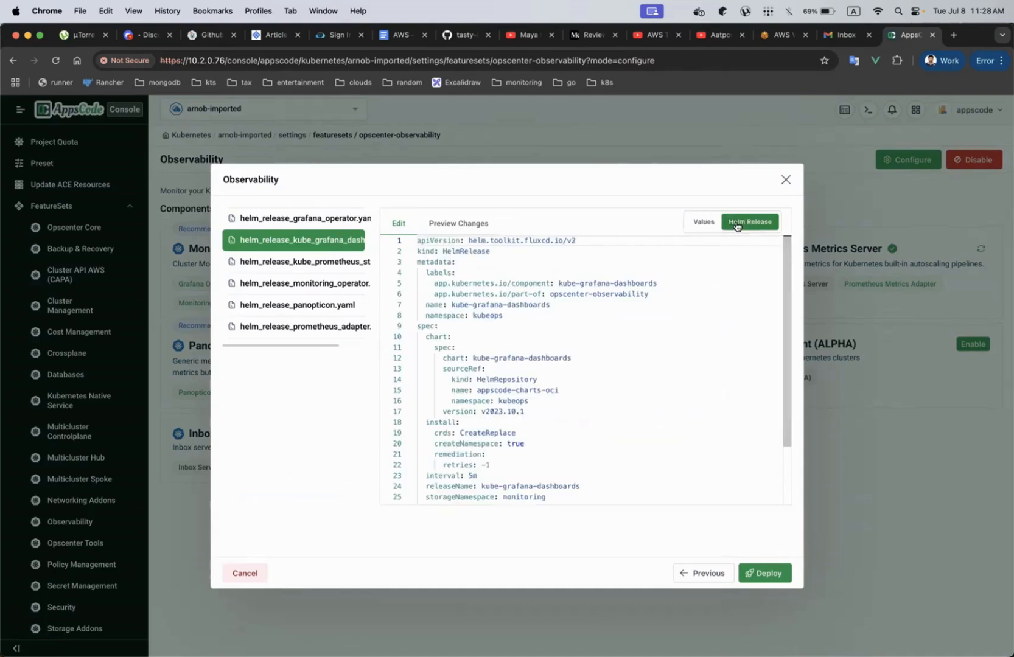
{"action": "scroll", "coordinate": [527, 351], "scroll_direction": "down", "scroll_amount": 3}
{"action": "scroll", "coordinate": [526, 347], "scroll_direction": "up", "scroll_amount": 3}
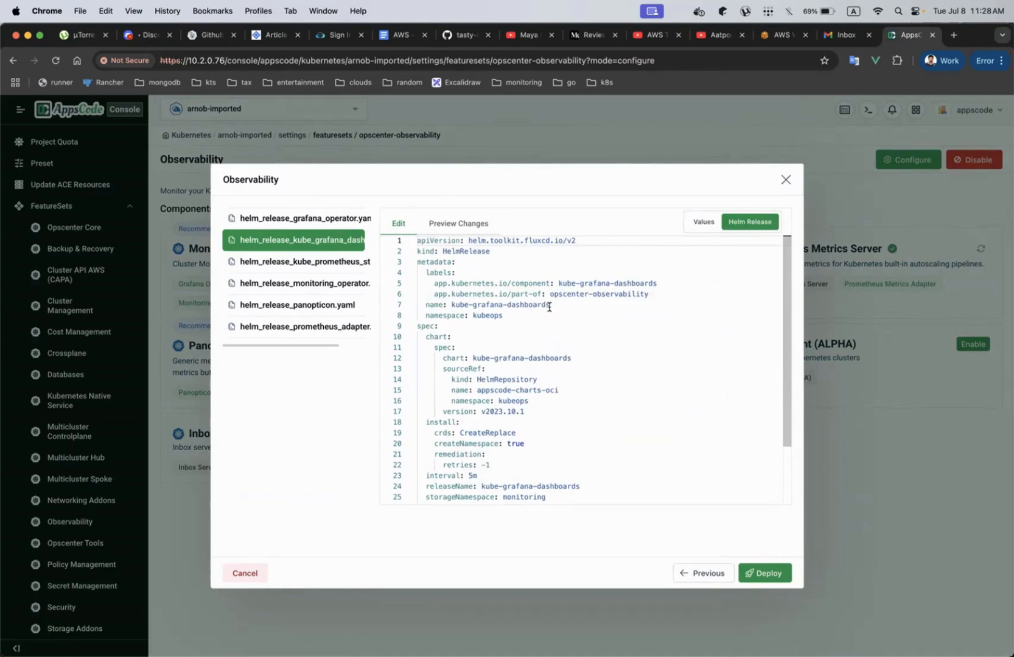
{"action": "scroll", "coordinate": [527, 378], "scroll_direction": "down", "scroll_amount": 3}
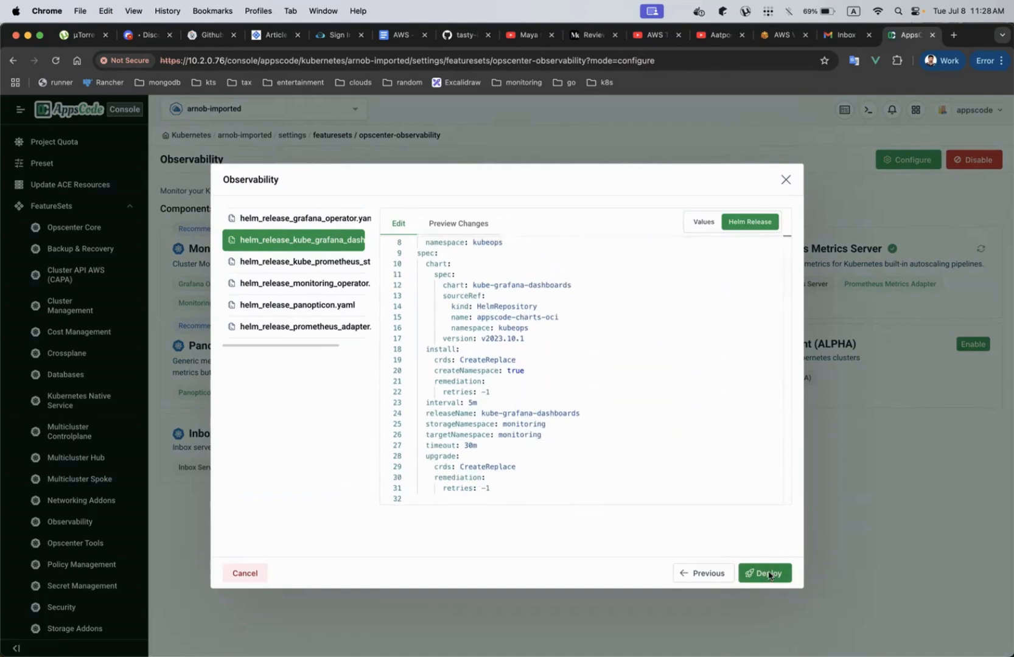
{"action": "left_click", "coordinate": [768, 573]}
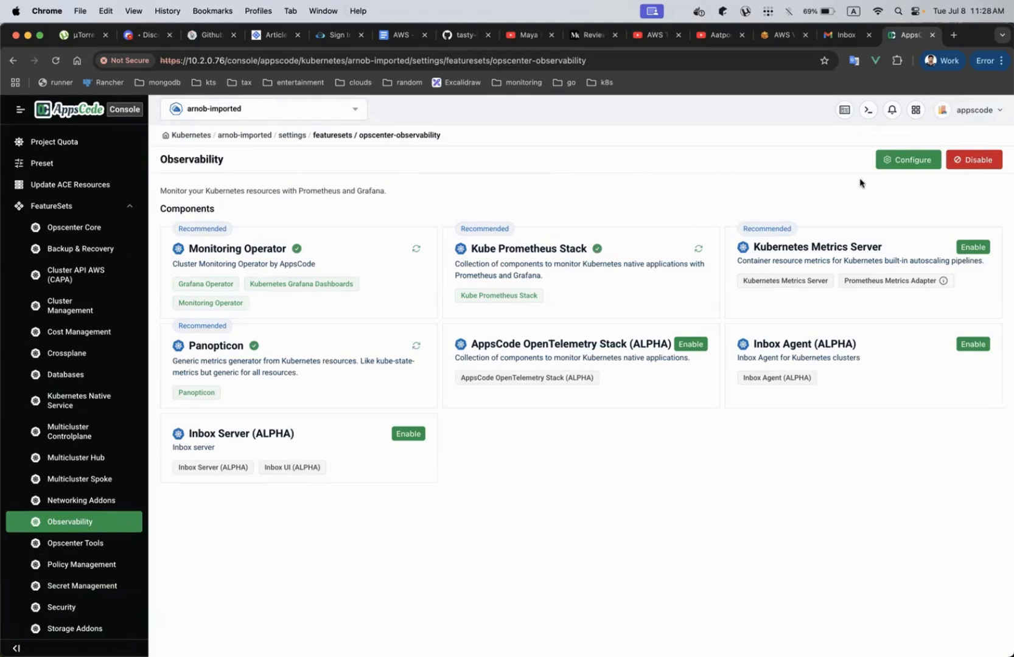
Reopen the Observability configuration's preview and examine the values in the Kube Prometheus Stack release file
{"action": "left_click", "coordinate": [910, 164]}
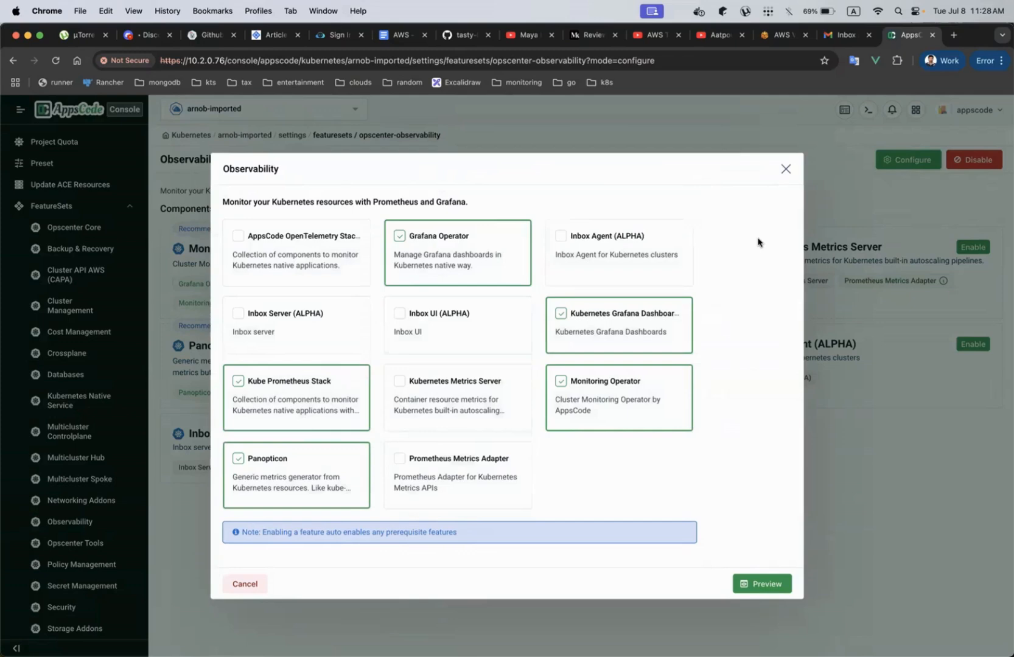
{"action": "left_click", "coordinate": [764, 584]}
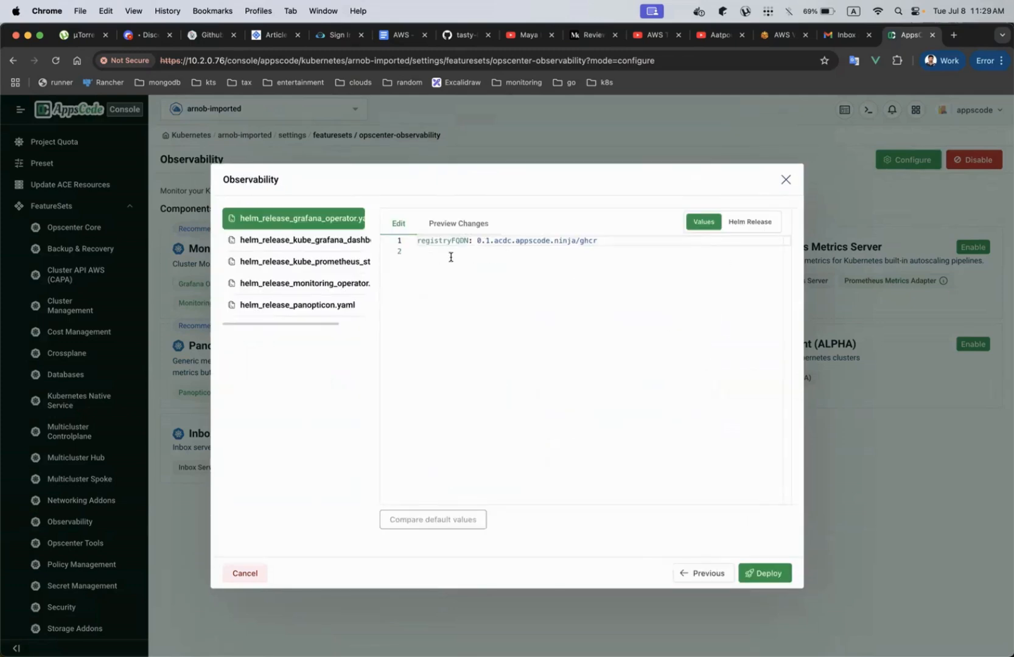
{"action": "left_click", "coordinate": [316, 245]}
{"action": "left_click", "coordinate": [315, 266]}
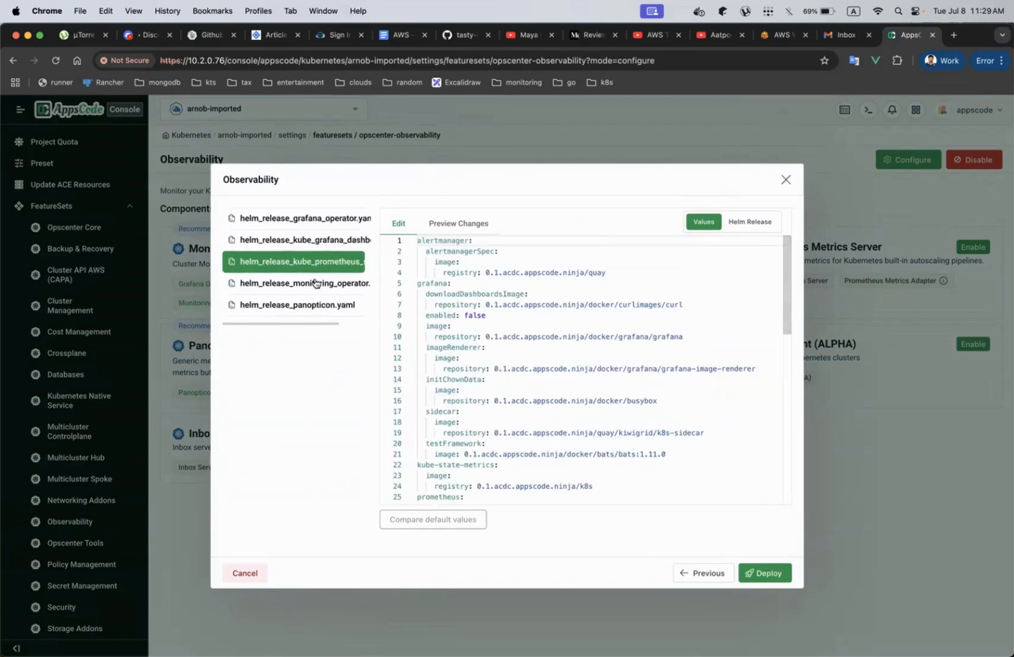
{"action": "scroll", "coordinate": [405, 248], "scroll_direction": "down", "scroll_amount": 5}
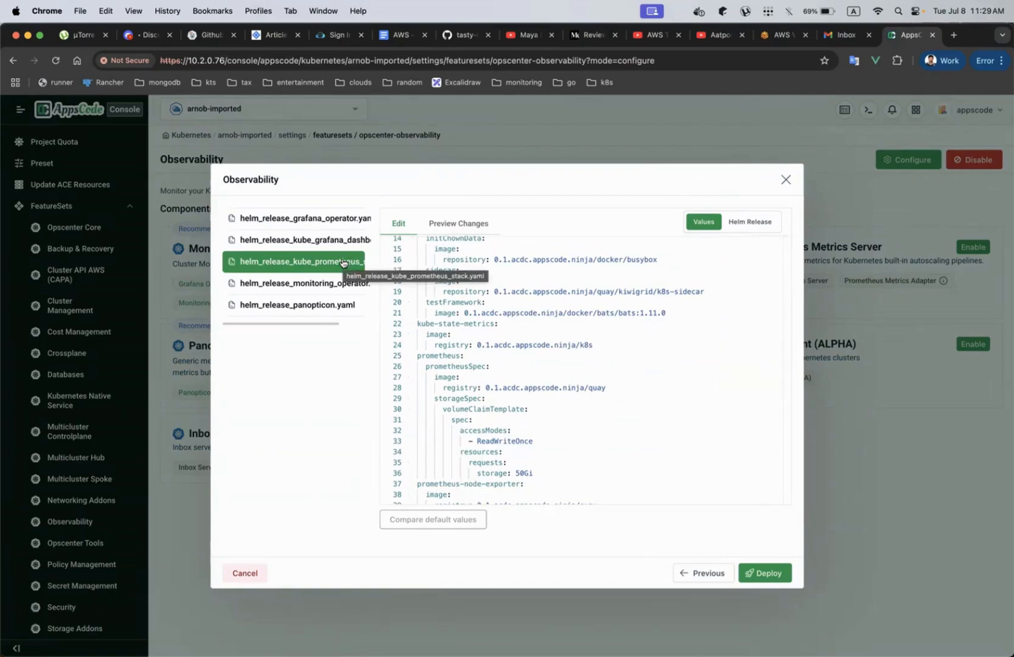
{"action": "scroll", "coordinate": [491, 368], "scroll_direction": "down", "scroll_amount": 10}
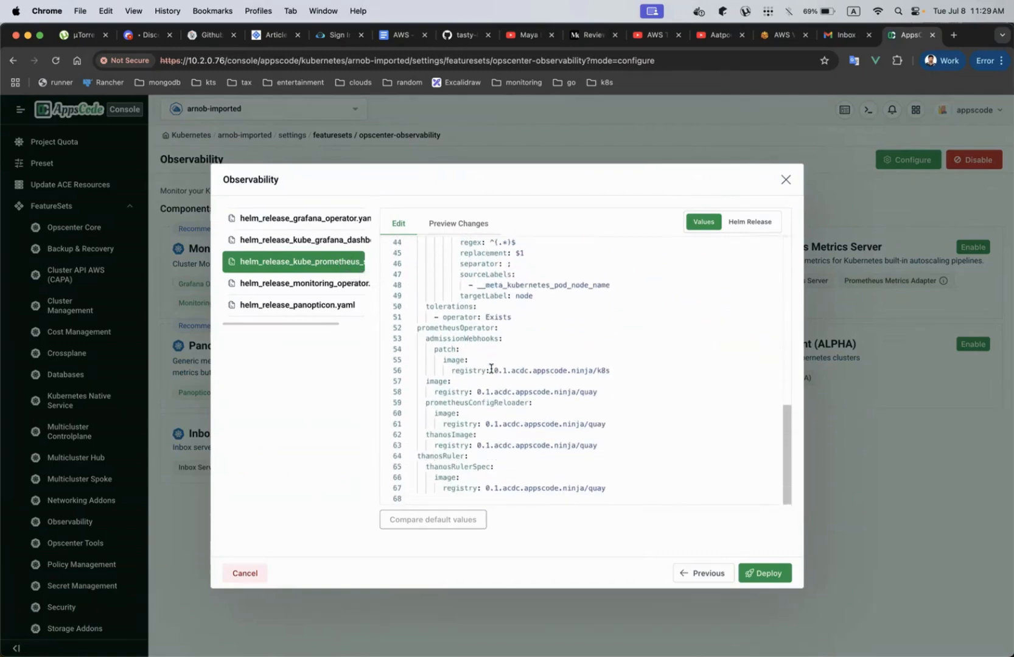
Return to the Observability component selection, deselect Kubernetes Grafana Dashboards and Monitoring Operator, and close the configuration without deploying
{"action": "scroll", "coordinate": [491, 369], "scroll_direction": "up", "scroll_amount": 15}
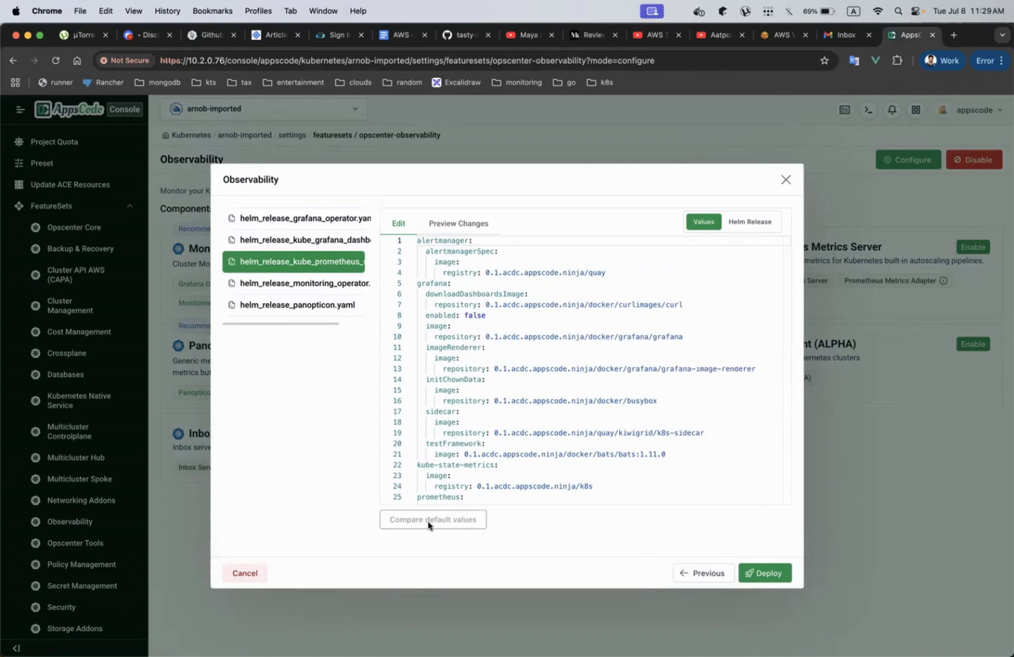
{"action": "double_click", "coordinate": [675, 306]}
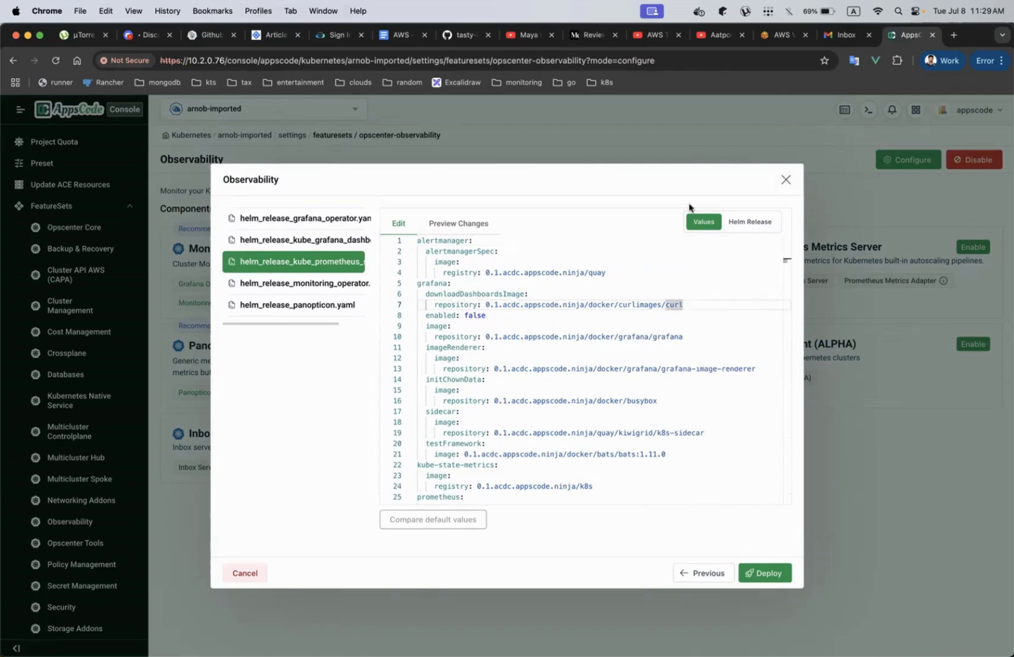
{"action": "left_click", "coordinate": [697, 573]}
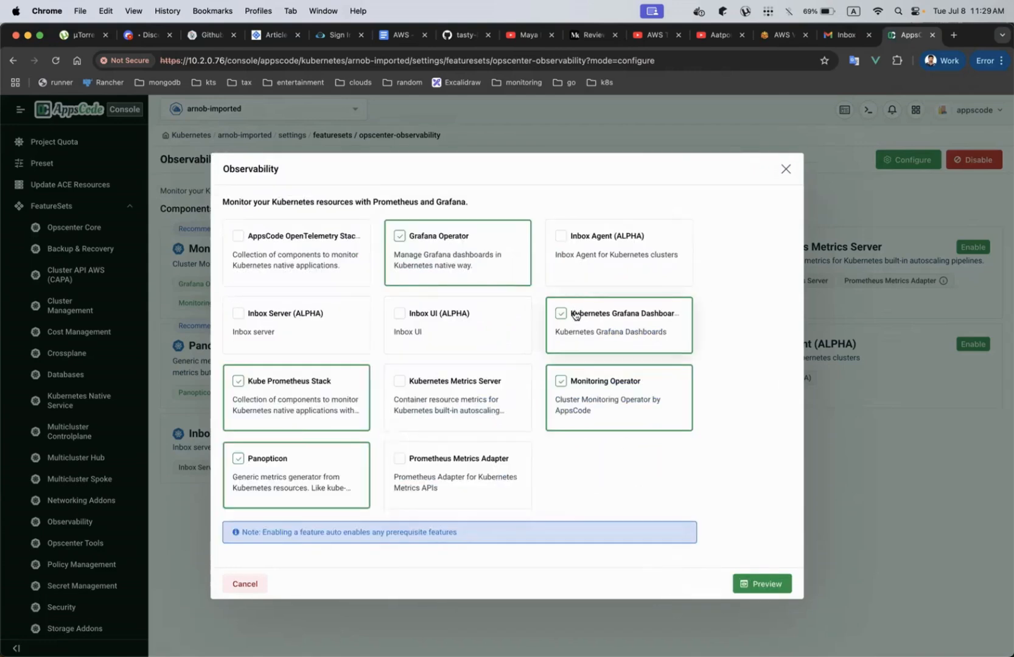
{"action": "left_click", "coordinate": [575, 317]}
{"action": "left_click", "coordinate": [582, 378]}
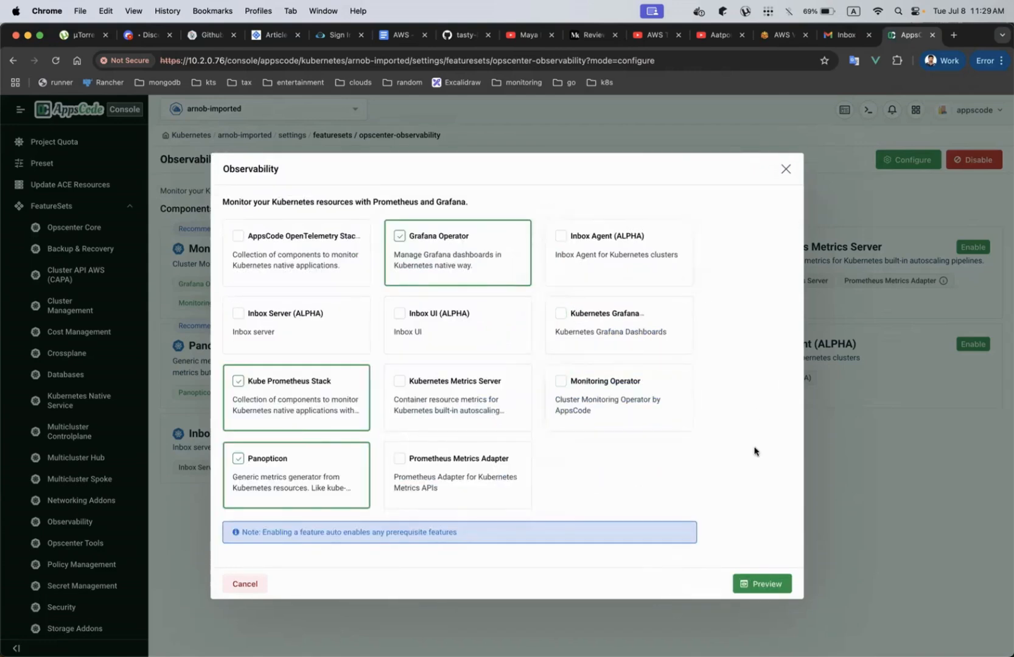
{"action": "left_click", "coordinate": [786, 169]}
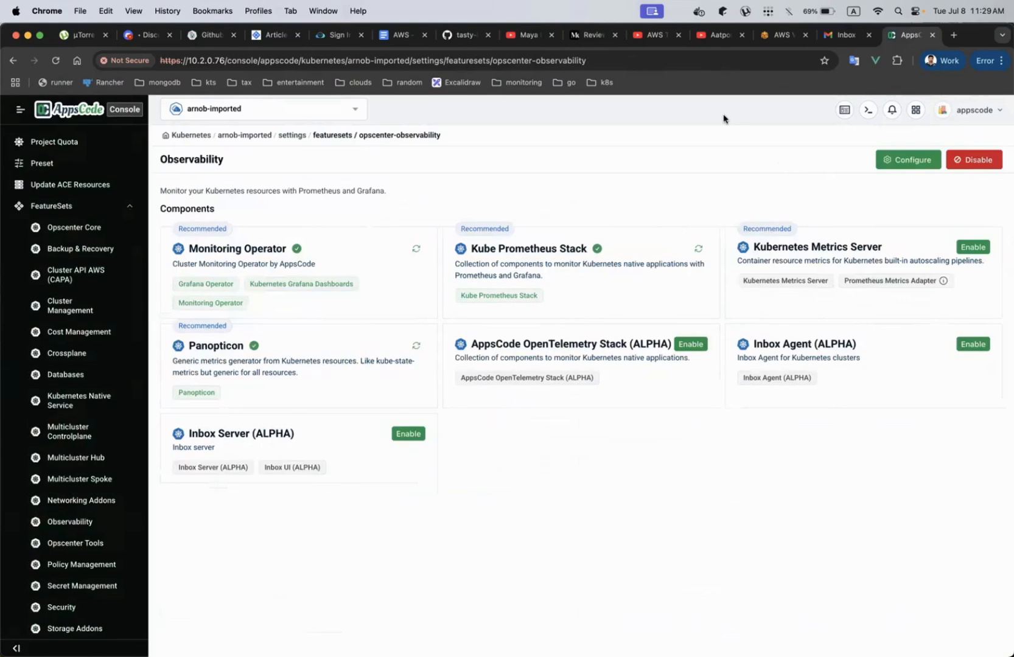
Return to the arnob-imported cluster overview, switch to the ace cluster and look over its feature sets and nodes
{"action": "left_click", "coordinate": [65, 115]}
{"action": "left_click", "coordinate": [525, 410]}
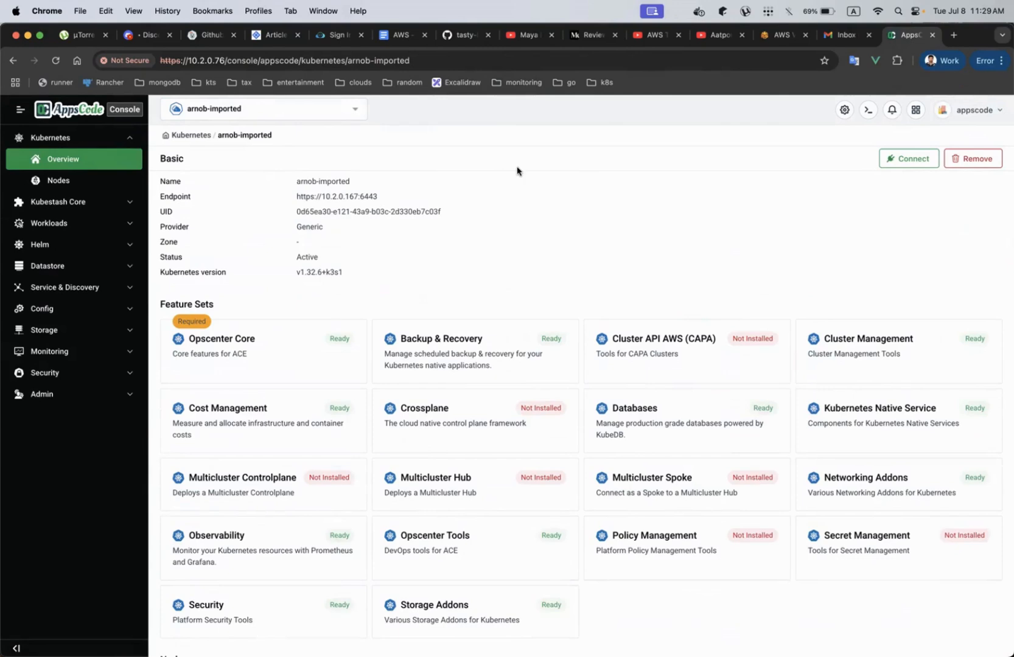
{"action": "left_click", "coordinate": [307, 120]}
{"action": "left_click", "coordinate": [273, 136]}
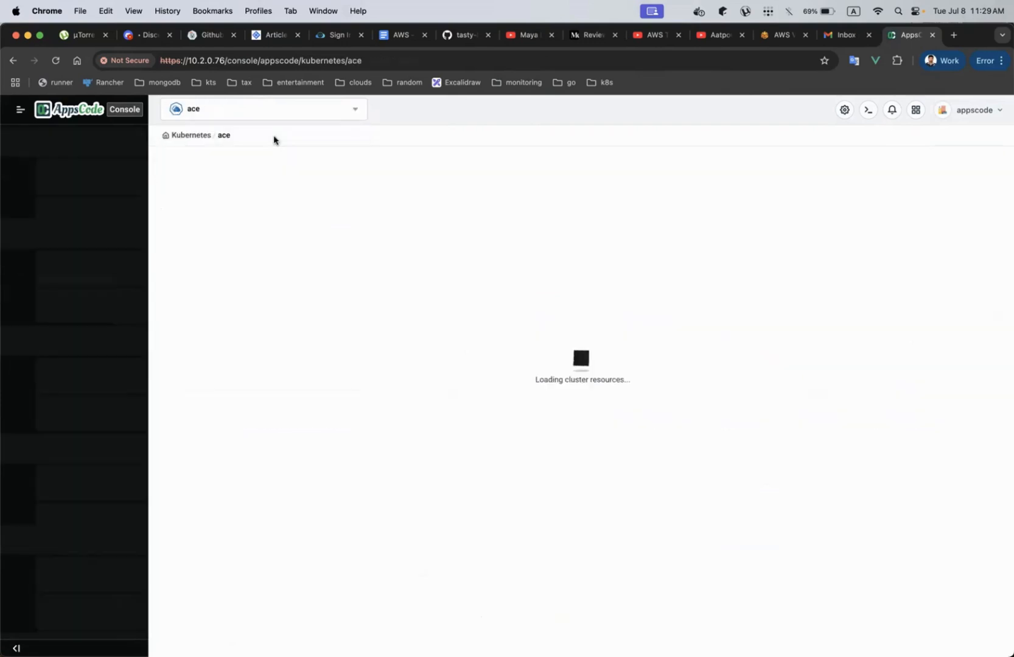
{"action": "scroll", "coordinate": [506, 429], "scroll_direction": "down", "scroll_amount": 5}
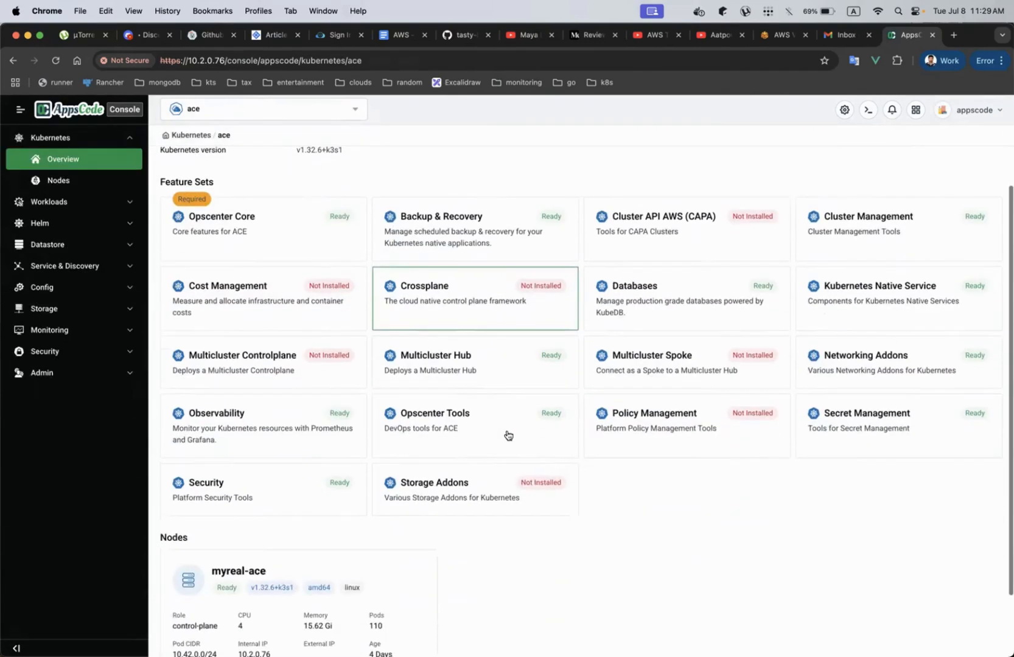
{"action": "scroll", "coordinate": [507, 435], "scroll_direction": "up", "scroll_amount": 4}
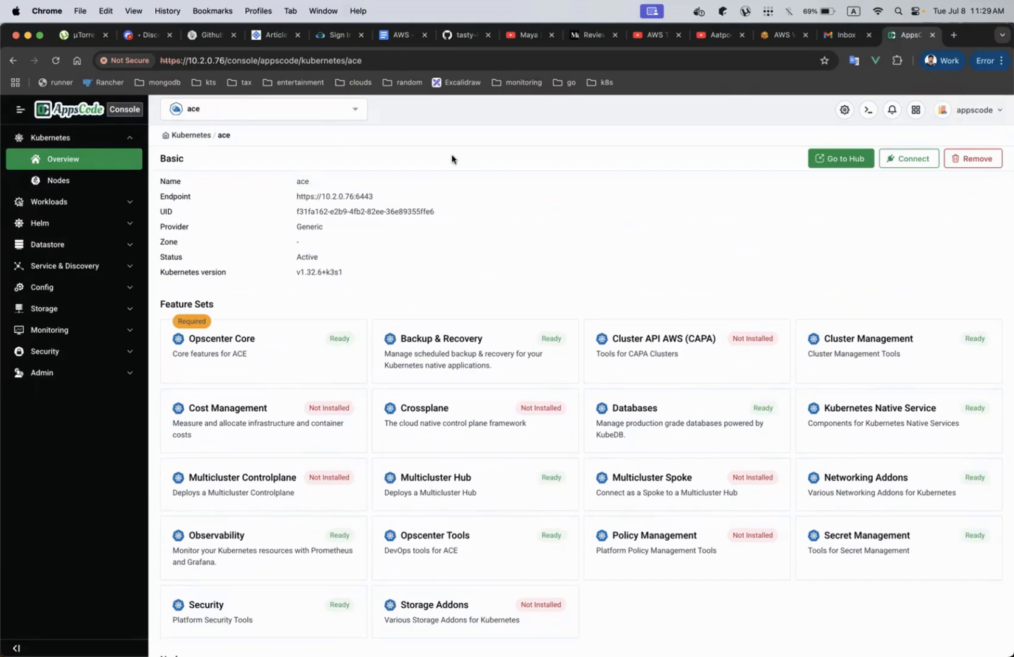
Go back to the cluster list, show the hub clusters and open the ace hub's overview
{"action": "left_click", "coordinate": [73, 111]}
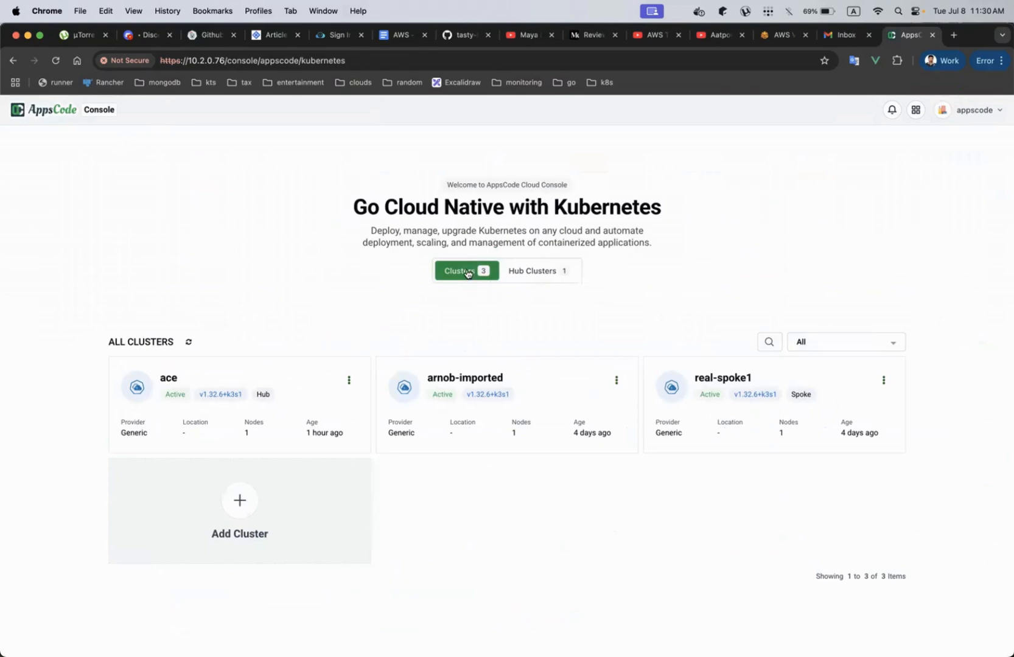
{"action": "left_click", "coordinate": [544, 273]}
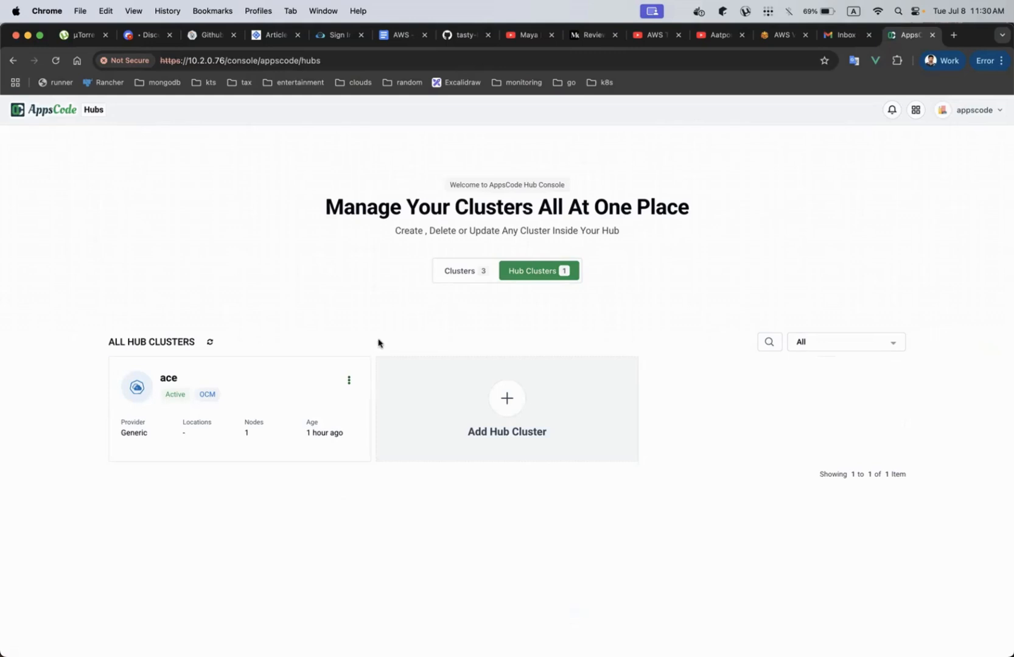
{"action": "left_click", "coordinate": [247, 405]}
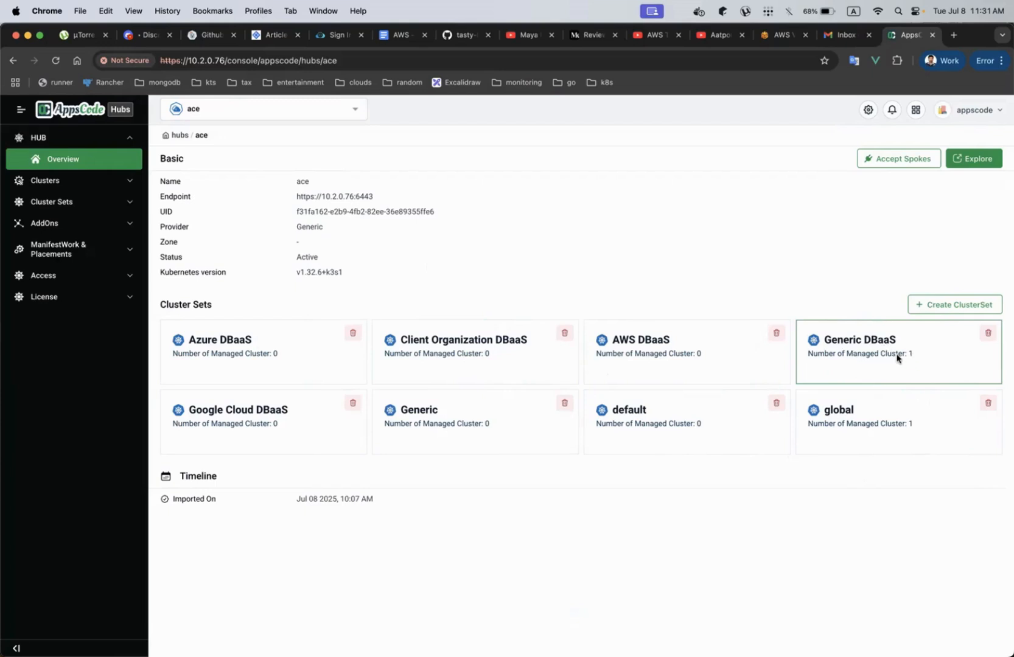
Leave the ace hub and check the regular cluster list for the real-spoke1 cluster before showing the hub clusters again
{"action": "left_click", "coordinate": [90, 112]}
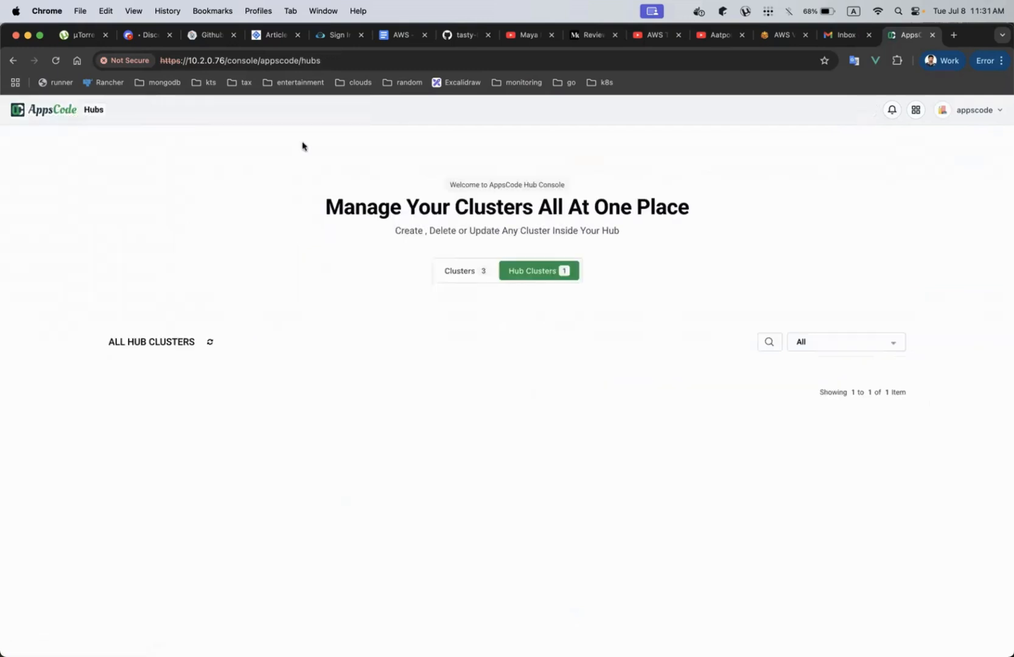
{"action": "left_click", "coordinate": [461, 274]}
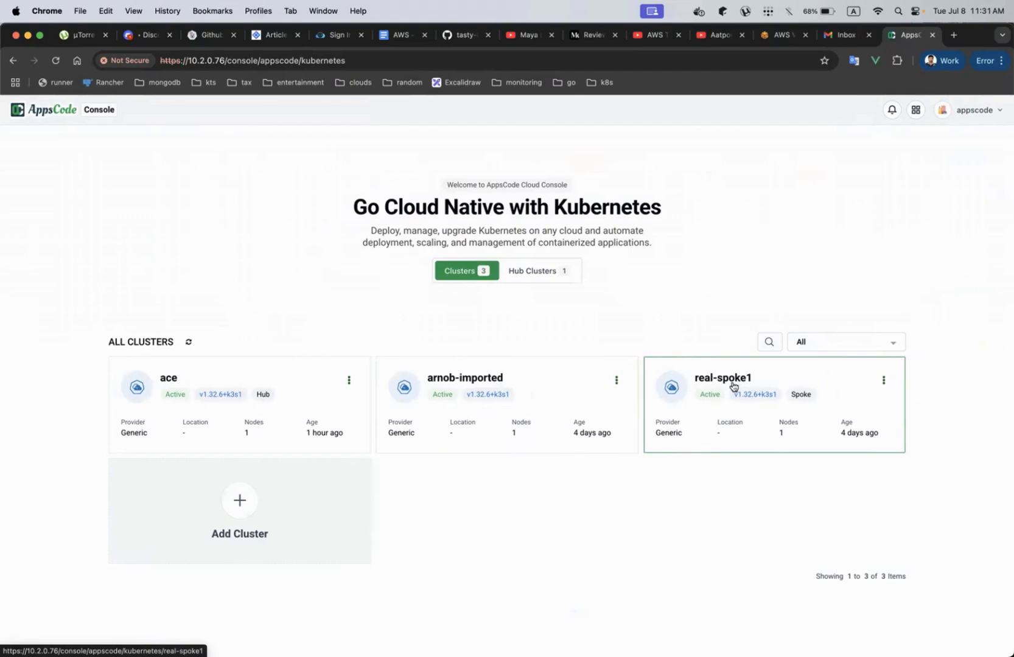
{"action": "left_click", "coordinate": [542, 272]}
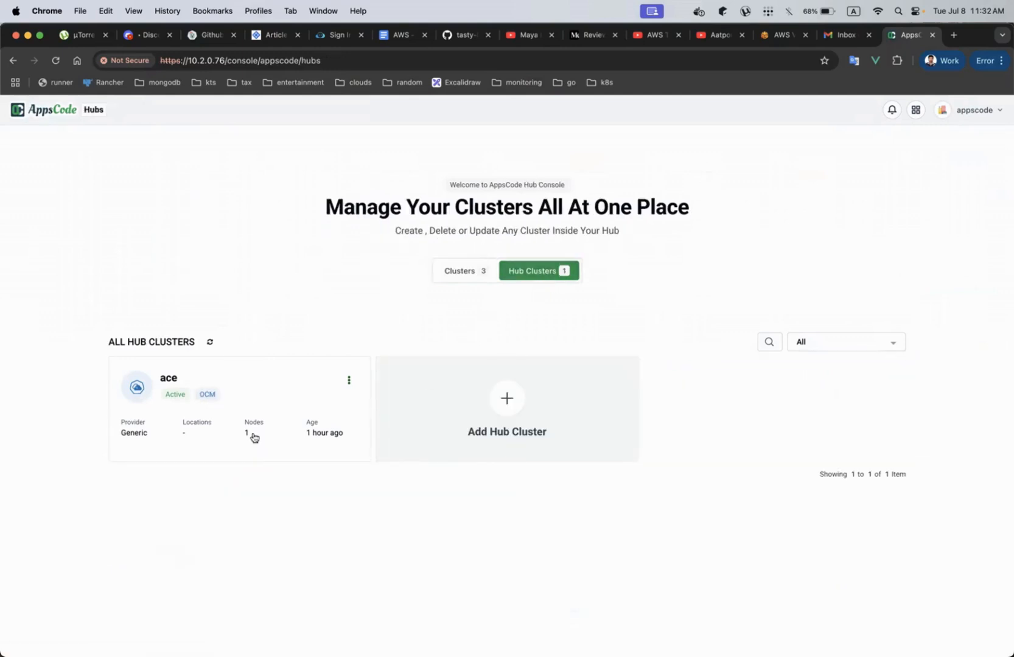
Open the Generic DBaaS cluster set in the ace hub and check the filter options of its cluster list
{"action": "left_click", "coordinate": [254, 435]}
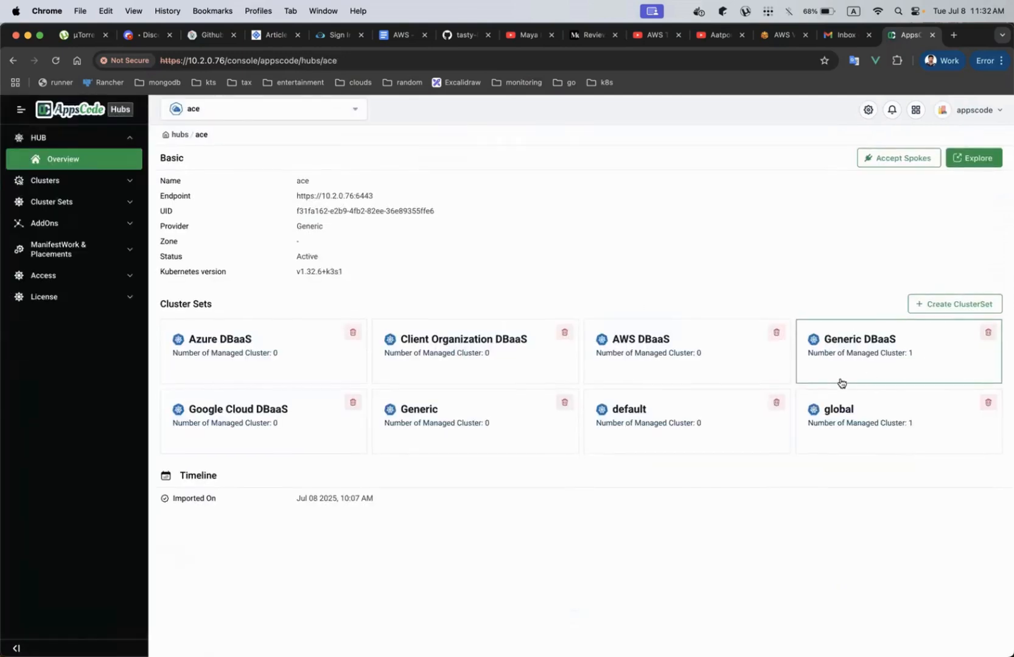
{"action": "left_click", "coordinate": [874, 361]}
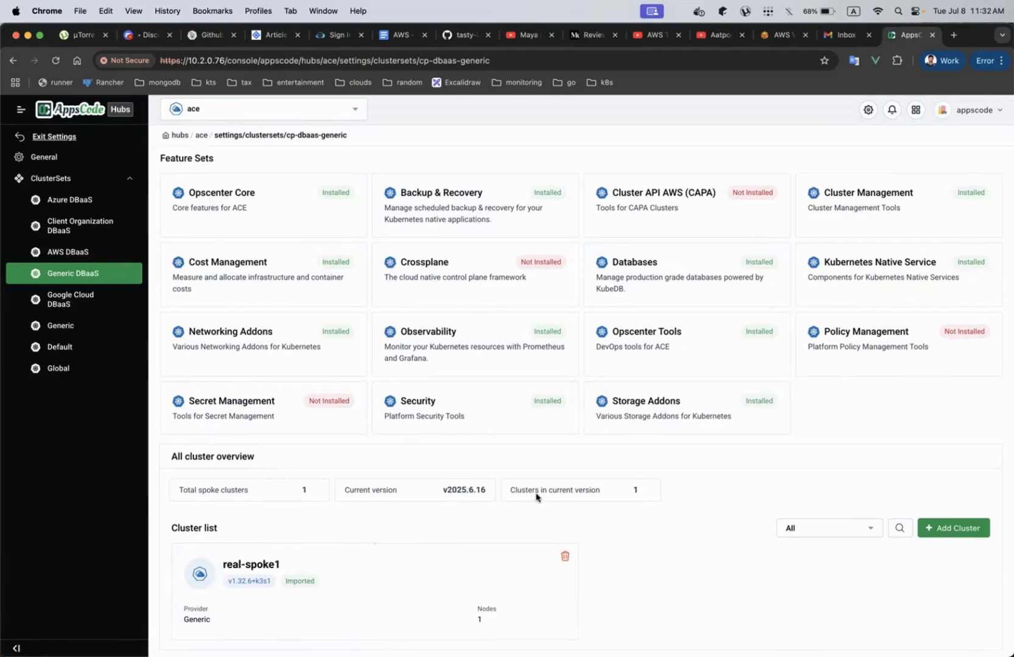
{"action": "left_click", "coordinate": [842, 528]}
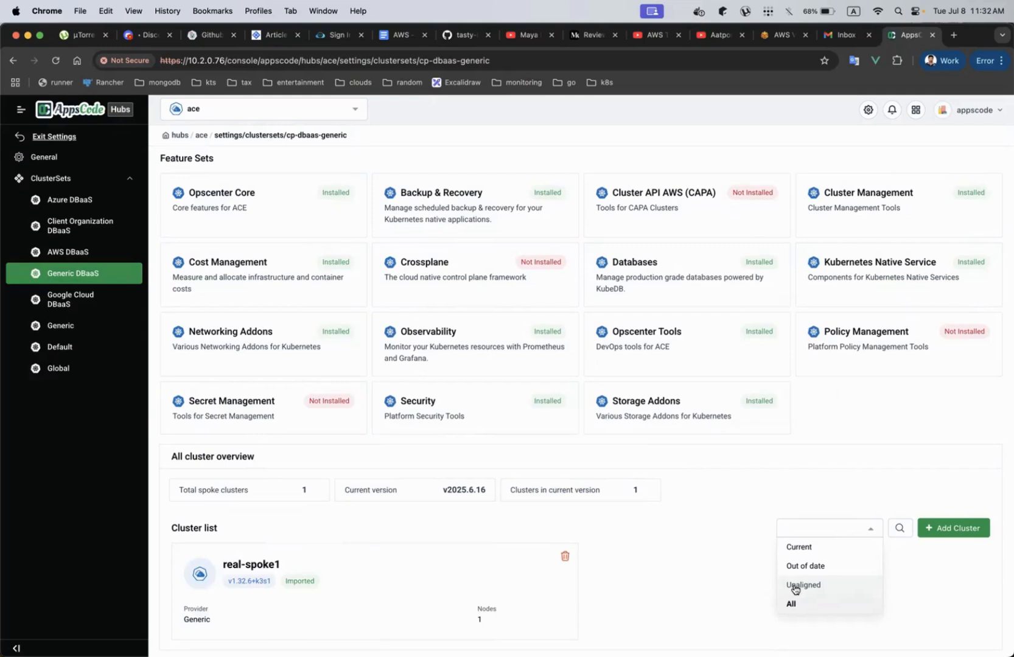
{"action": "left_click", "coordinate": [786, 478]}
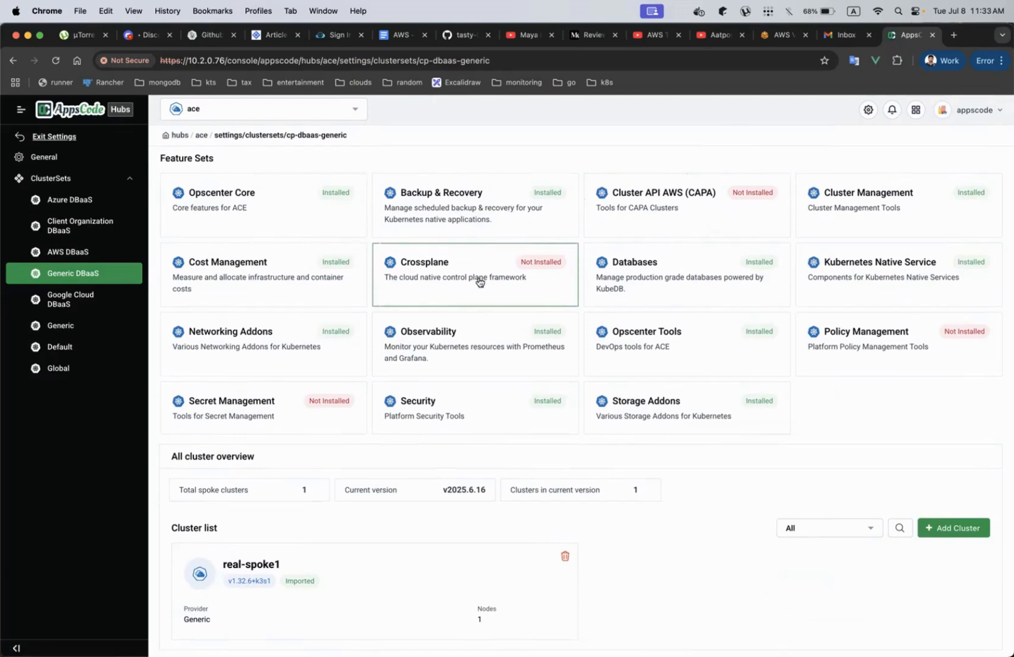
View all components of the Generic DBaaS cluster set's Databases feature set and return to the cluster set
{"action": "left_click", "coordinate": [684, 280]}
{"action": "left_click", "coordinate": [392, 283]}
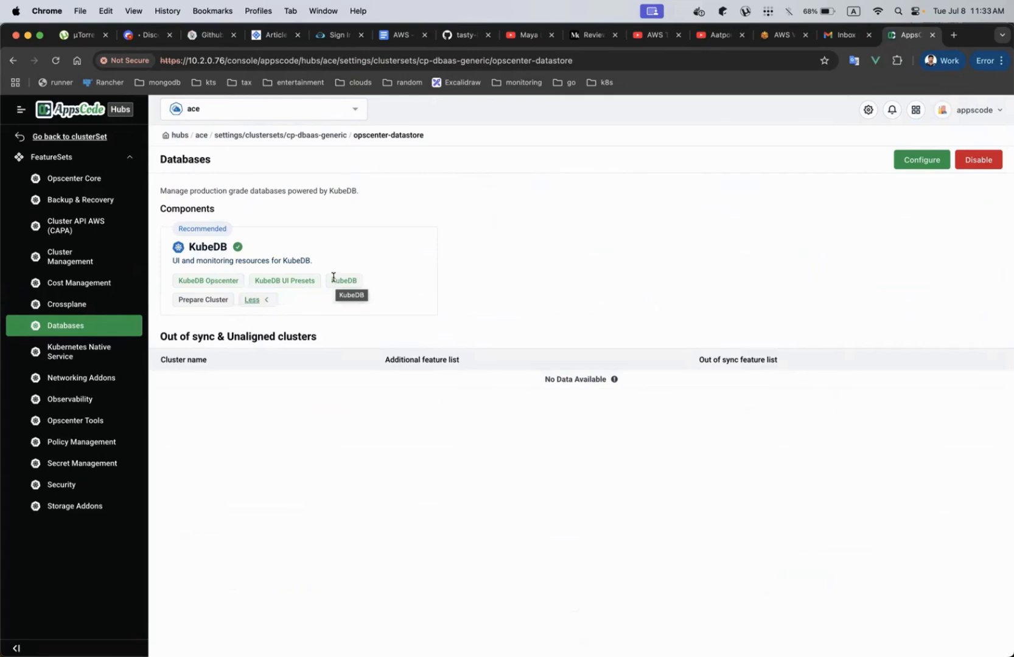
{"action": "left_click", "coordinate": [24, 139]}
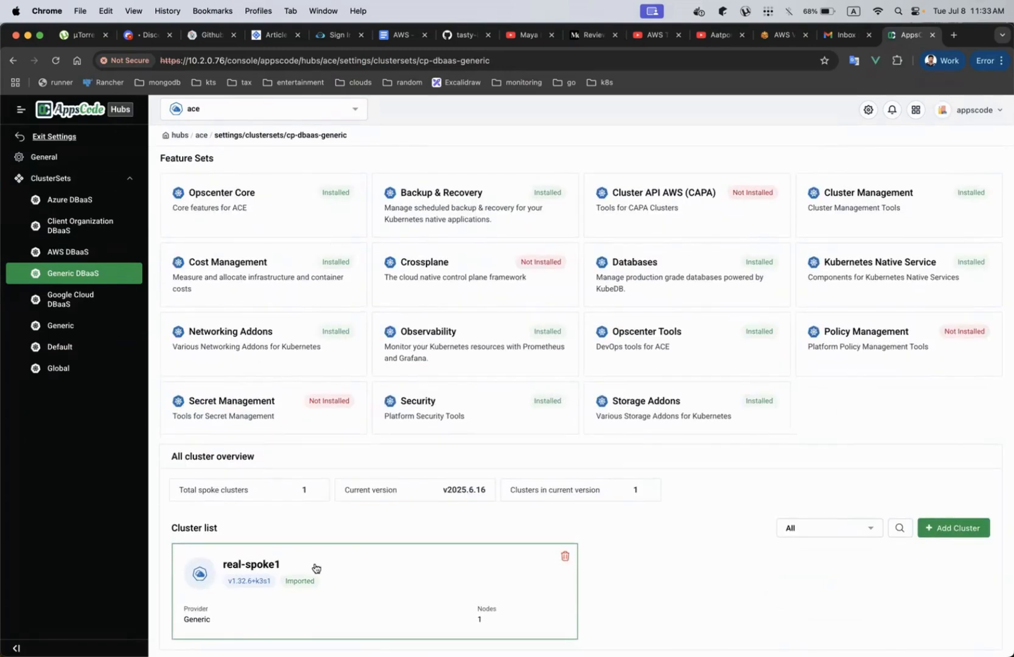
Check the Databases feature set of the real-spoke1 cluster and go back to the Generic DBaaS cluster set
{"action": "left_click", "coordinate": [347, 568]}
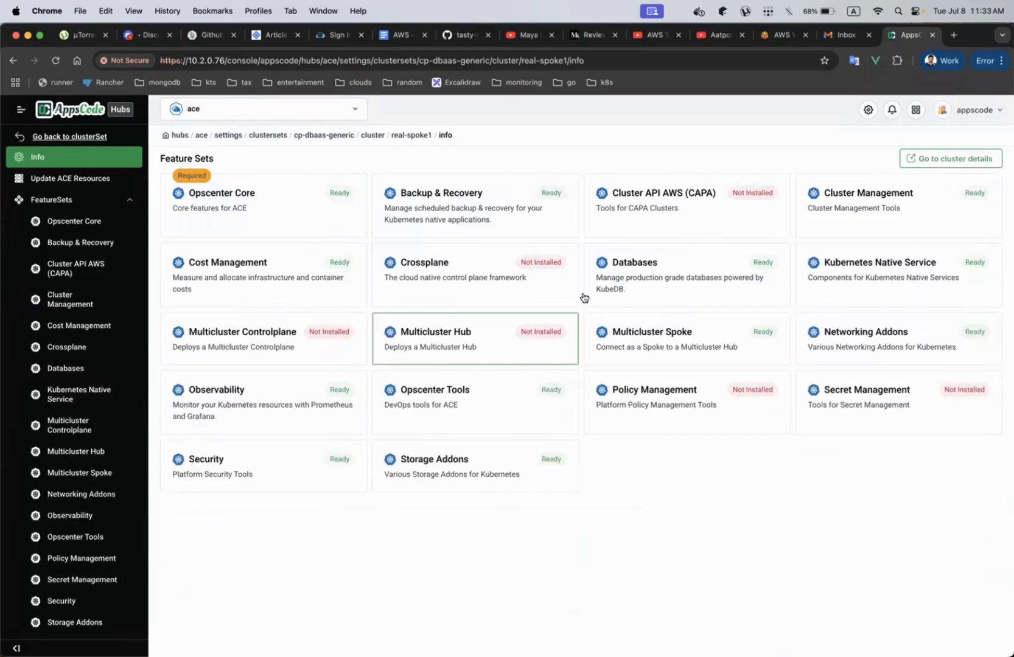
{"action": "left_click", "coordinate": [686, 264]}
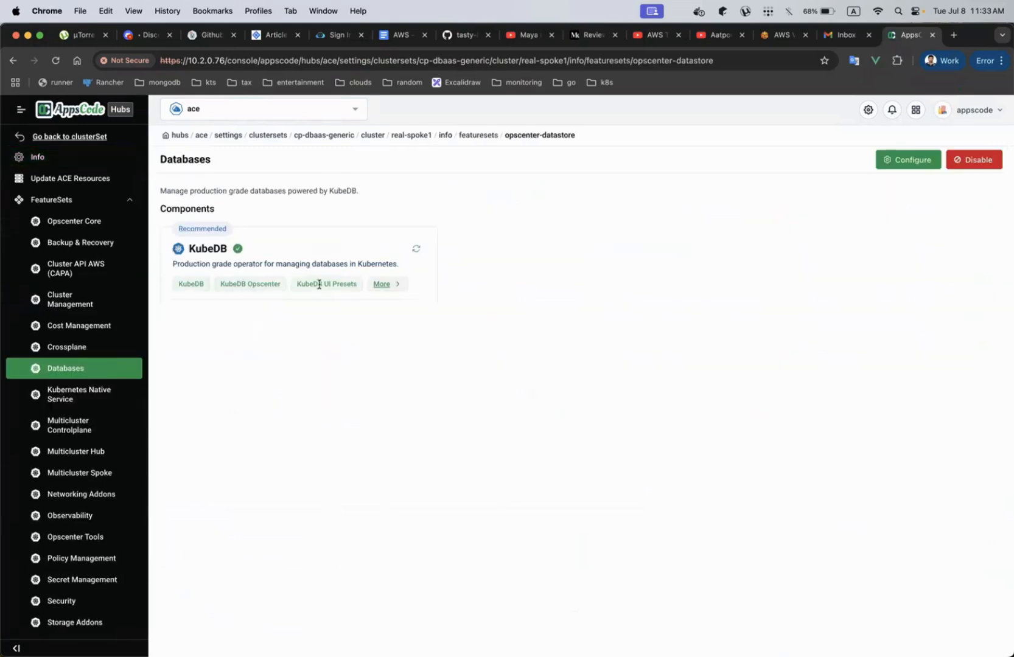
{"action": "left_click", "coordinate": [14, 61]}
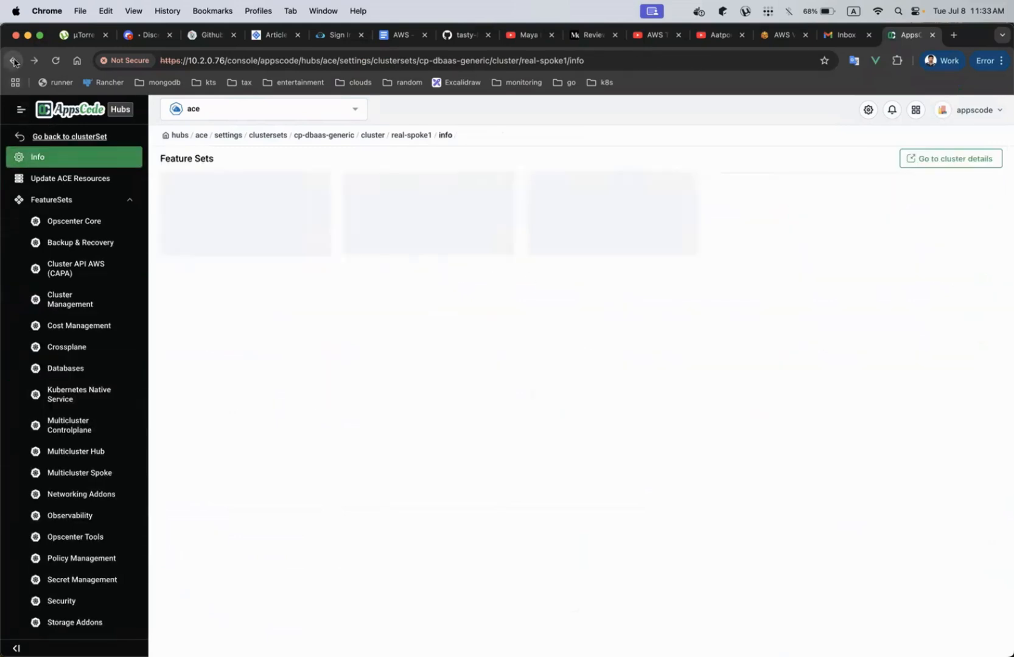
{"action": "left_click", "coordinate": [14, 61]}
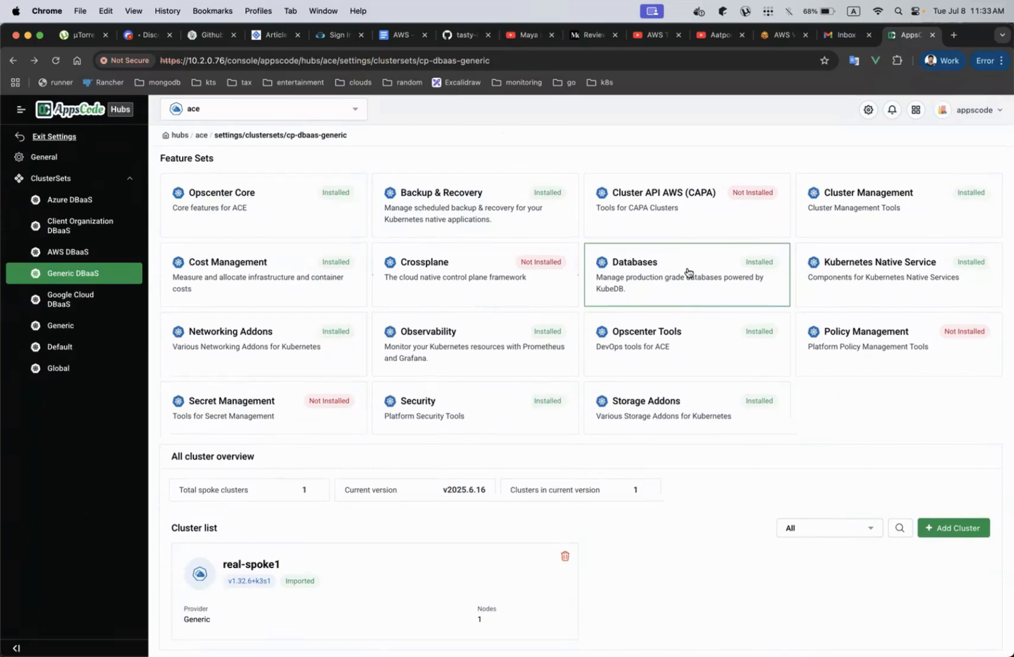
Remove KubeDB UI Presets from the Generic DBaaS cluster set's Databases feature set and apply the configuration
{"action": "left_click", "coordinate": [688, 272]}
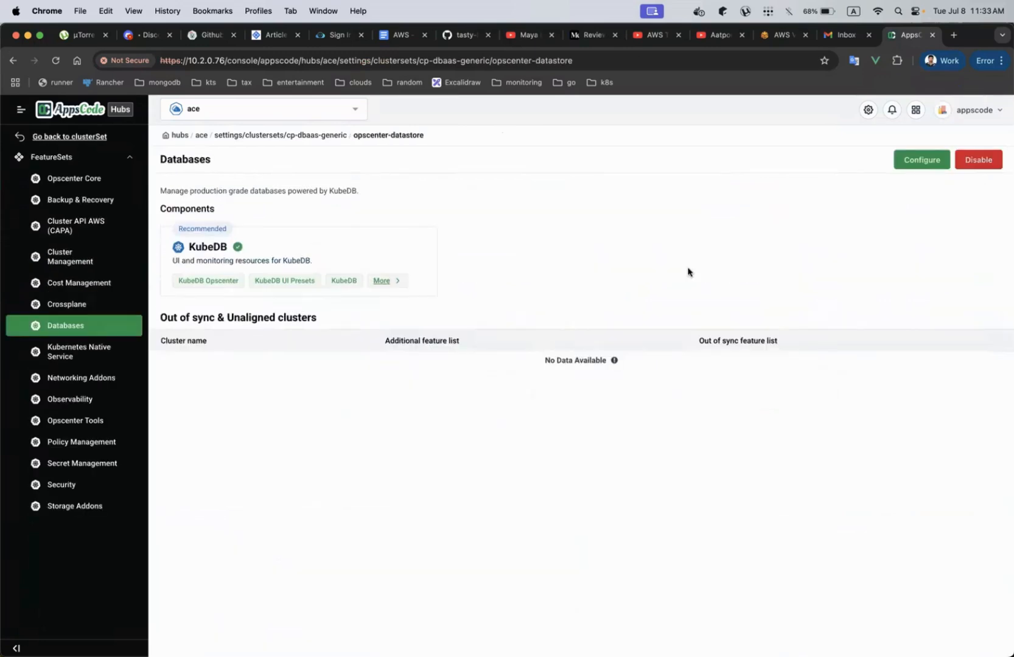
{"action": "triple_click", "coordinate": [283, 279]}
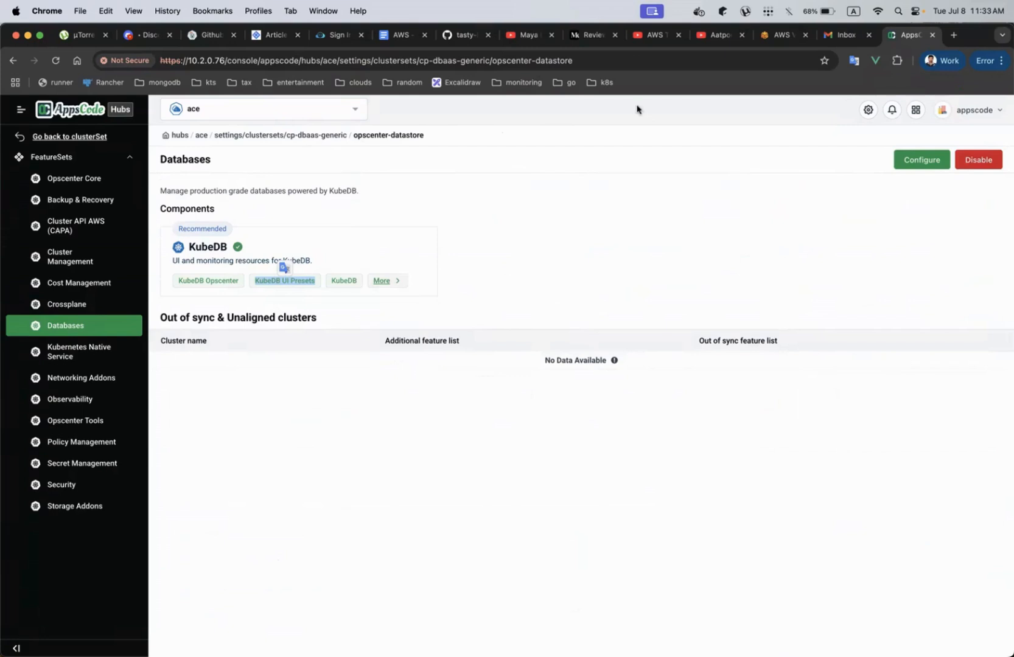
{"action": "left_click", "coordinate": [920, 165]}
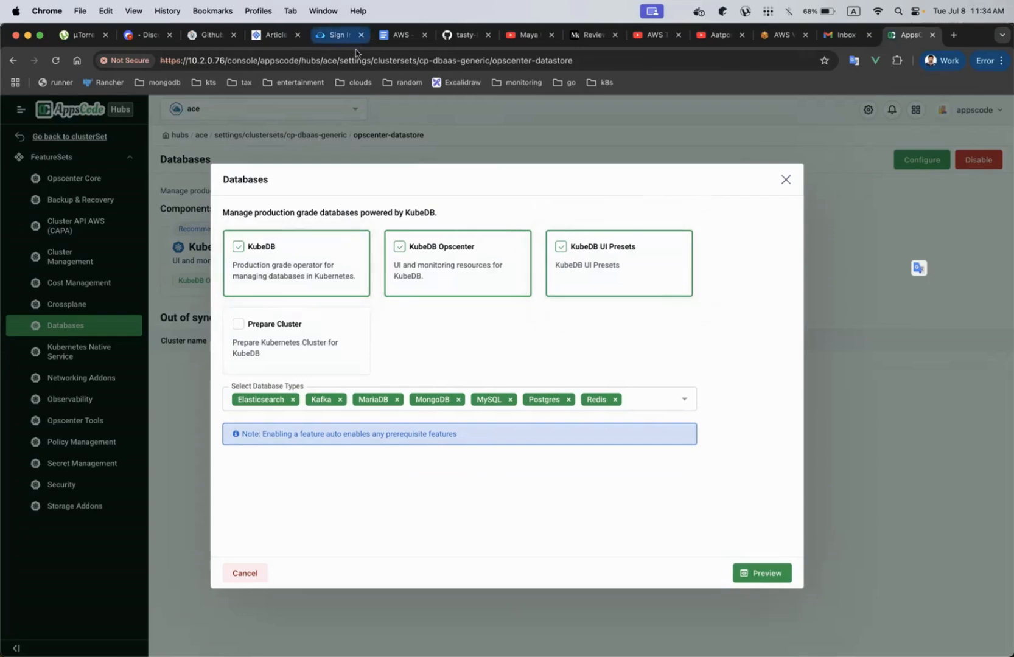
{"action": "left_click_drag", "start_coordinate": [491, 58], "coordinate": [350, 61]}
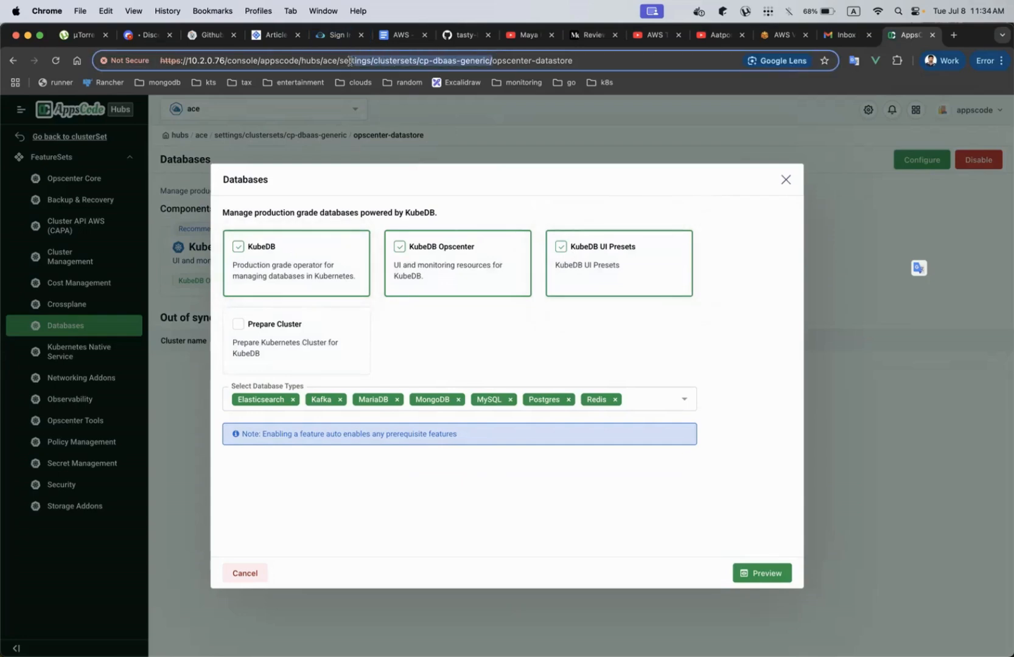
{"action": "left_click", "coordinate": [371, 59]}
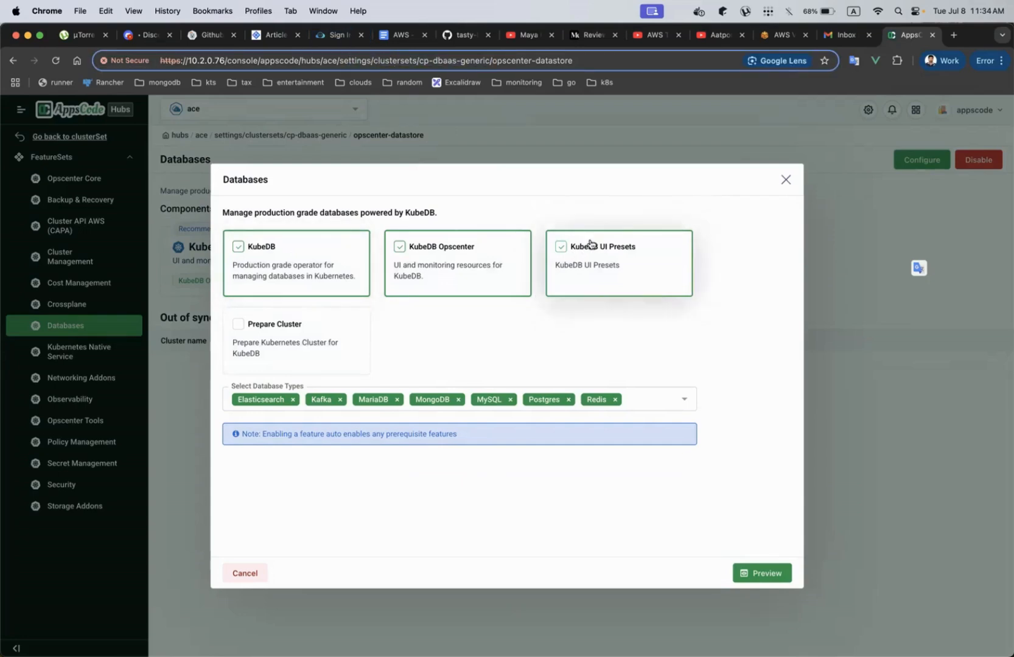
{"action": "left_click", "coordinate": [559, 247]}
{"action": "left_click", "coordinate": [763, 574]}
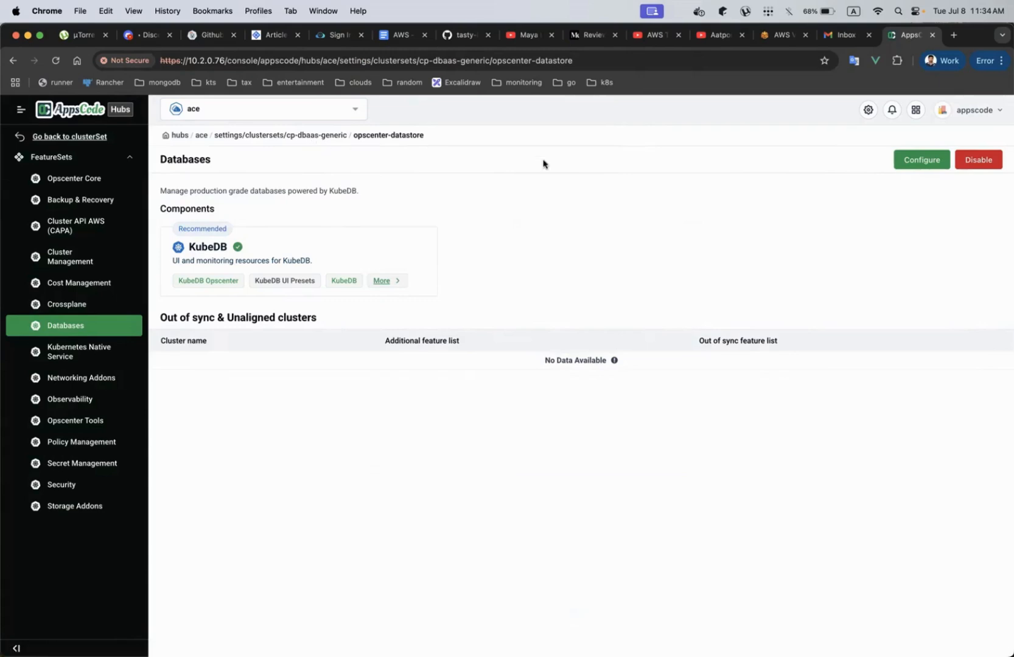
Return to the Generic DBaaS cluster set and open the console's list of regular clusters in a separate browser tab
{"action": "left_click", "coordinate": [69, 136]}
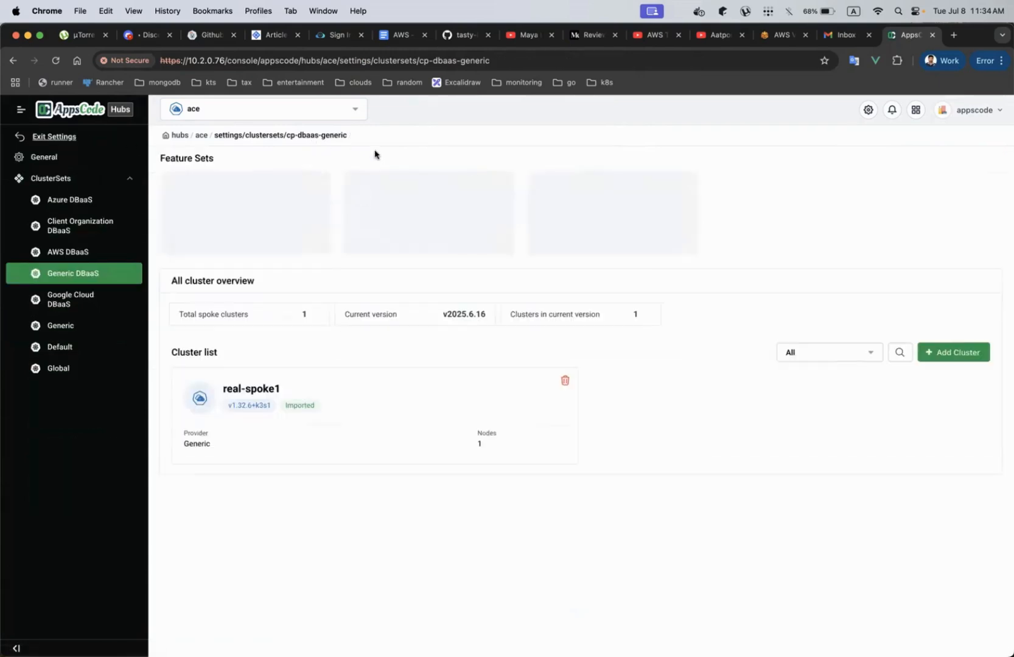
{"action": "right_click", "coordinate": [83, 109]}
{"action": "left_click", "coordinate": [128, 114]}
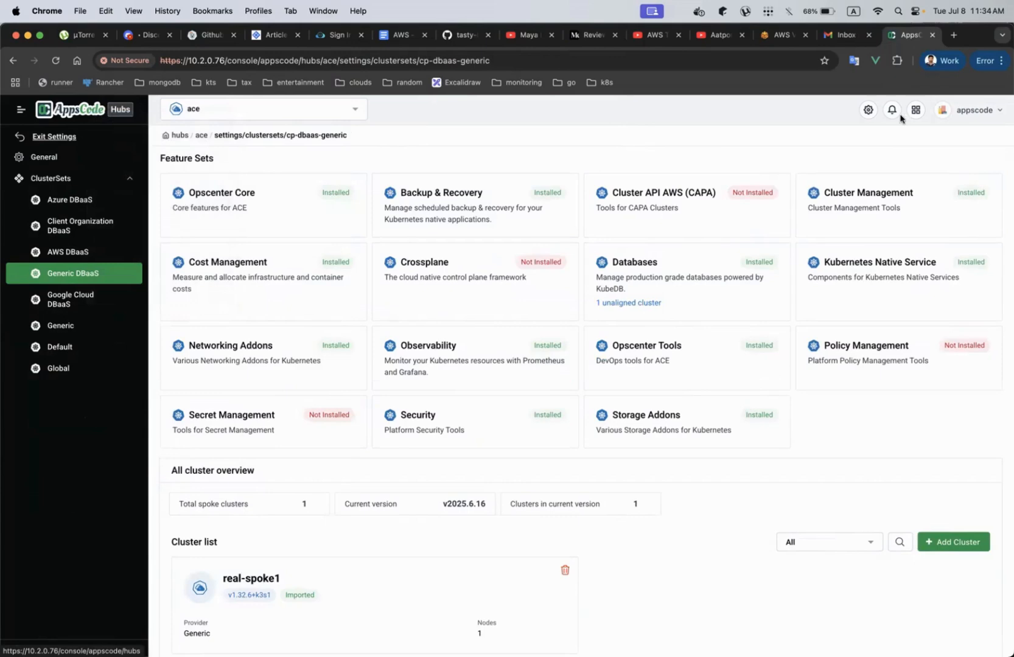
{"action": "left_click", "coordinate": [910, 36]}
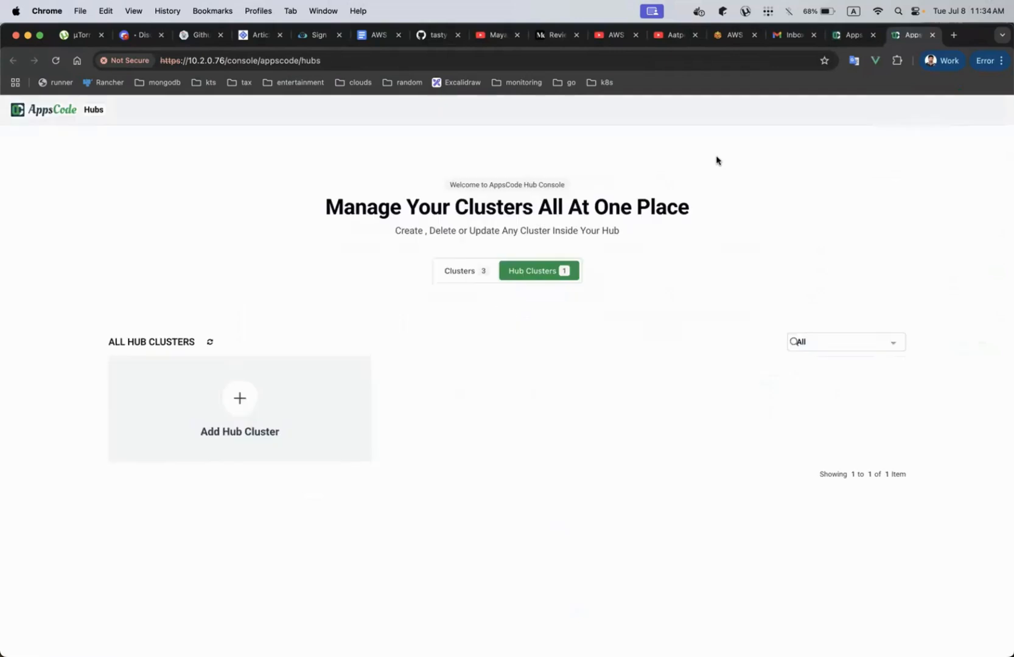
{"action": "left_click", "coordinate": [464, 272]}
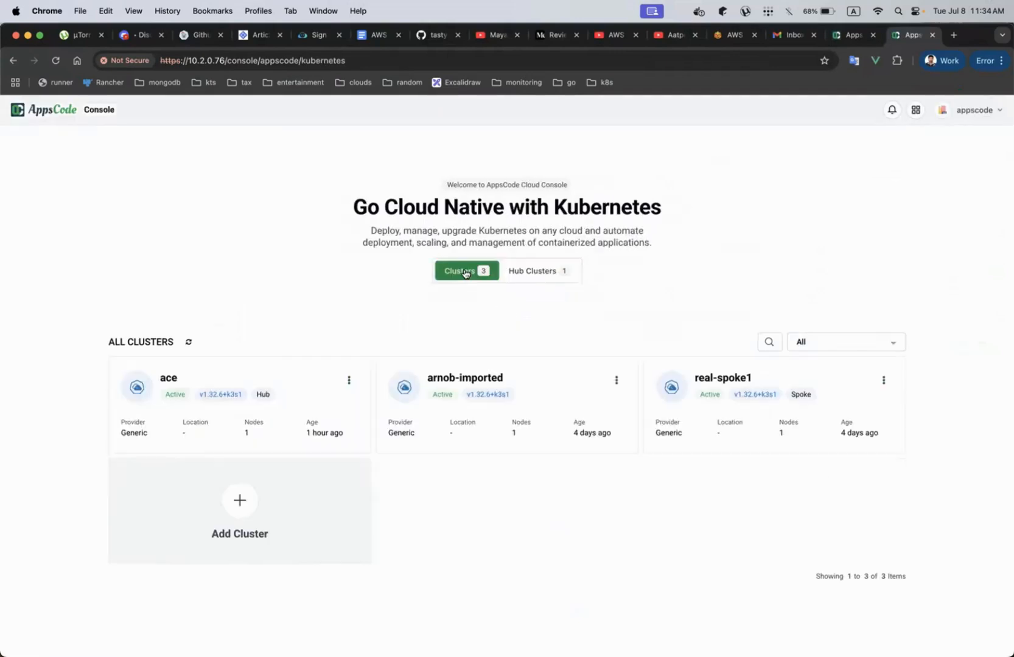
Open the Databases feature set of the real-spoke1 cluster from the console's cluster list
{"action": "left_click", "coordinate": [790, 419]}
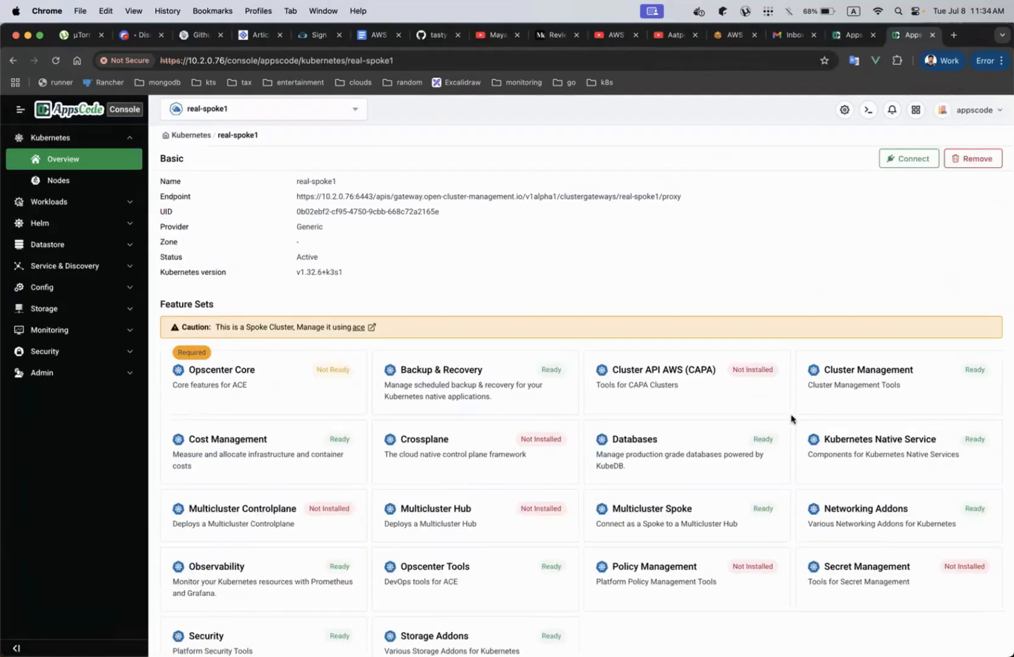
{"action": "scroll", "coordinate": [674, 405], "scroll_direction": "down", "scroll_amount": 1}
{"action": "left_click", "coordinate": [655, 400]}
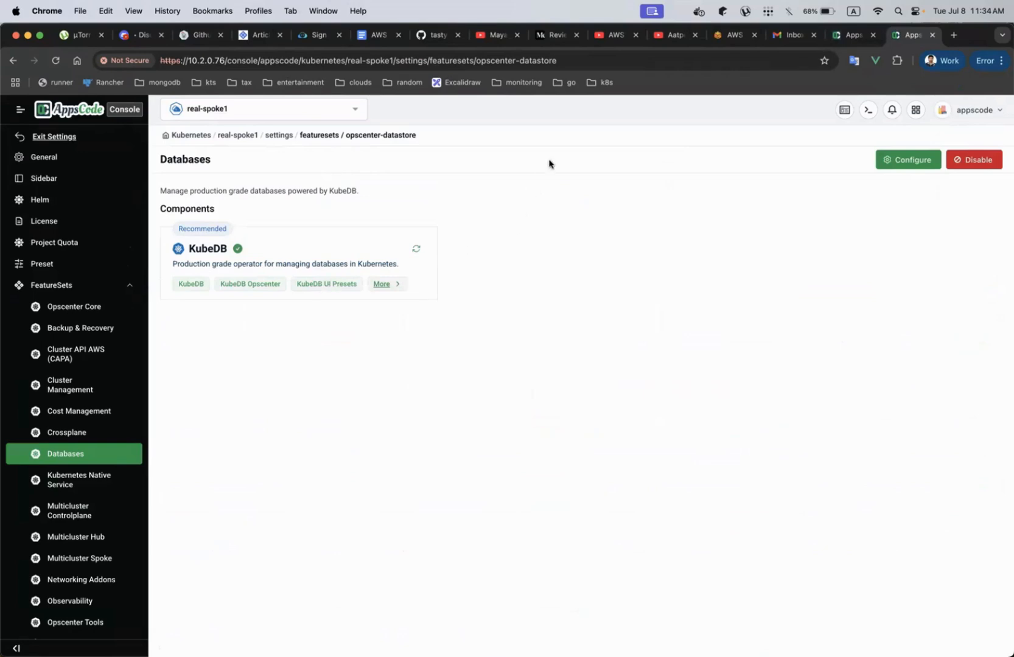
Open the Generic DBaaS cluster set's Databases feature set in the hub and examine the additional features listed for real-spoke1
{"action": "left_click", "coordinate": [863, 34]}
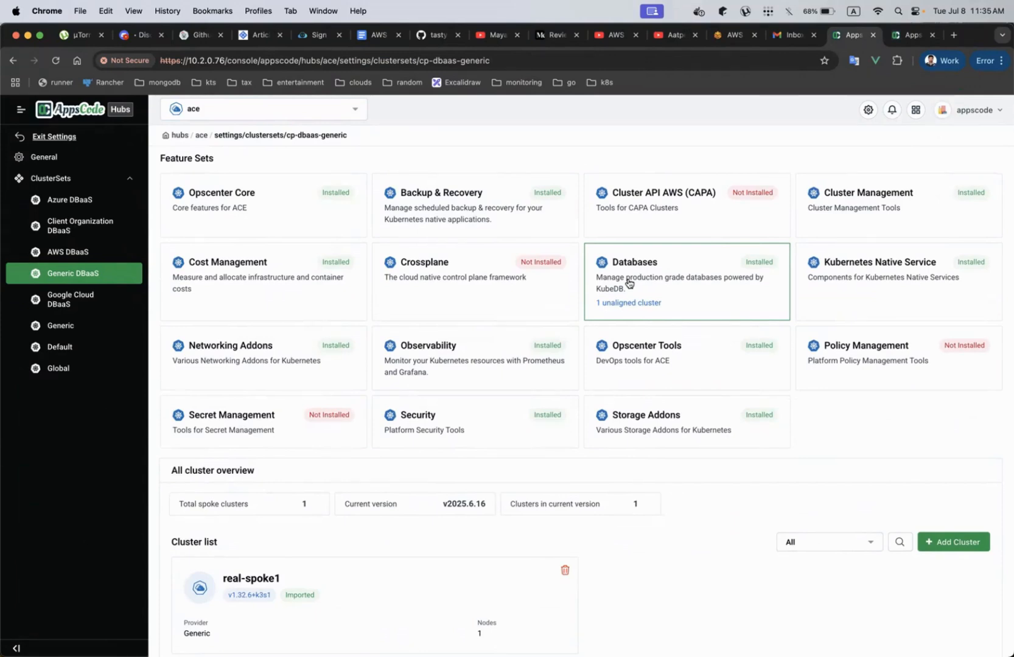
{"action": "scroll", "coordinate": [534, 413], "scroll_direction": "down", "scroll_amount": 1}
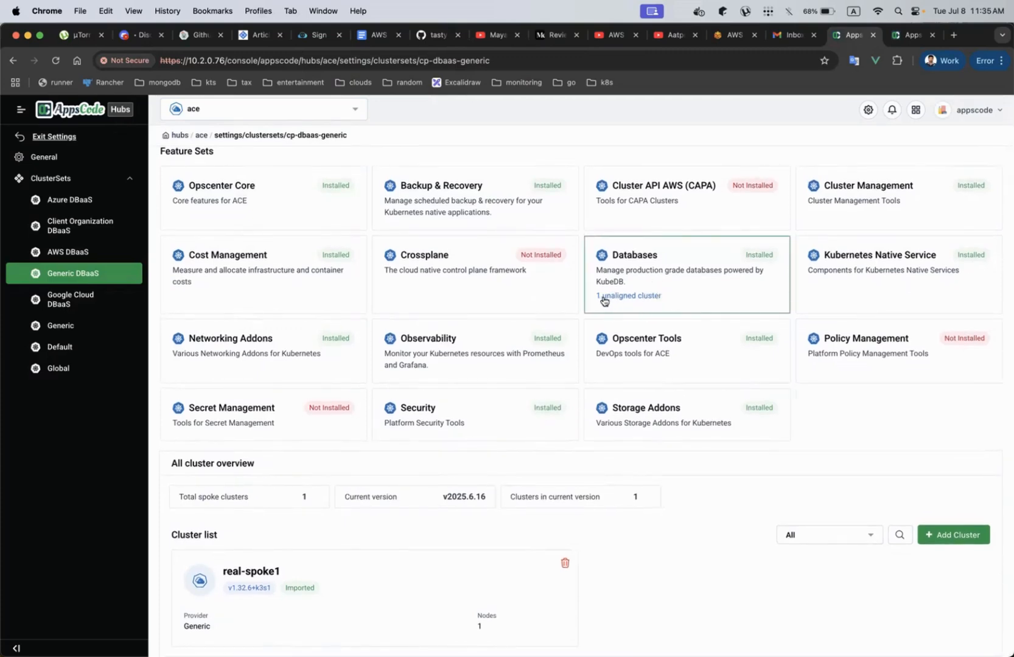
{"action": "left_click", "coordinate": [678, 274]}
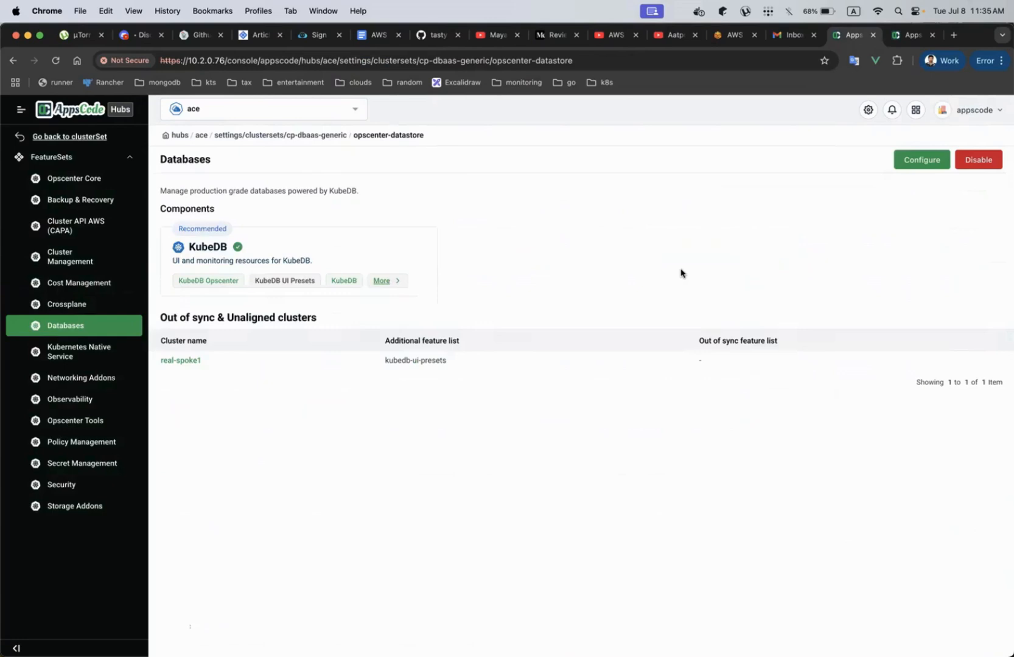
{"action": "triple_click", "coordinate": [201, 340]}
{"action": "double_click", "coordinate": [428, 340]}
{"action": "triple_click", "coordinate": [403, 360]}
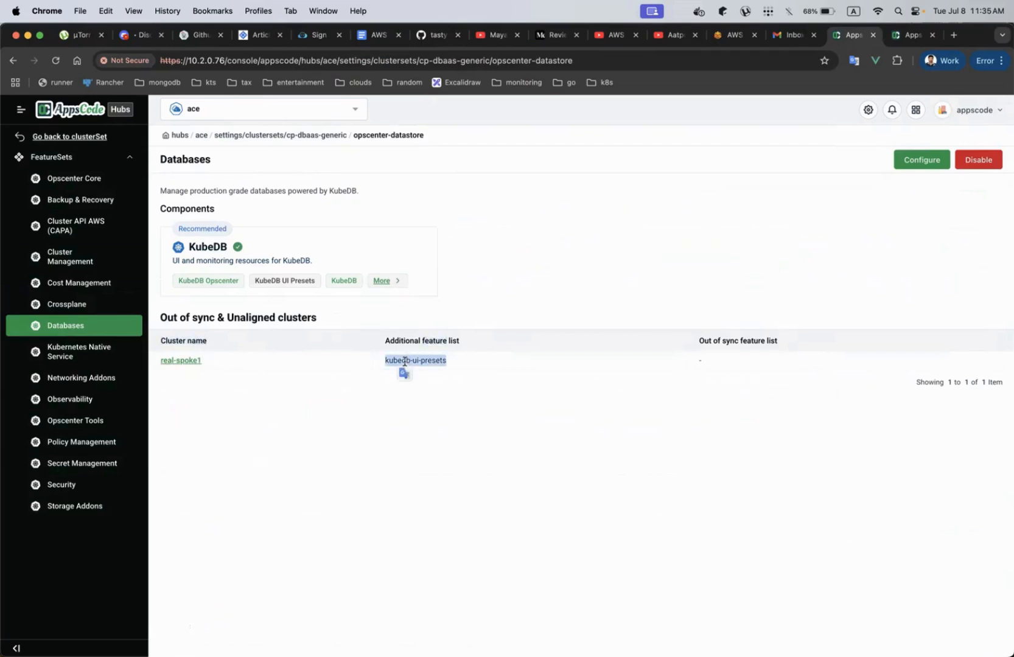
Compare real-spoke1's Databases components with the hub's out of sync and unaligned clusters list, ending back on the Generic DBaaS cluster set
{"action": "key", "text": "ctrl+Tab"}
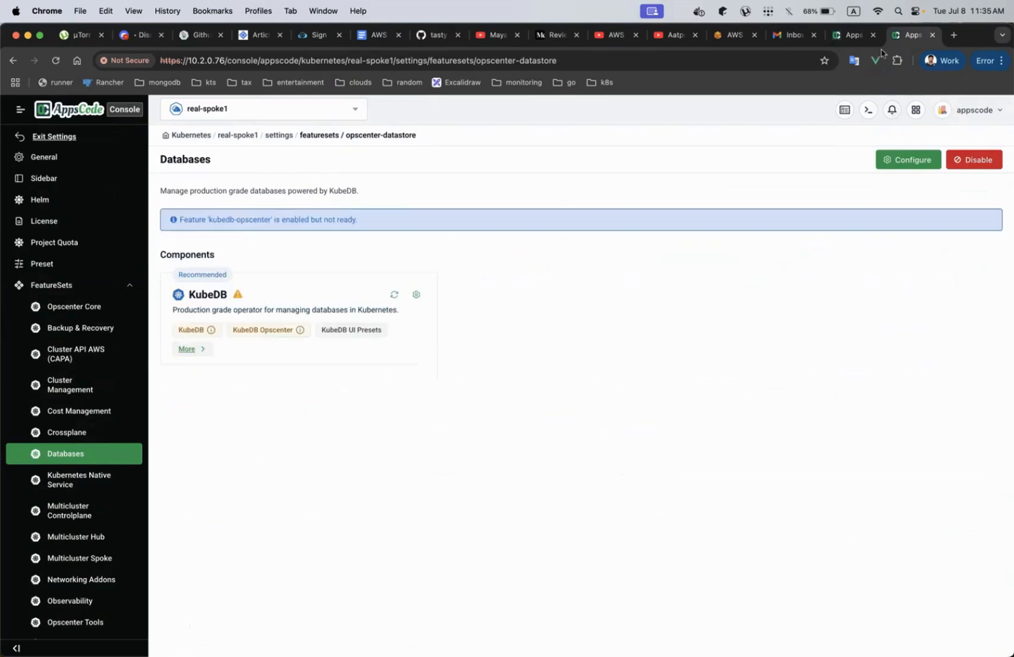
{"action": "left_click", "coordinate": [852, 34]}
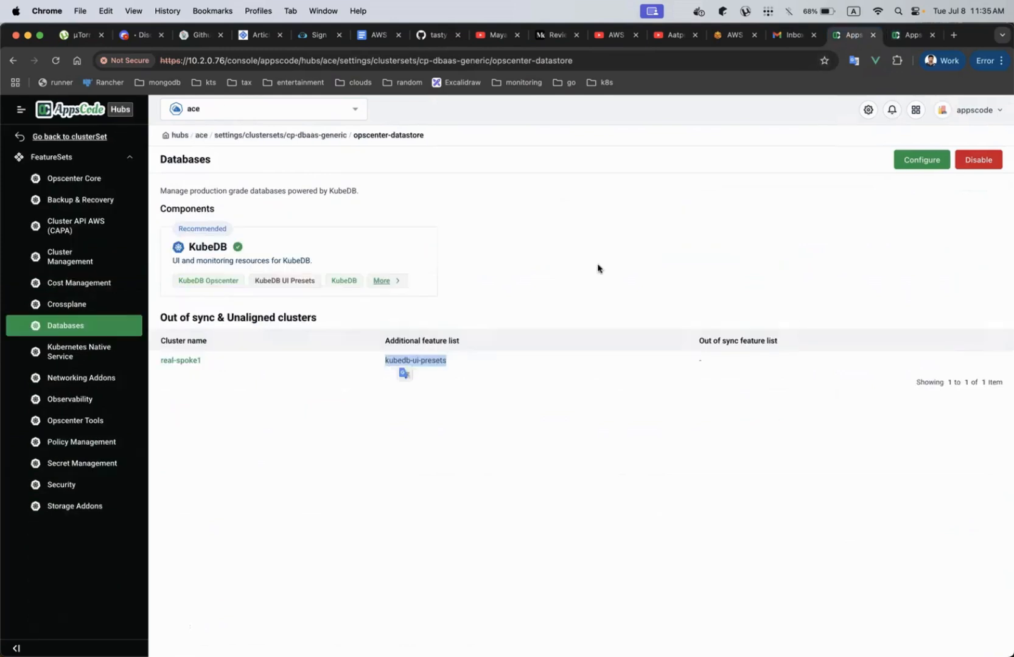
{"action": "left_click", "coordinate": [487, 372]}
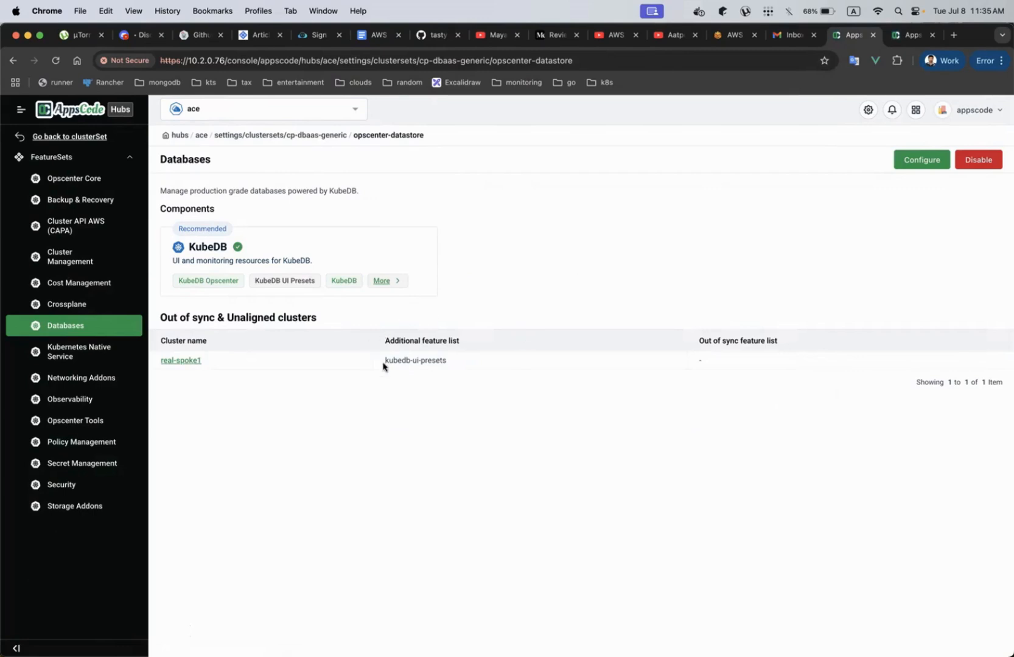
{"action": "triple_click", "coordinate": [246, 314]}
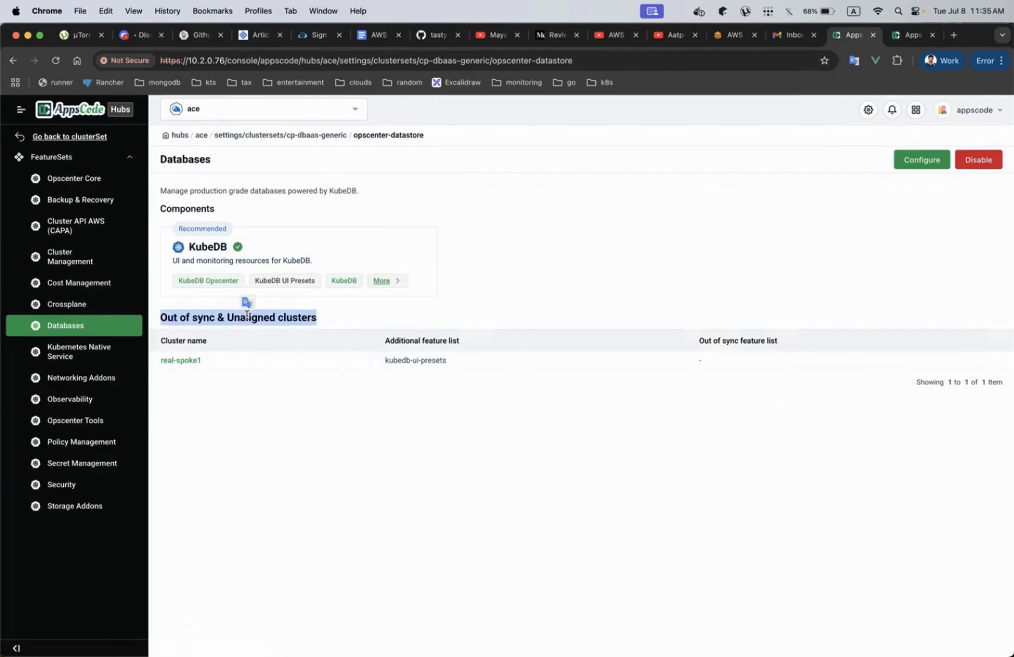
{"action": "left_click", "coordinate": [281, 317]}
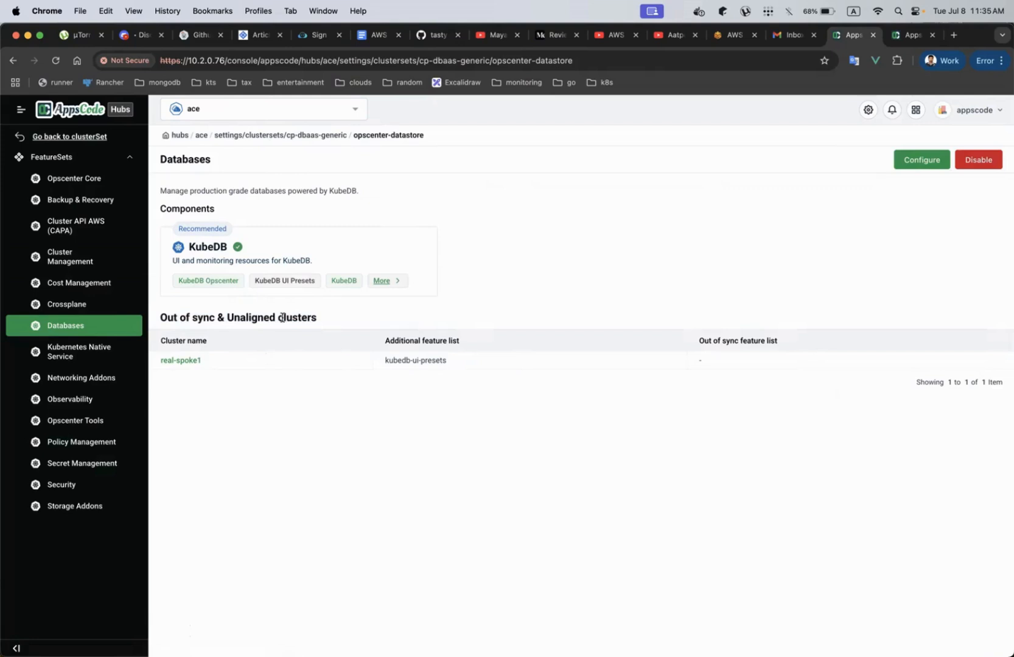
{"action": "left_click", "coordinate": [911, 35]}
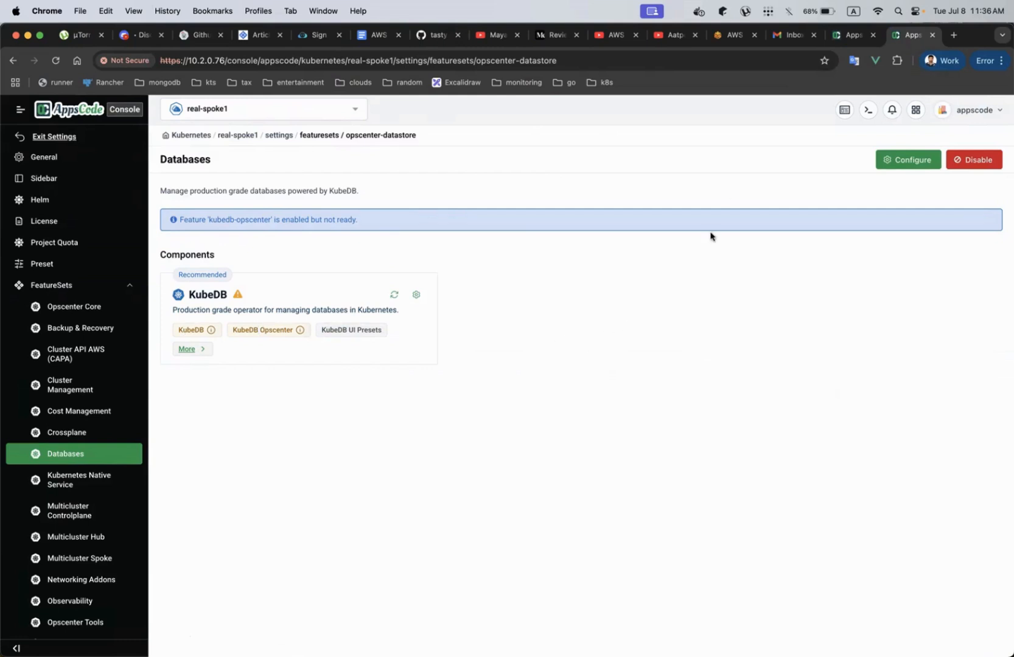
{"action": "left_click", "coordinate": [849, 35]}
{"action": "left_click", "coordinate": [87, 137]}
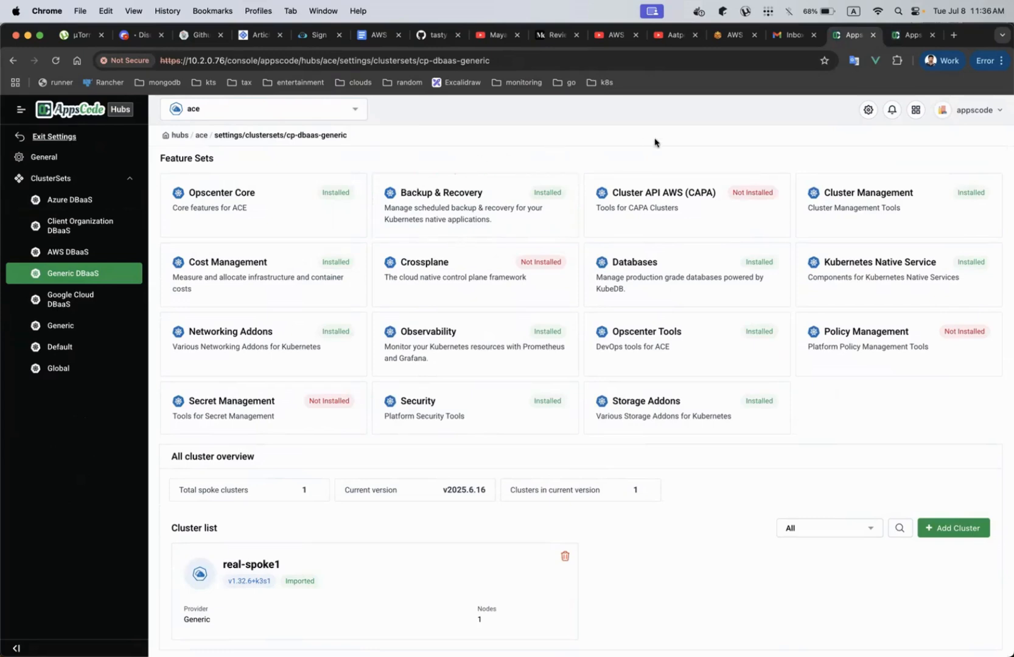
Reopen real-spoke1's Databases feature set from the console's cluster list to check its current component status
{"action": "left_click", "coordinate": [910, 36]}
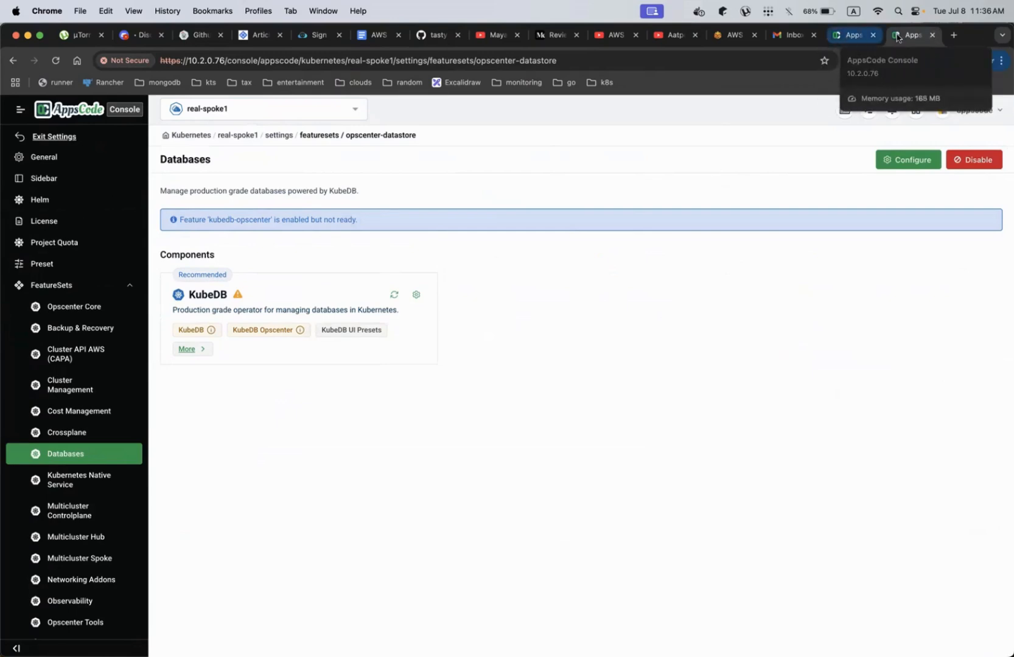
{"action": "left_click", "coordinate": [194, 134]}
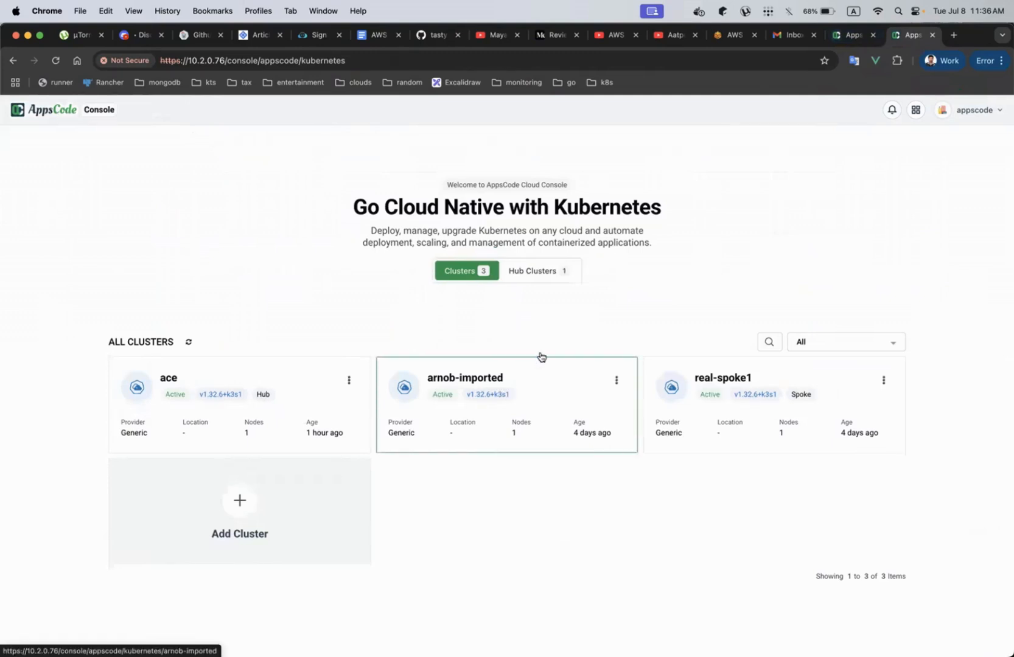
{"action": "left_click", "coordinate": [774, 407]}
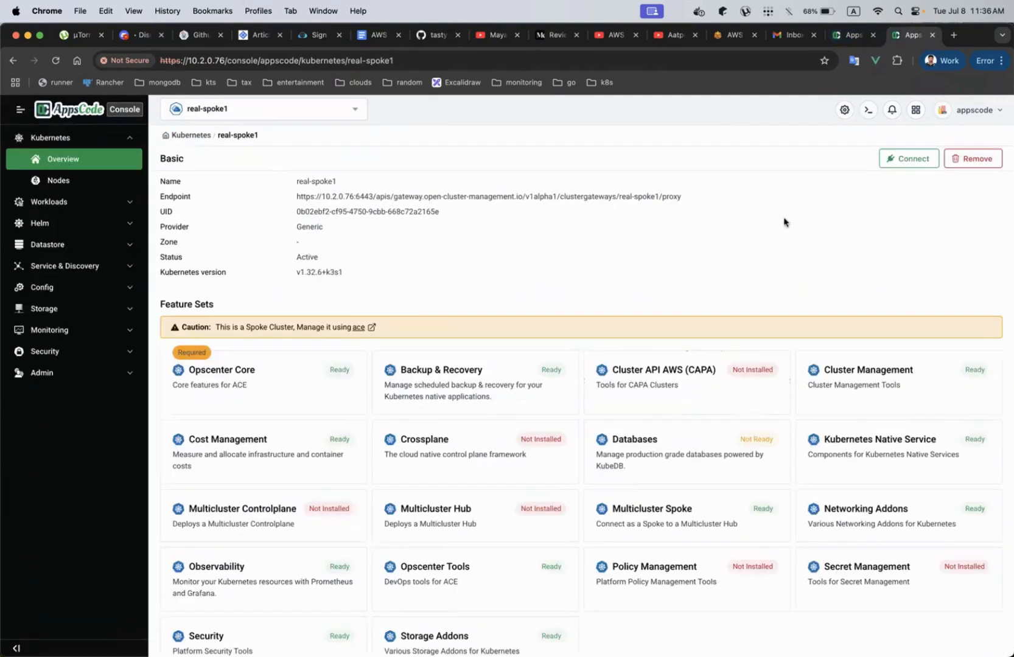
{"action": "scroll", "coordinate": [760, 255], "scroll_direction": "down", "scroll_amount": 2}
{"action": "left_click", "coordinate": [654, 392]}
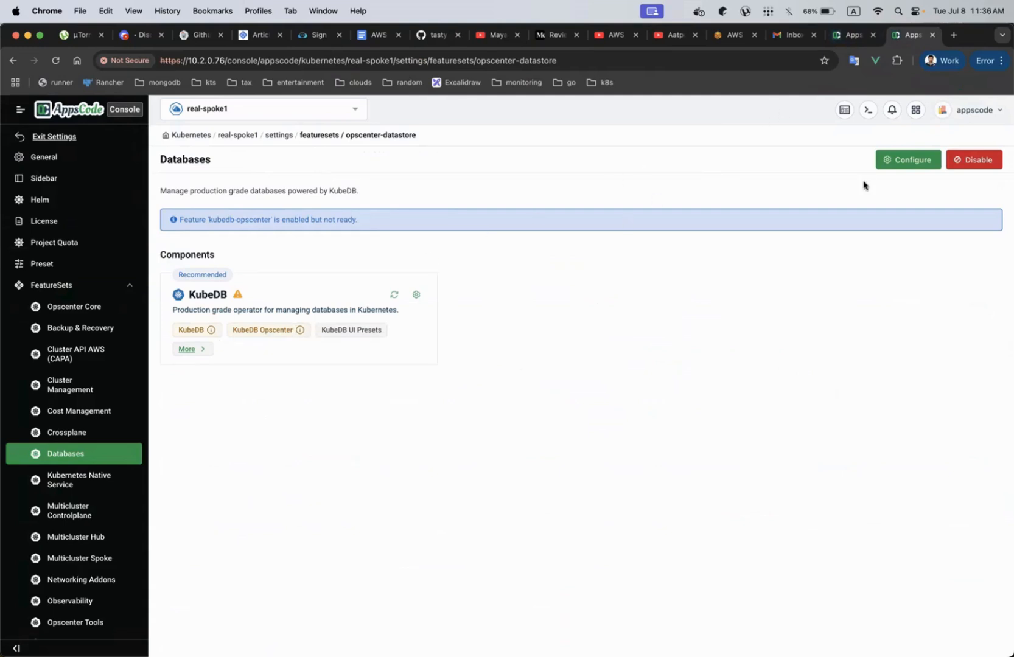
Recheck the unaligned clusters in the Generic DBaaS cluster set's Databases feature set and return to the cluster set
{"action": "left_click", "coordinate": [853, 36]}
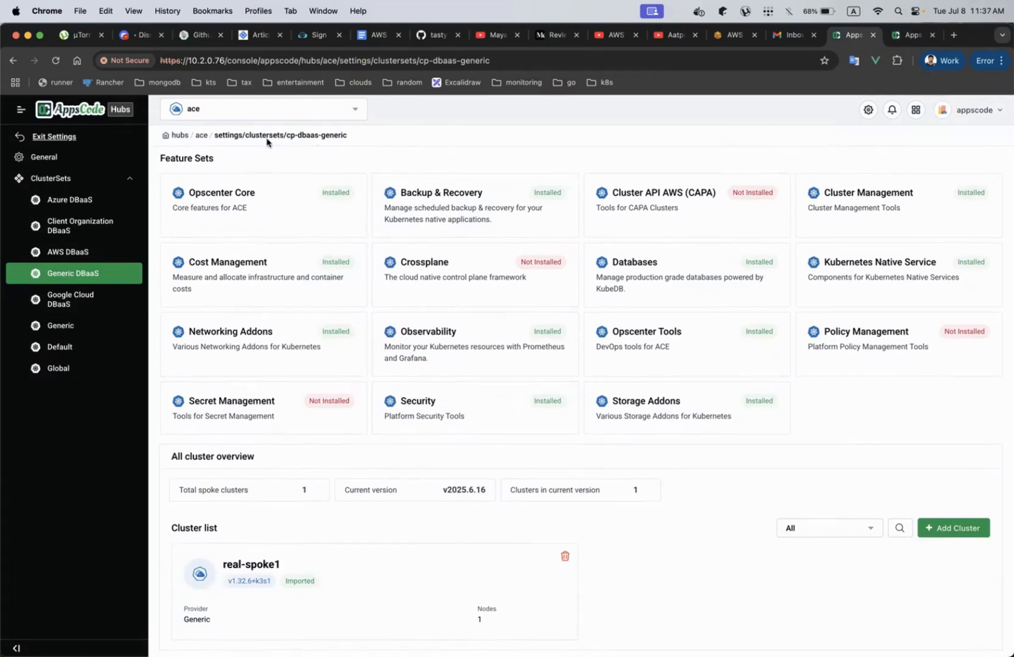
{"action": "left_click", "coordinate": [654, 275]}
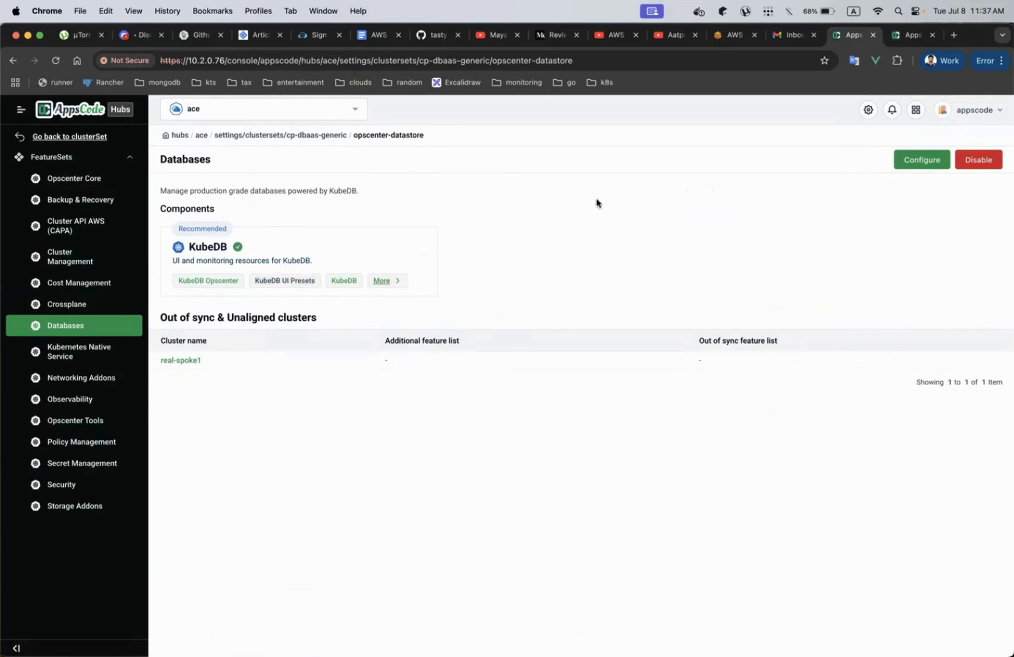
{"action": "left_click", "coordinate": [73, 137]}
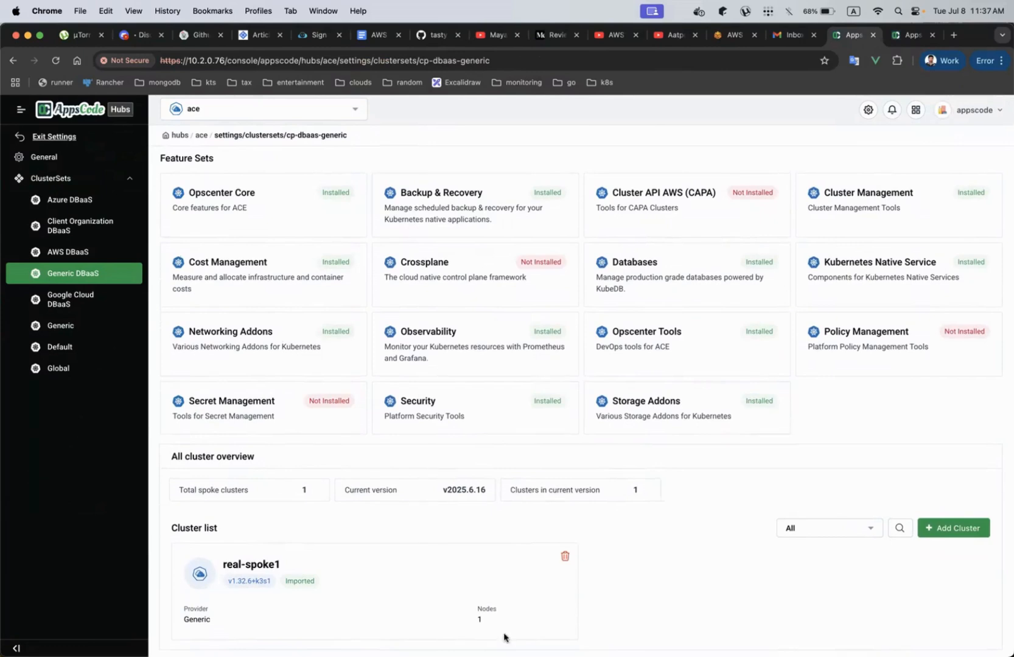
Open real-spoke1 from the Generic DBaaS cluster set and compare its hub page address with the address of its console page
{"action": "left_click", "coordinate": [347, 581]}
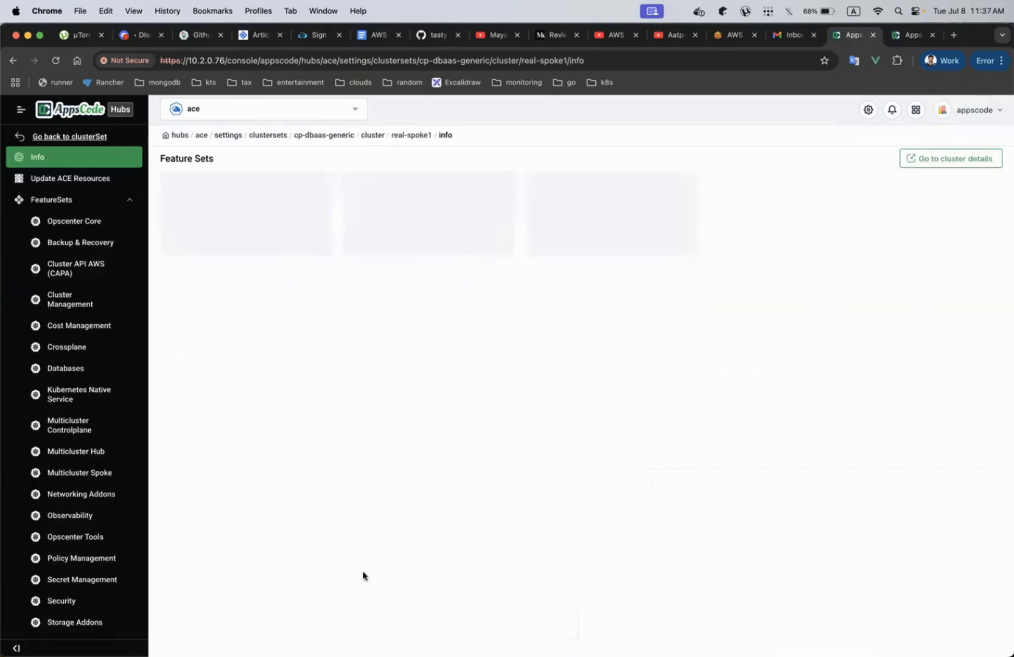
{"action": "left_click", "coordinate": [531, 62]}
{"action": "left_click_drag", "start_coordinate": [531, 61], "coordinate": [565, 57]}
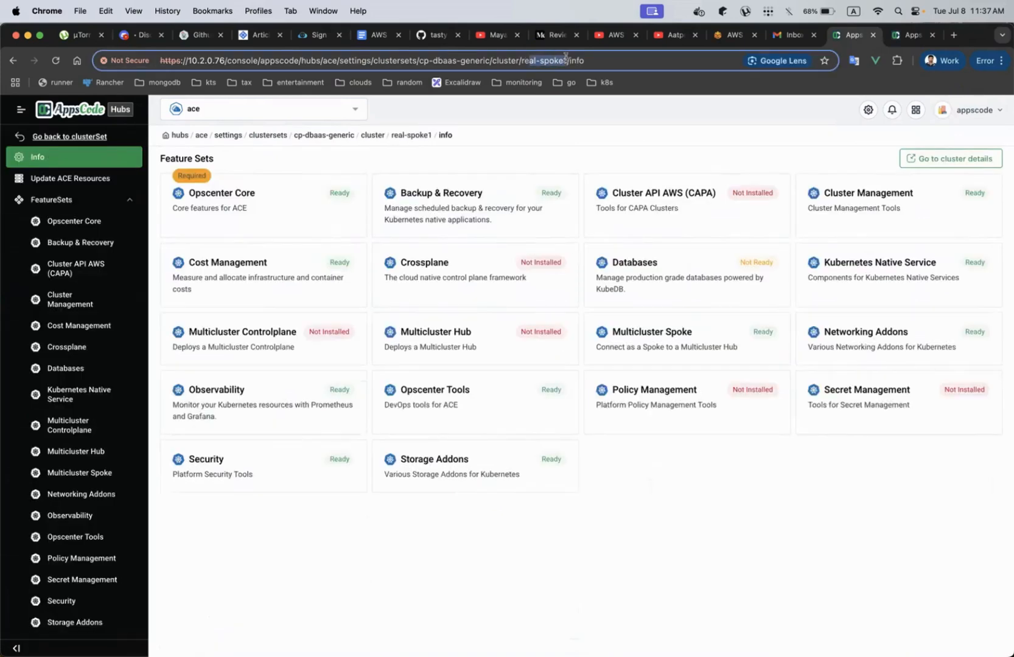
{"action": "left_click_drag", "start_coordinate": [302, 59], "coordinate": [404, 61]}
{"action": "left_click", "coordinate": [912, 36]}
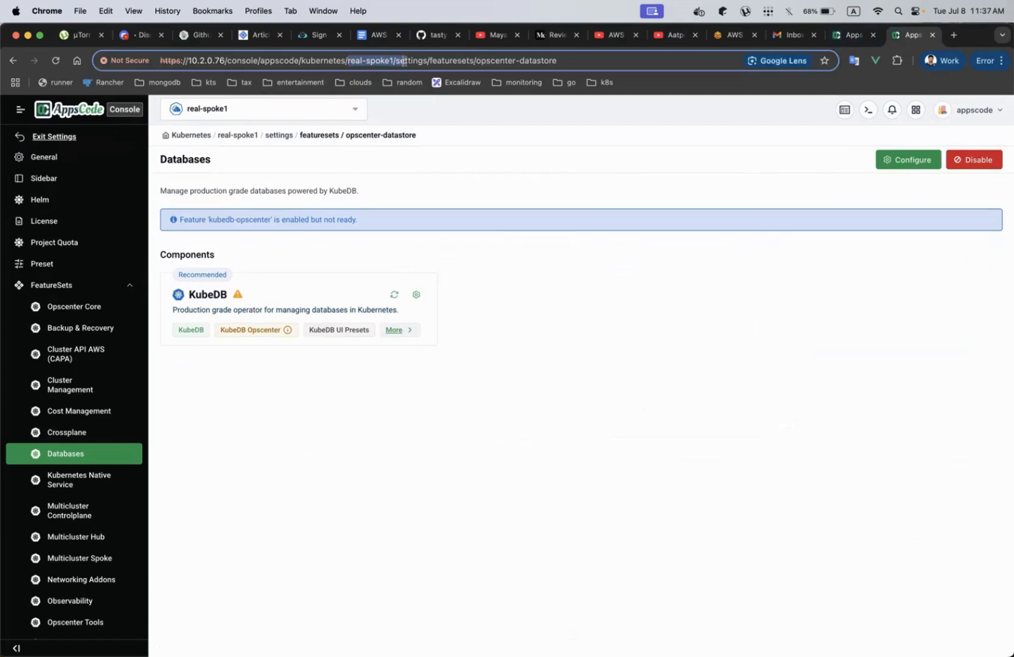
{"action": "double_click", "coordinate": [247, 59]}
{"action": "left_click", "coordinate": [665, 132]}
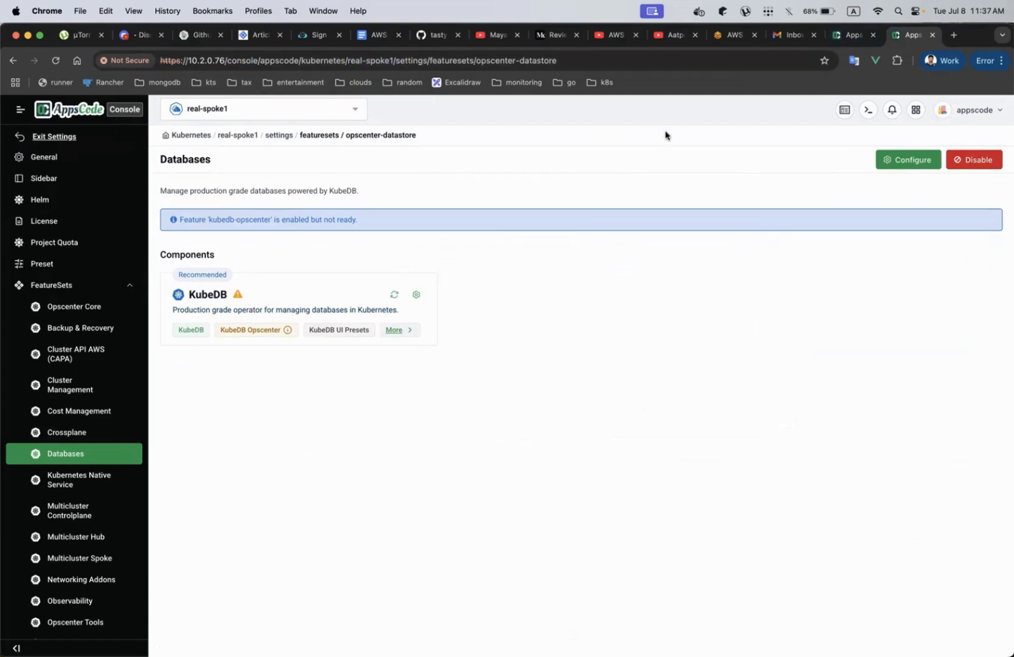
{"action": "left_click", "coordinate": [845, 34]}
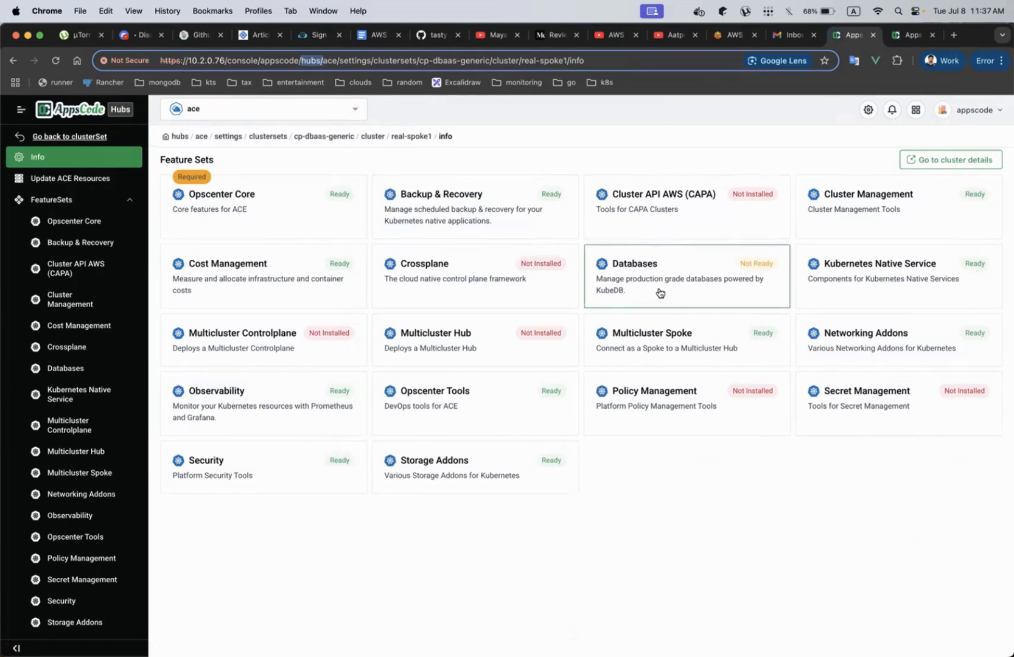
{"action": "left_click", "coordinate": [665, 135]}
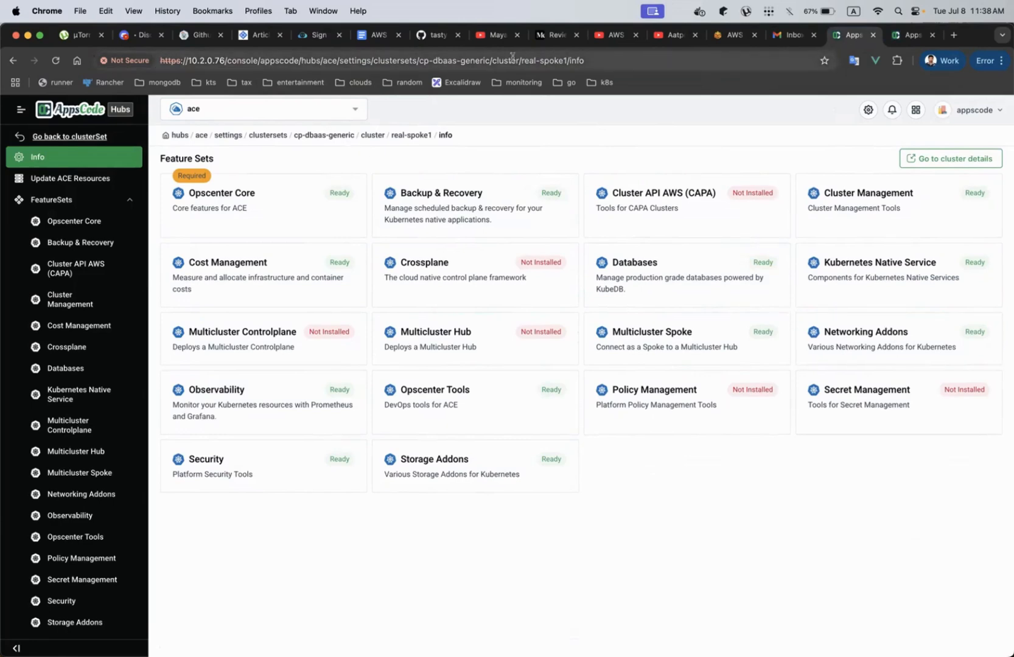
Highlight the cluster set and real-spoke1 parts of the hub page address, and go back to the Generic DBaaS cluster set
{"action": "left_click_drag", "start_coordinate": [581, 65], "coordinate": [434, 61]}
{"action": "left_click", "coordinate": [615, 160]}
{"action": "left_click", "coordinate": [491, 61]}
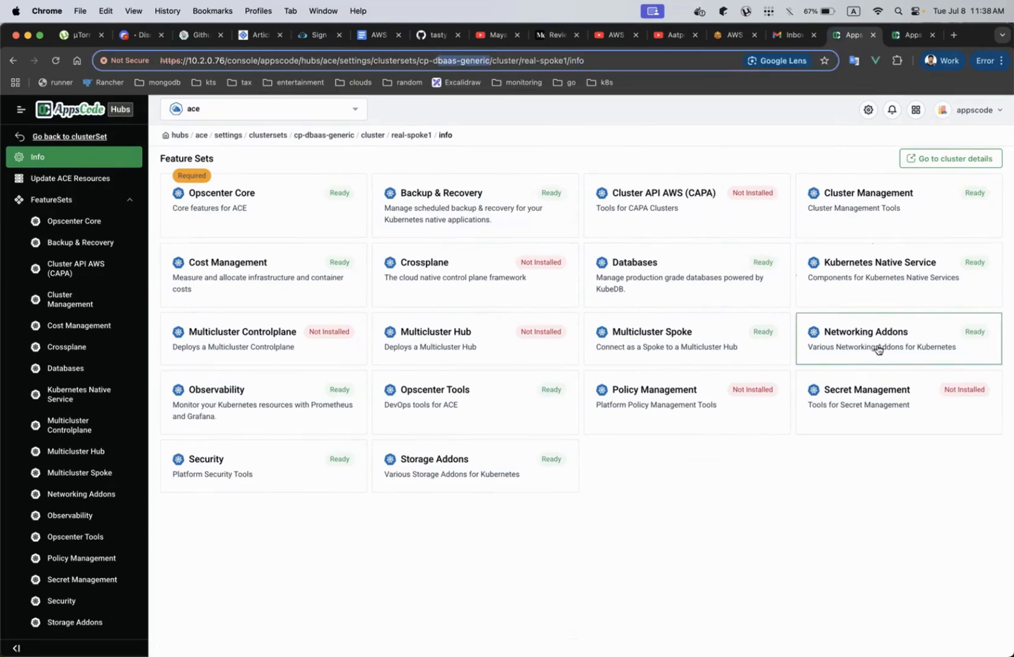
{"action": "left_click", "coordinate": [756, 136]}
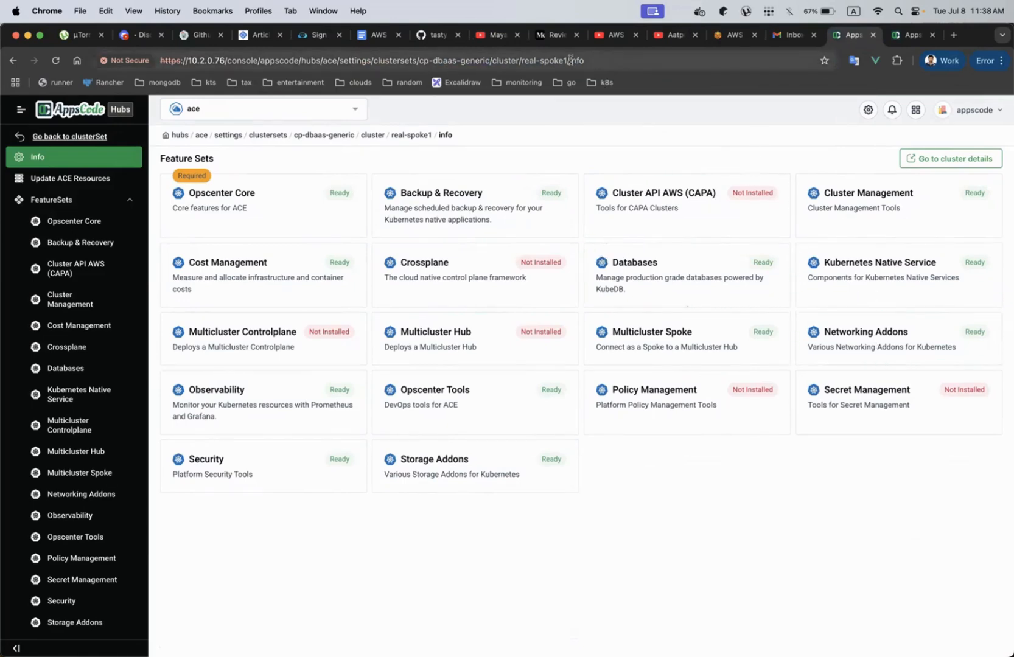
{"action": "left_click_drag", "start_coordinate": [570, 60], "coordinate": [521, 61]}
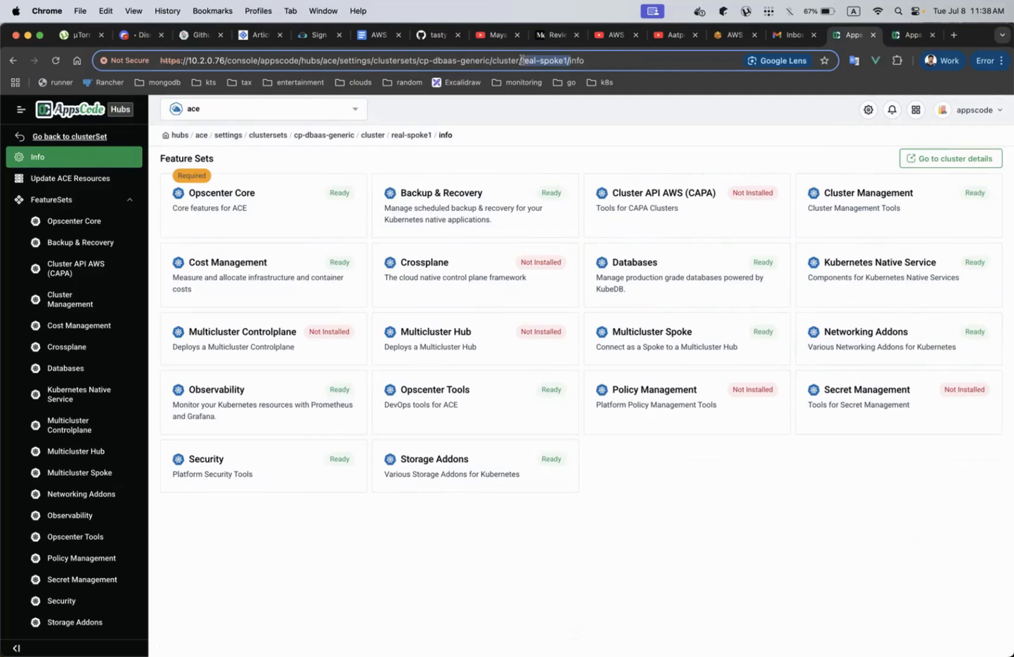
{"action": "left_click", "coordinate": [621, 135]}
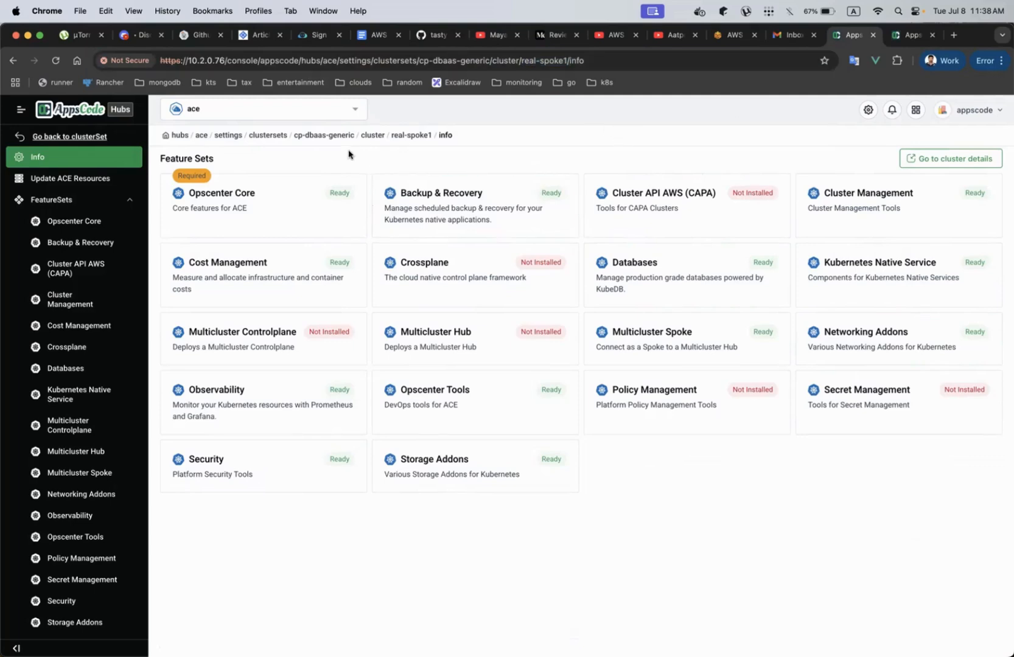
{"action": "left_click", "coordinate": [58, 137]}
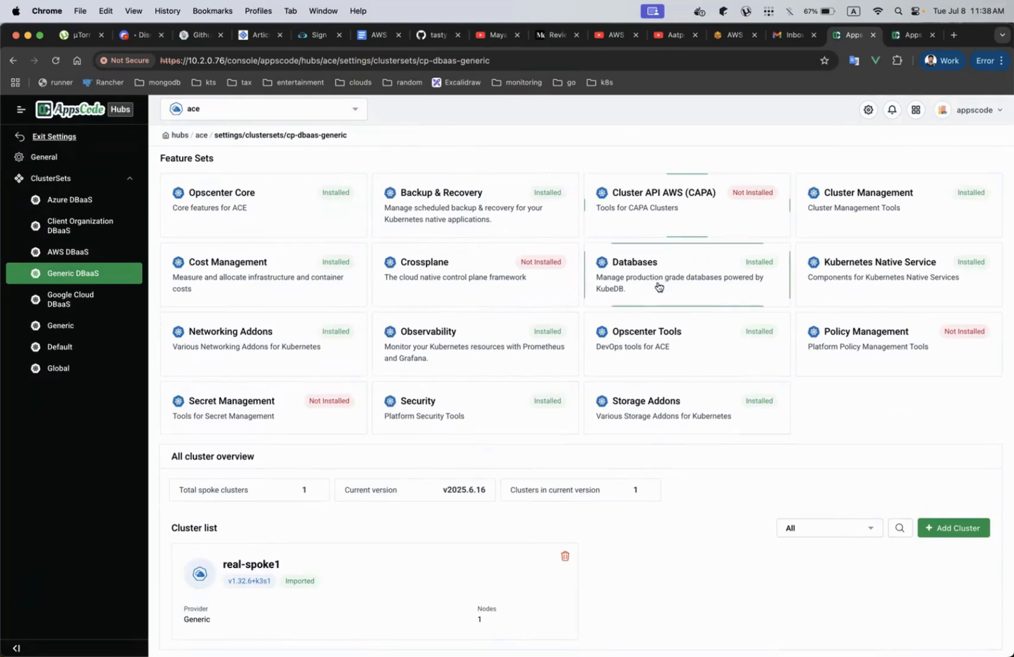
Start configuring real-spoke1's Databases feature set in the console, read the spoke cluster notice, and choose to manage it here anyway
{"action": "left_click", "coordinate": [900, 34]}
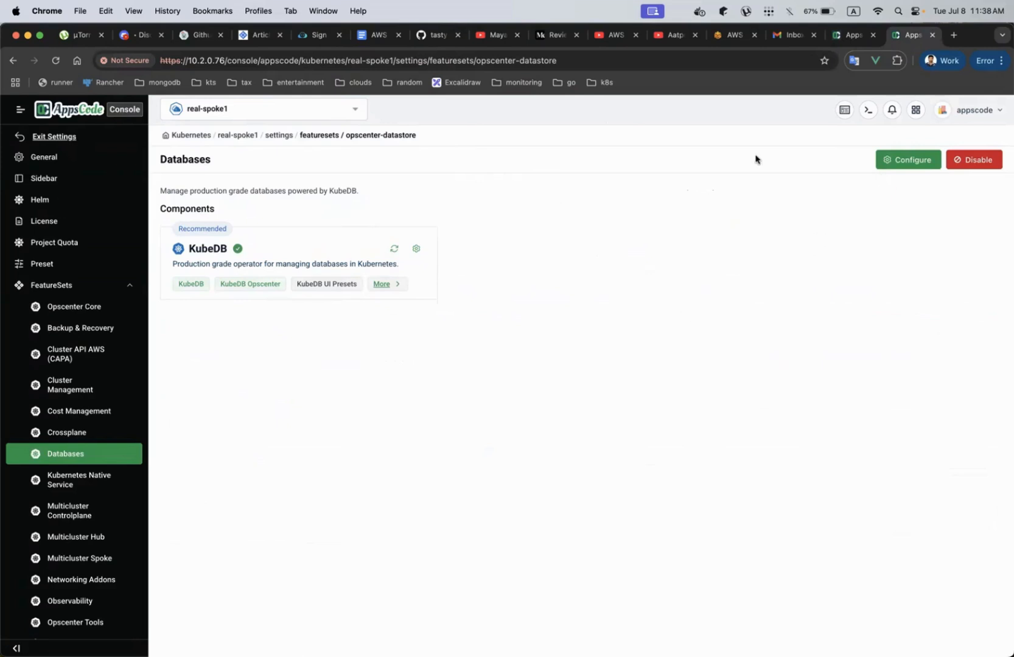
{"action": "double_click", "coordinate": [317, 283]}
{"action": "left_click", "coordinate": [583, 304]}
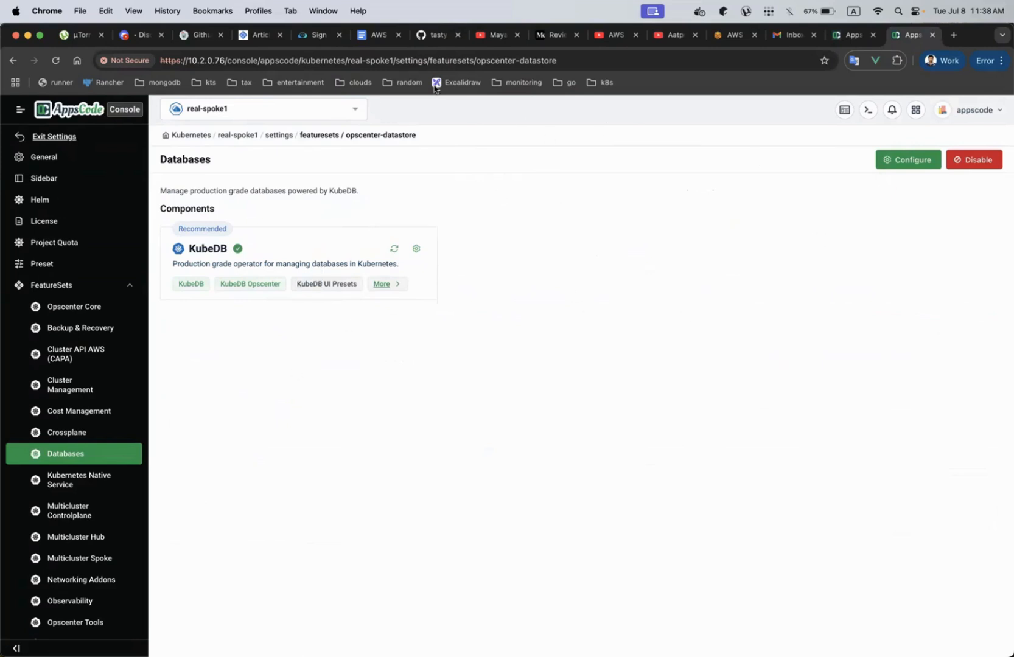
{"action": "left_click", "coordinate": [906, 163]}
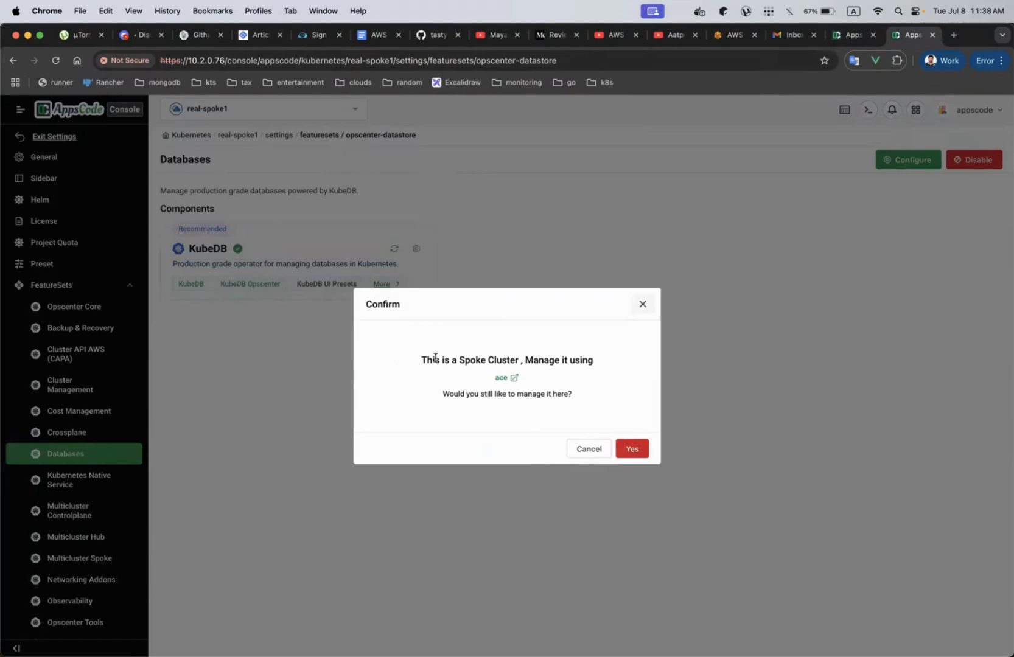
{"action": "left_click_drag", "start_coordinate": [435, 358], "coordinate": [554, 378]}
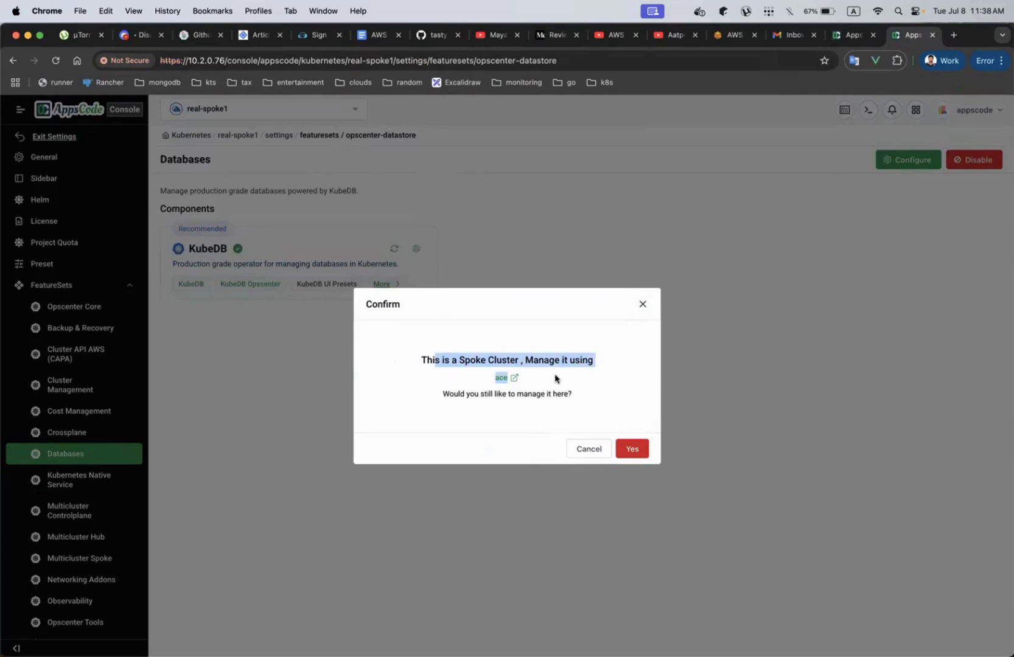
{"action": "left_click", "coordinate": [555, 364]}
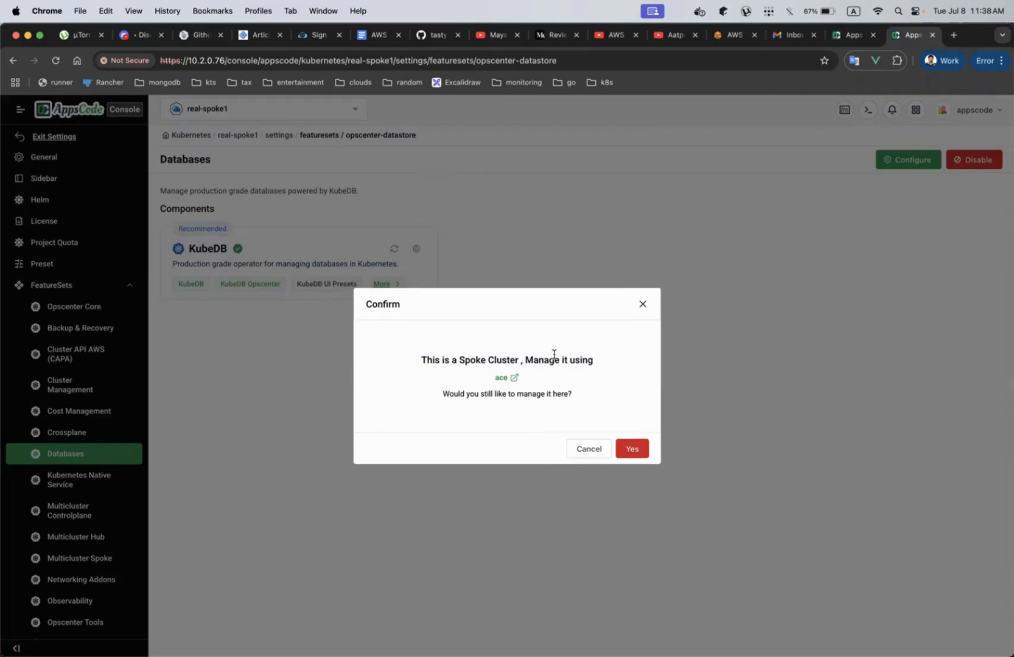
{"action": "triple_click", "coordinate": [510, 396]}
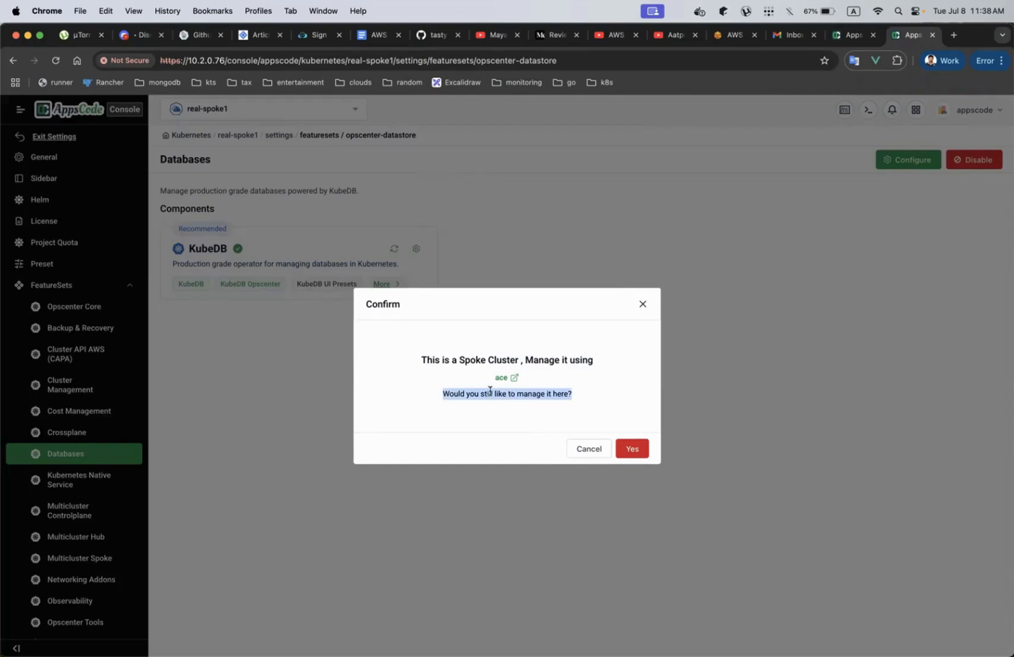
{"action": "left_click", "coordinate": [490, 392]}
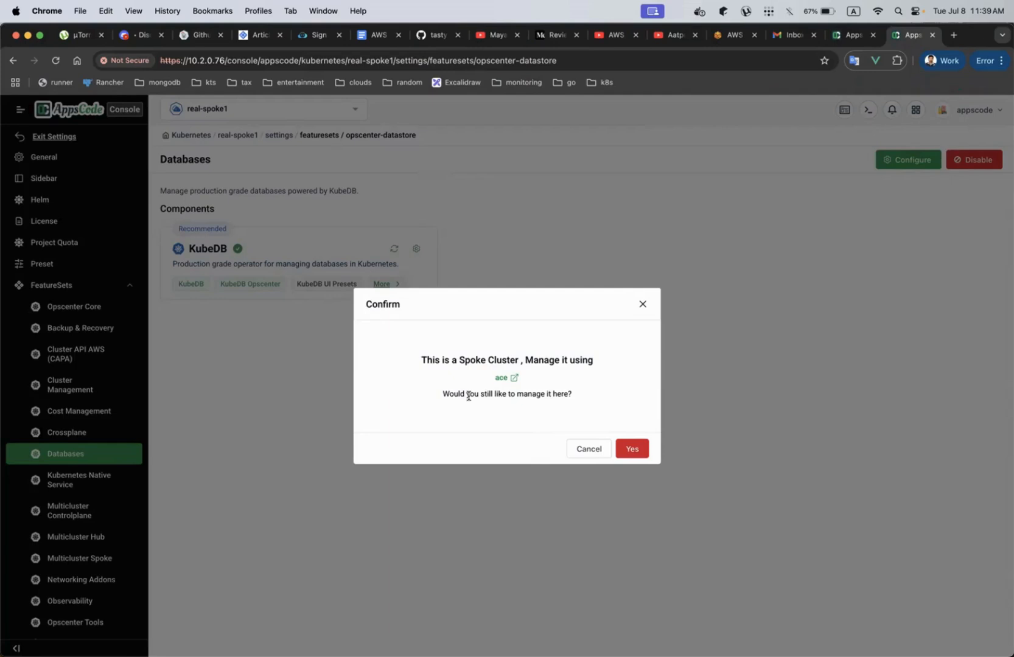
{"action": "left_click", "coordinate": [628, 449]}
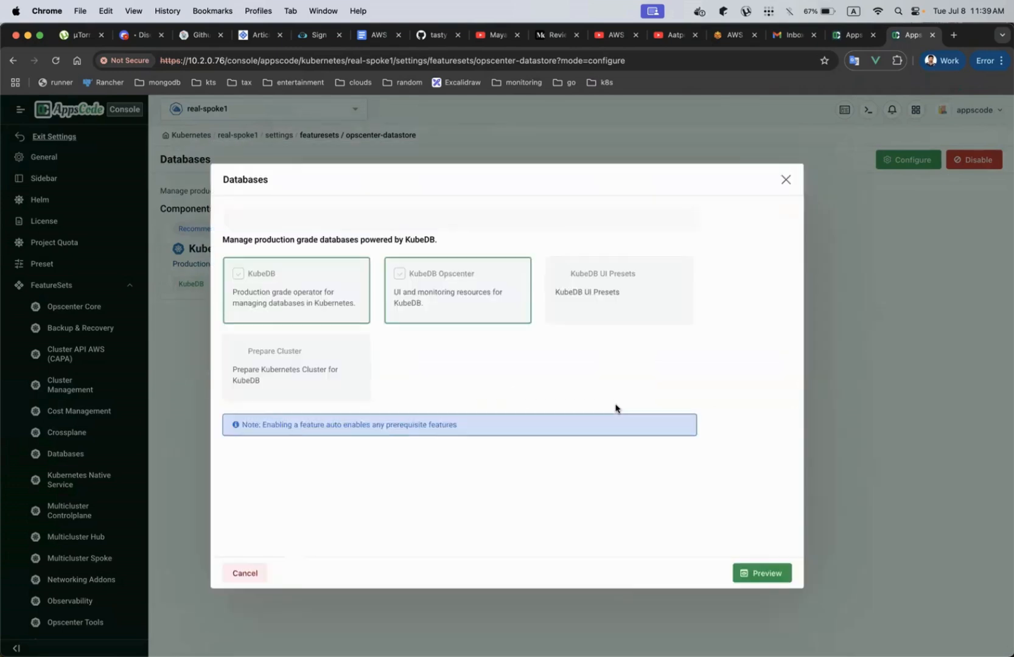
Enable KubeDB UI Presets in real-spoke1's Databases configuration and look through the selectable database types without changing them
{"action": "left_click", "coordinate": [589, 247]}
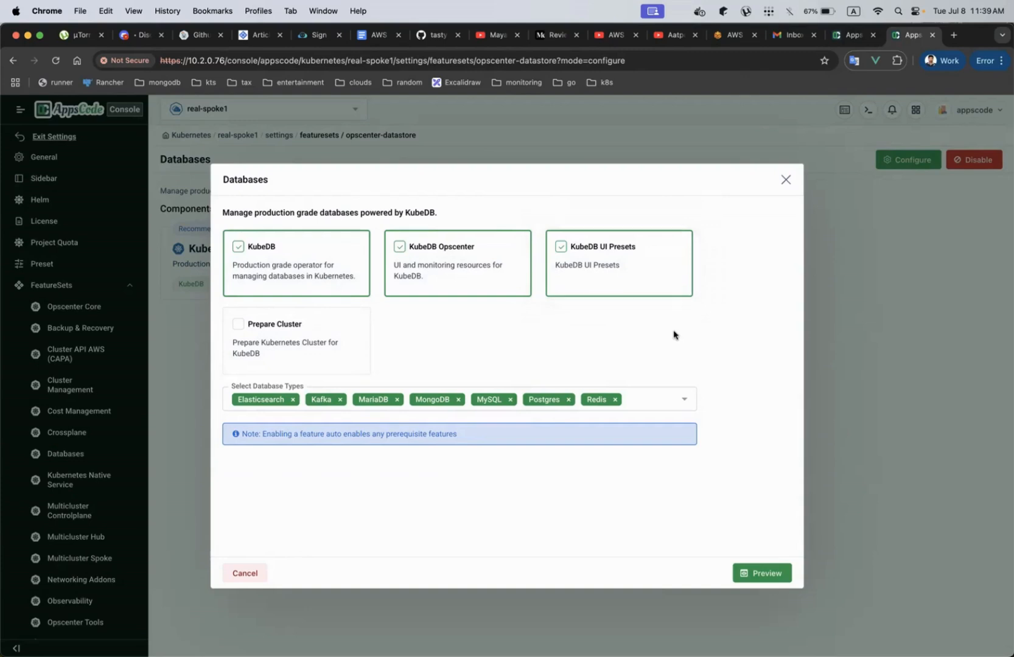
{"action": "left_click", "coordinate": [656, 399]}
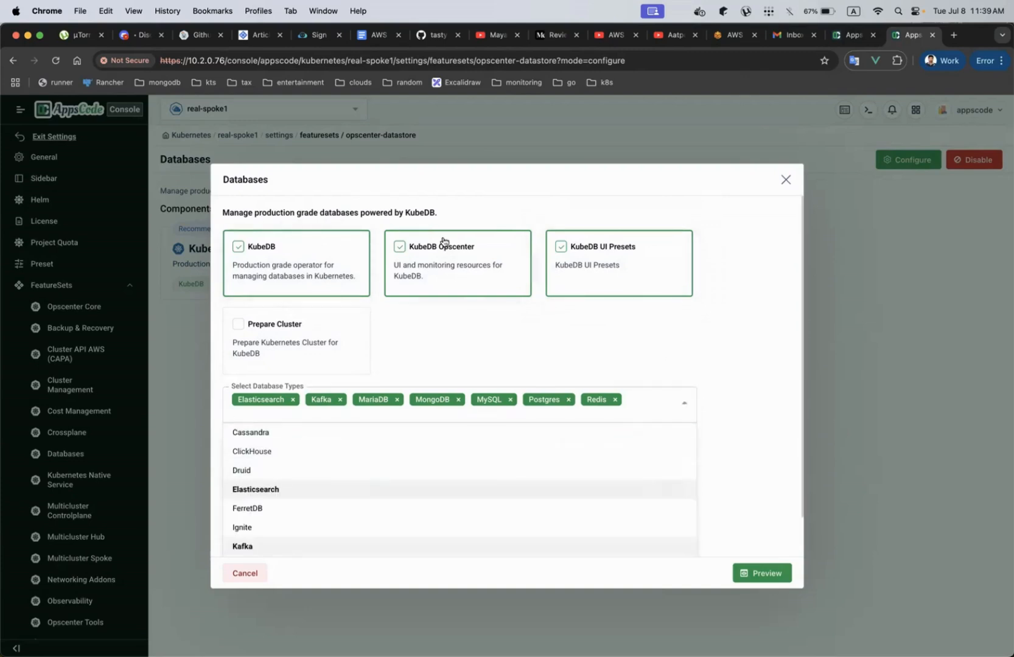
{"action": "left_click", "coordinate": [486, 194]}
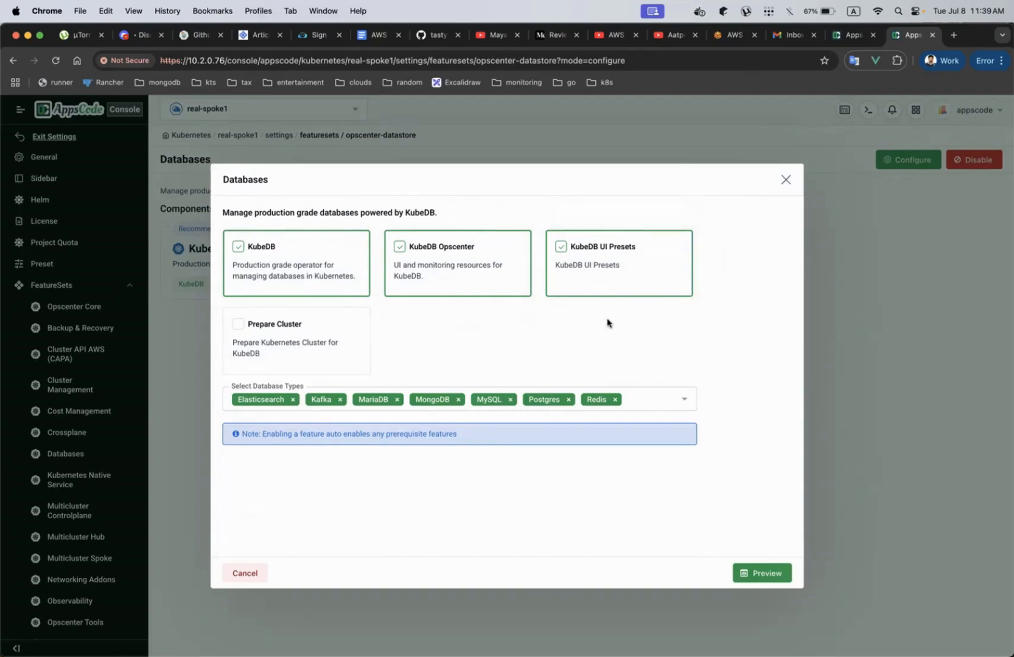
Compare the KubeDB components of the Generic DBaaS cluster set's Databases feature set with the selection in real-spoke1's configuration
{"action": "left_click", "coordinate": [868, 35]}
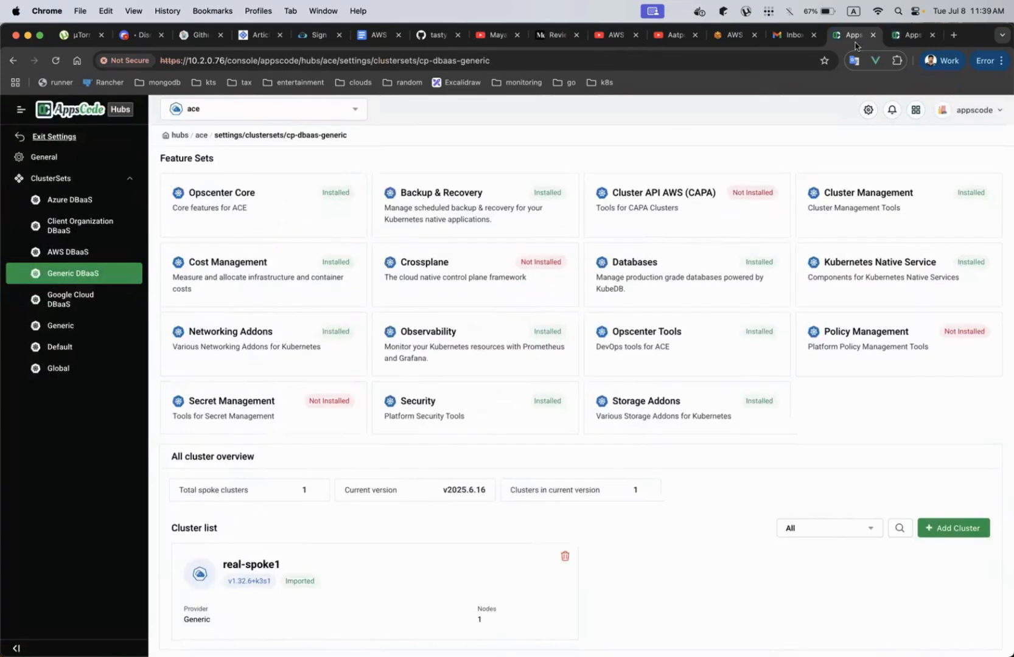
{"action": "left_click", "coordinate": [633, 241]}
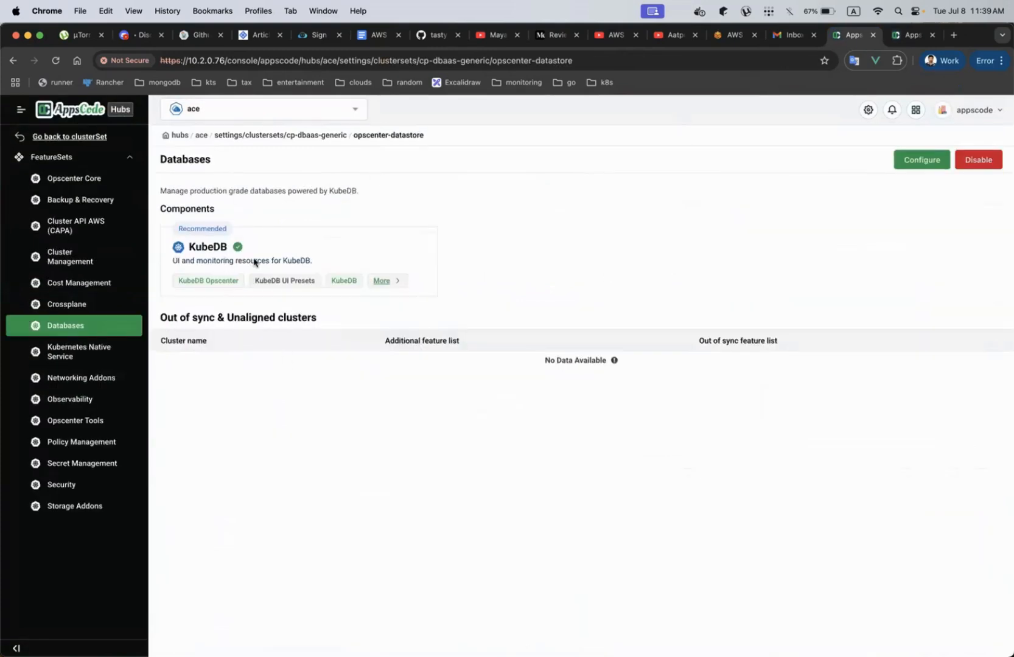
{"action": "left_click", "coordinate": [909, 35]}
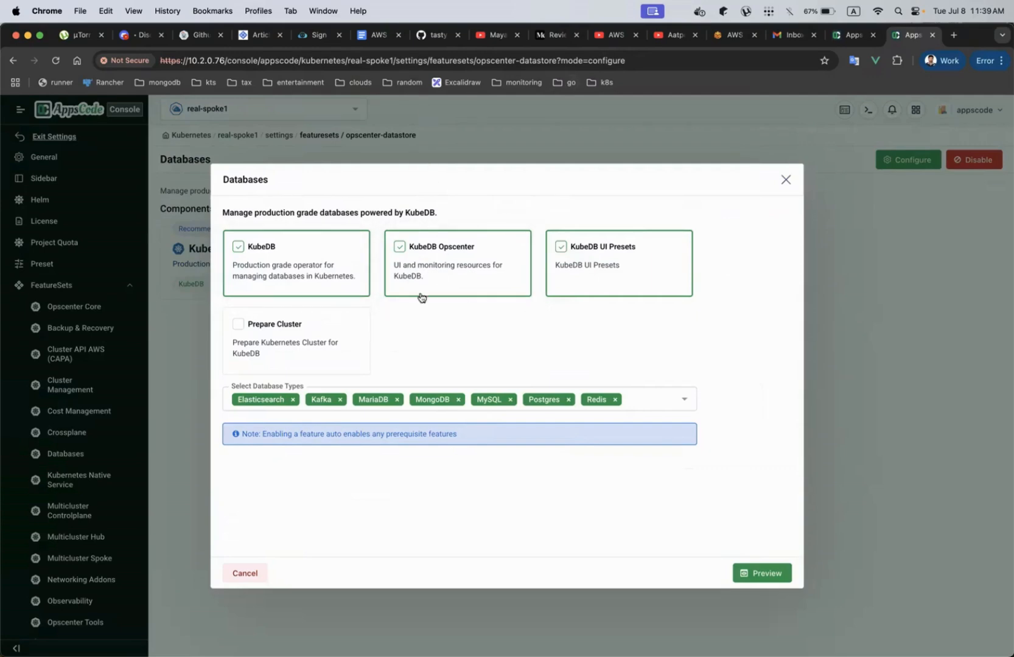
{"action": "left_click", "coordinate": [855, 34]}
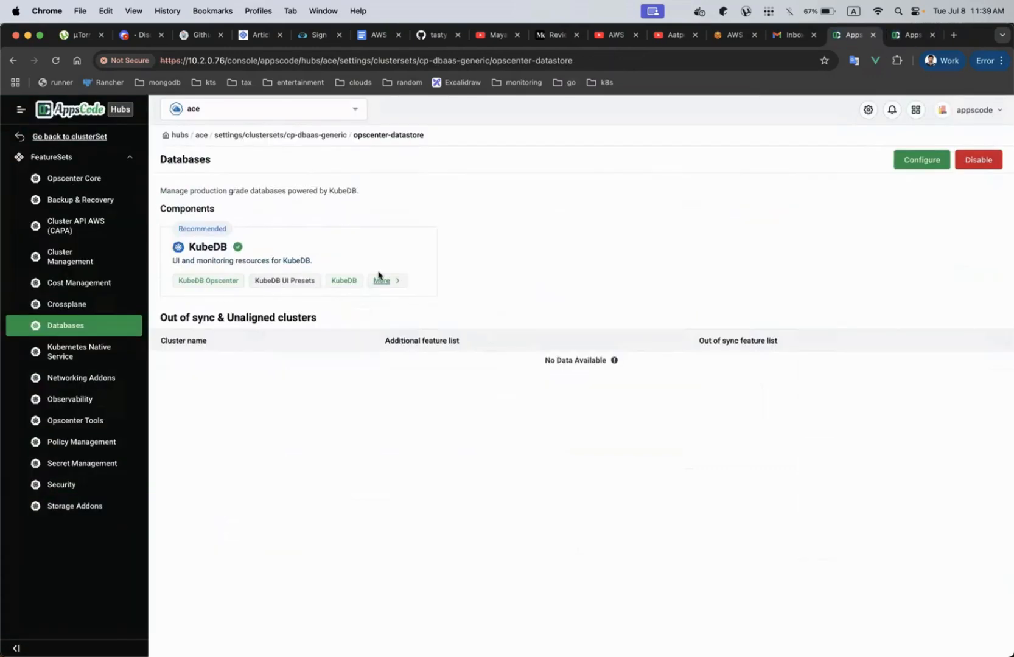
{"action": "left_click", "coordinate": [905, 34]}
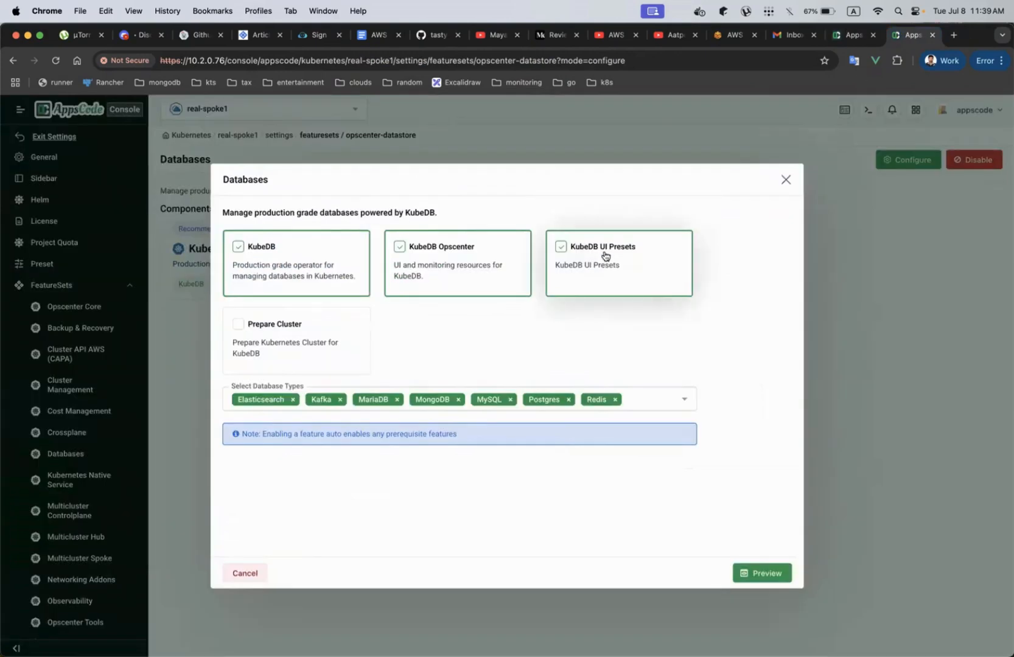
Preview and apply real-spoke1's Databases configuration, and reload the feature set page to check its status
{"action": "left_click", "coordinate": [758, 572]}
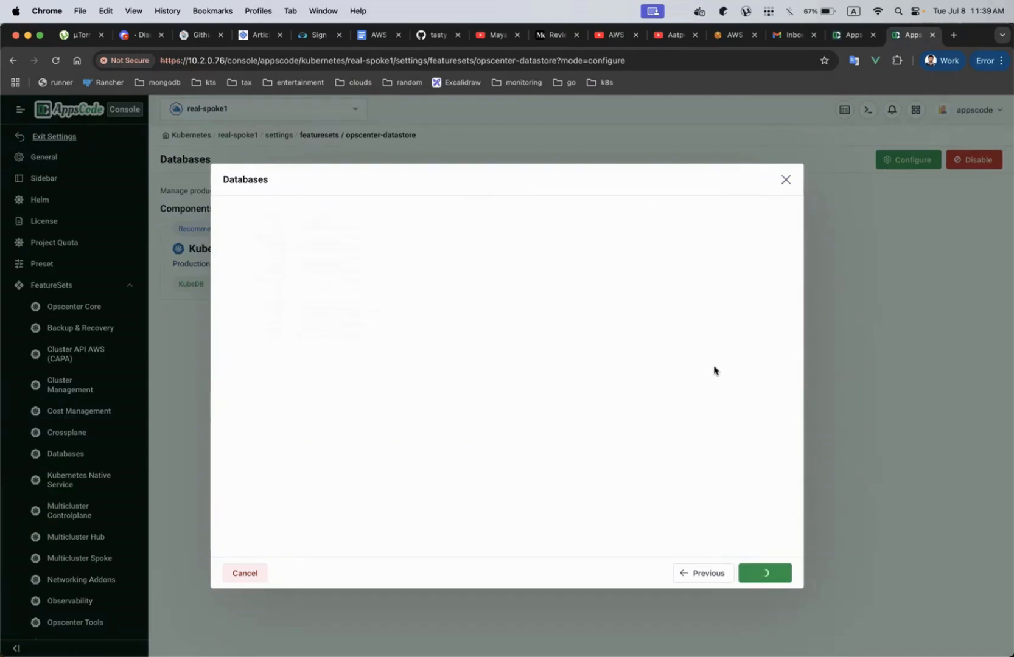
{"action": "left_click", "coordinate": [765, 572]}
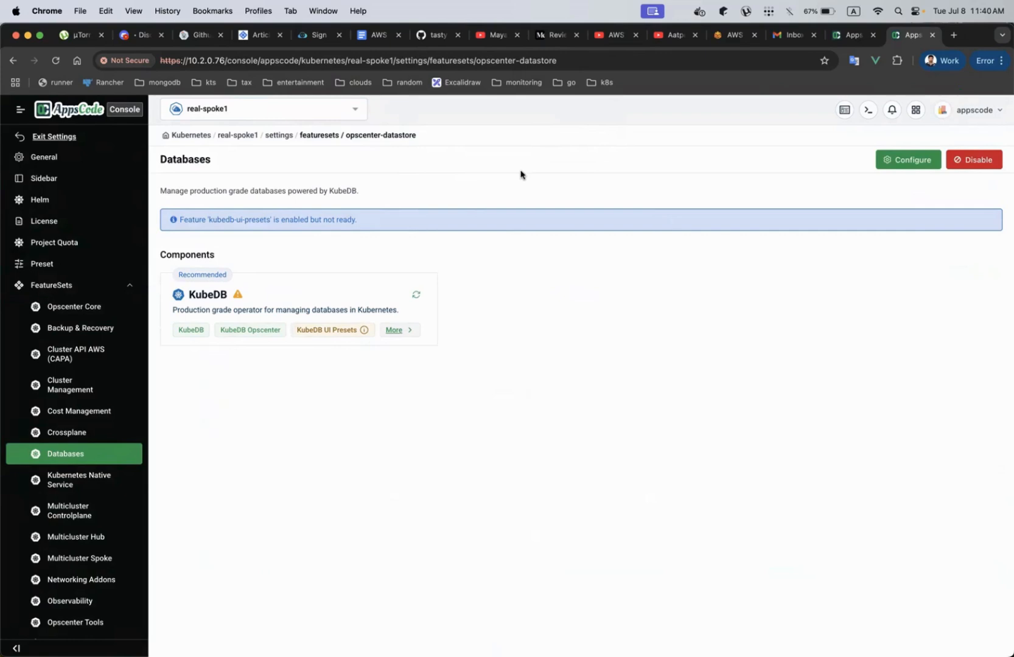
{"action": "left_click", "coordinate": [56, 60]}
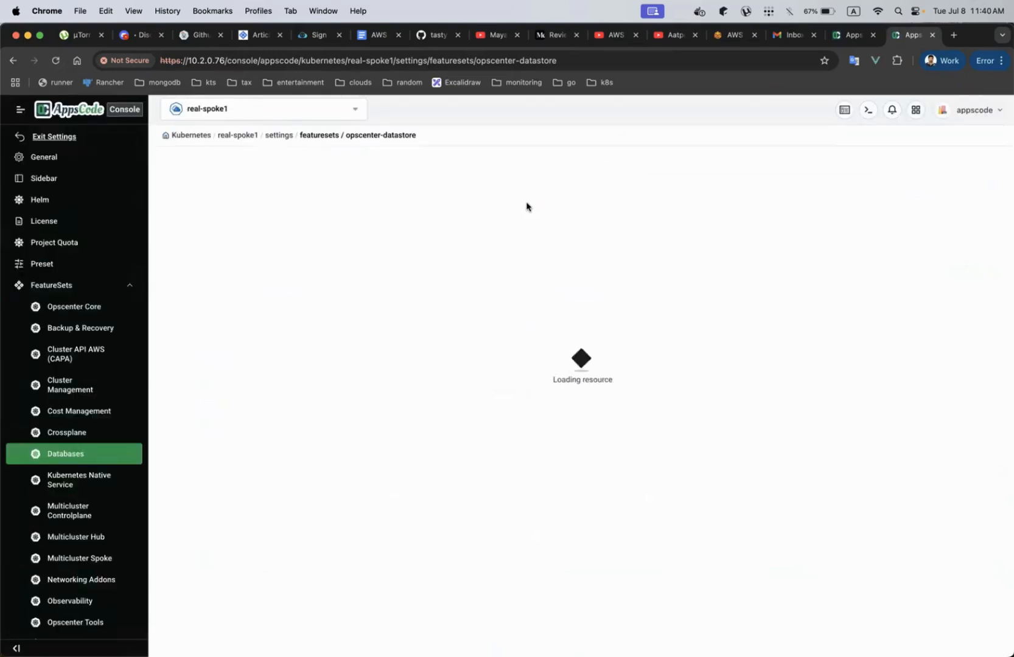
Switch to iTerm2 and list real-spoke1's Helm releases with "k get hr -n kubeops", enlarging the pane to read them
{"action": "key", "text": "ctrl+Up"}
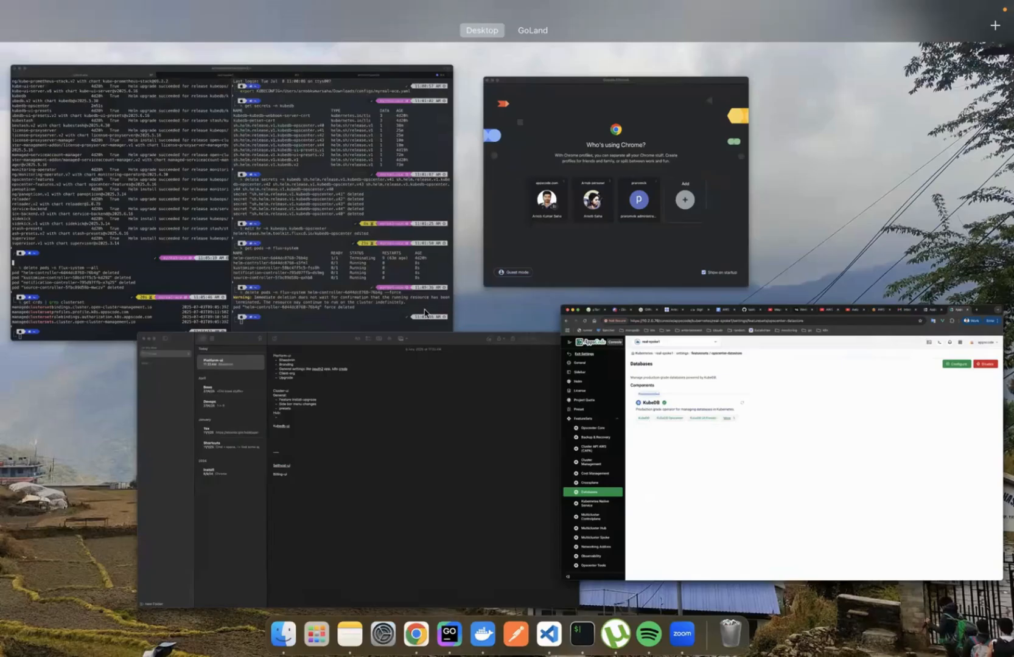
{"action": "left_click", "coordinate": [321, 256]}
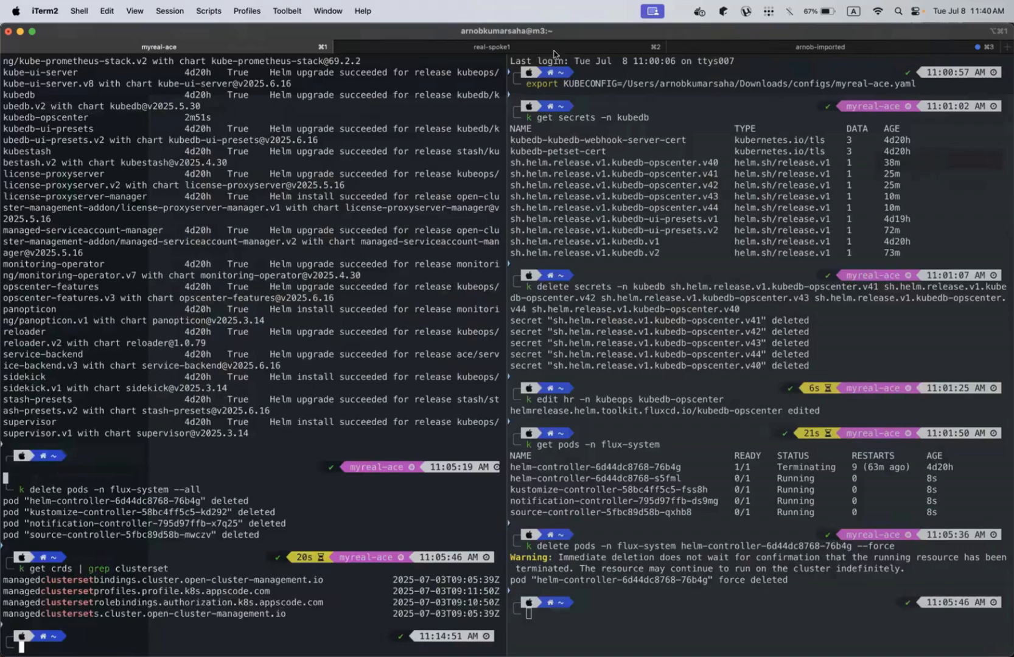
{"action": "key", "text": "super+2"}
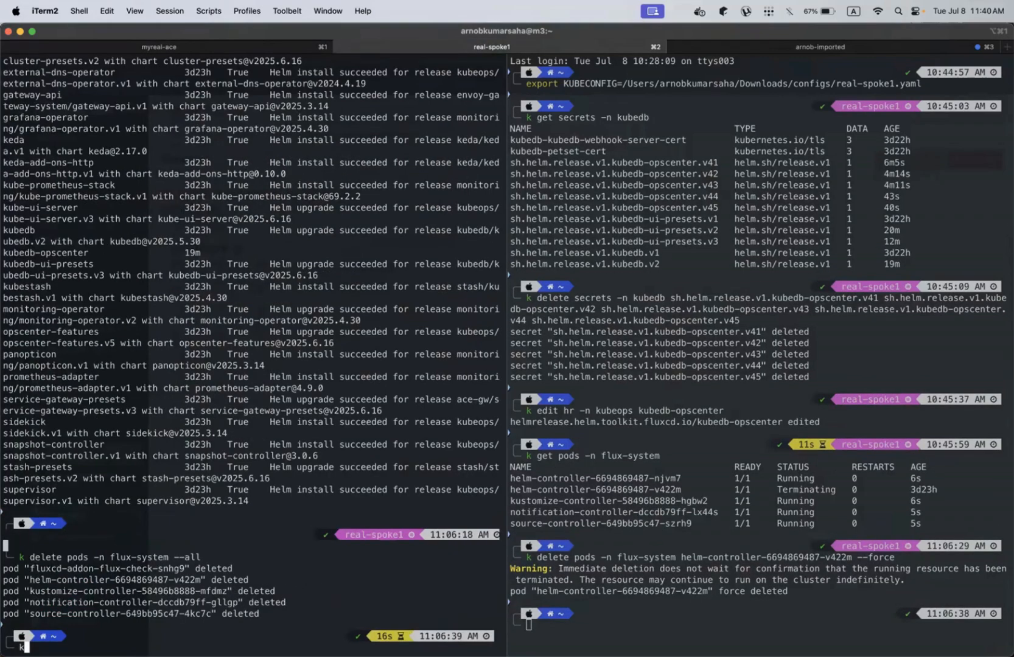
{"action": "type", "text": "get h"}
{"action": "key", "text": "Right"}
{"action": "key", "text": "Return"}
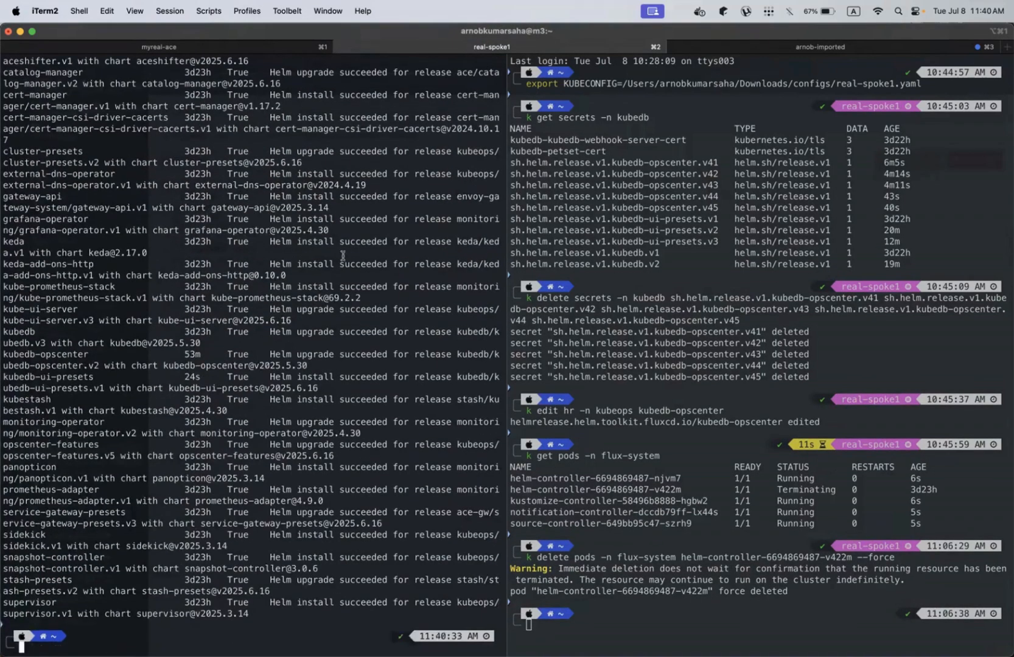
{"action": "key", "text": "super+shift+Return"}
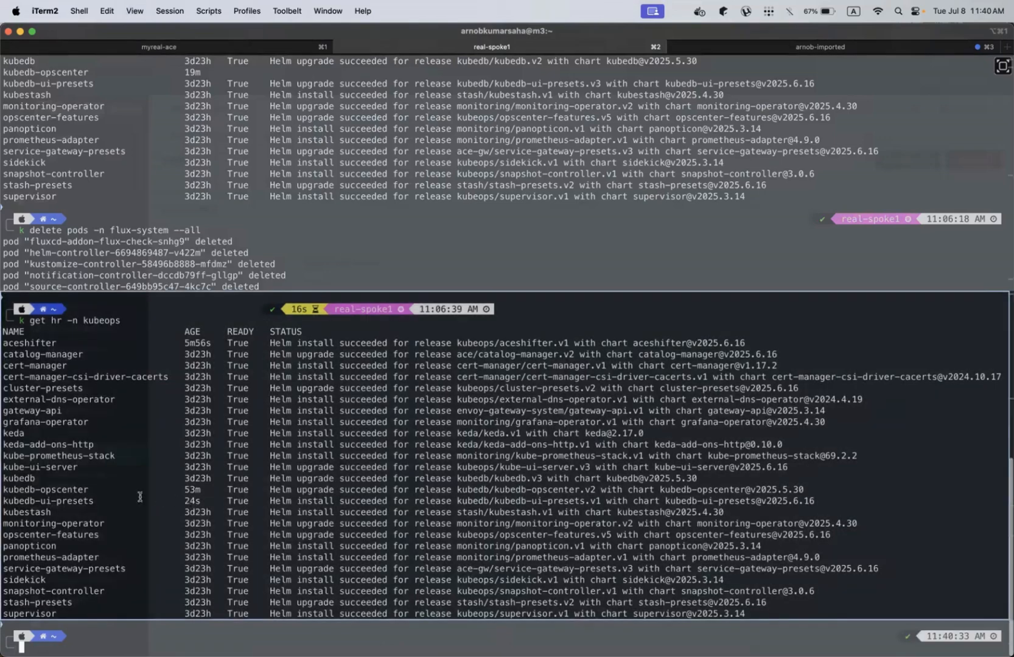
Highlight the kubedb and kubedb-ui-presets rows in the release list to check their age and status
{"action": "triple_click", "coordinate": [38, 479]}
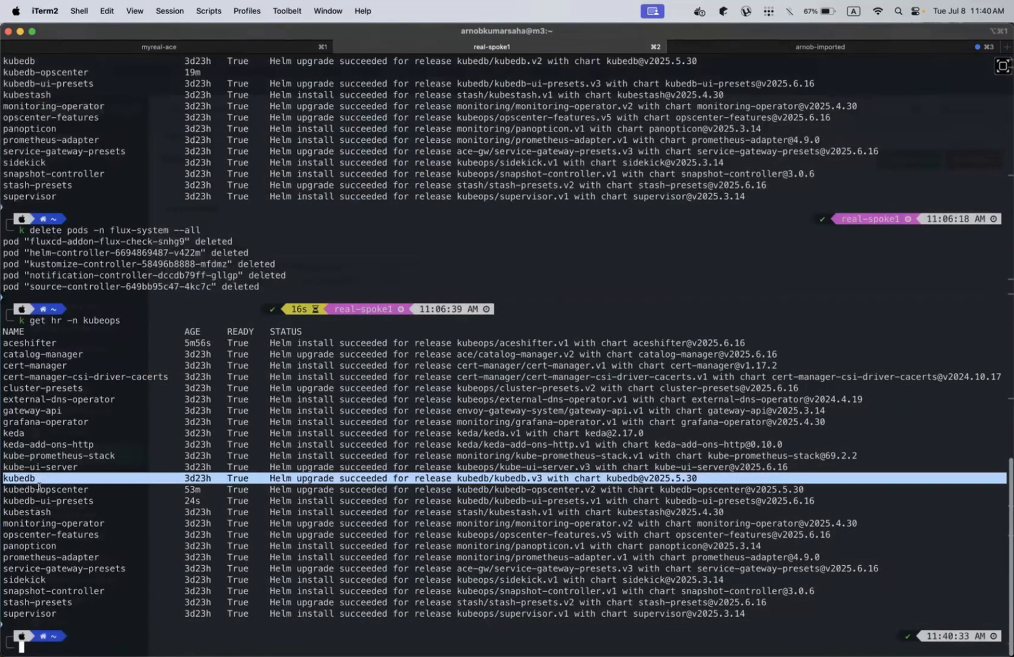
{"action": "double_click", "coordinate": [54, 503]}
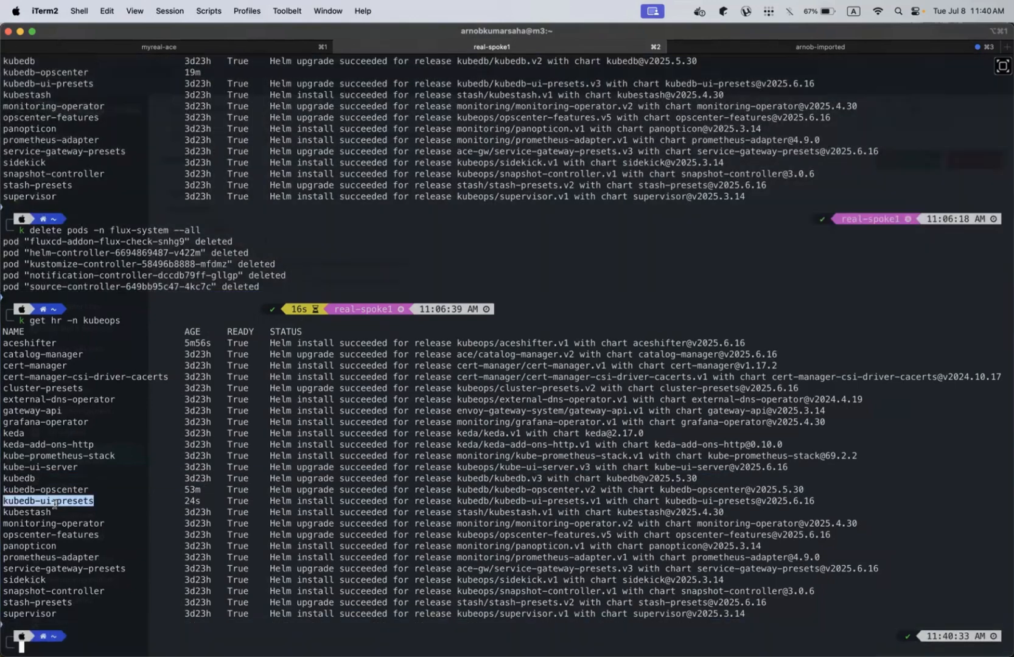
{"action": "triple_click", "coordinate": [132, 498]}
{"action": "double_click", "coordinate": [216, 500]}
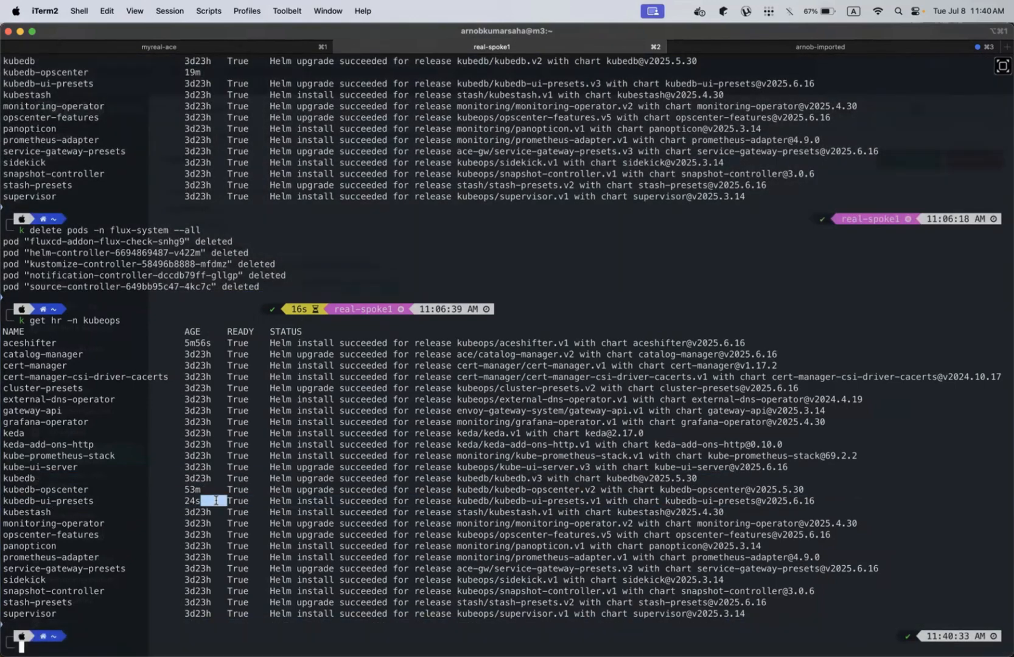
{"action": "triple_click", "coordinate": [216, 500]}
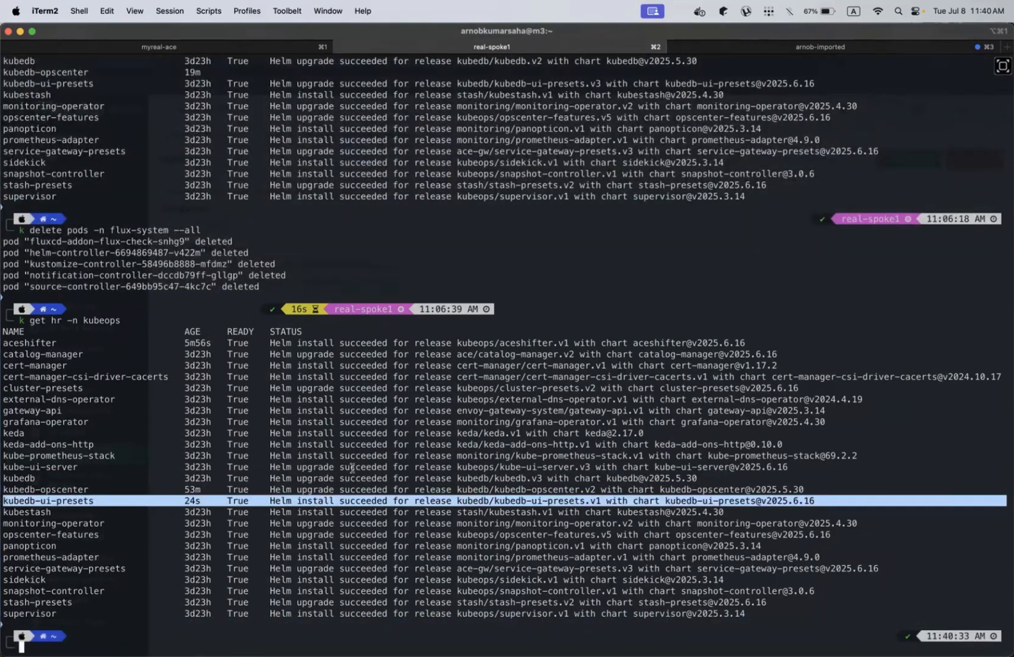
Switch to Notes and fill the empty Hub bullet of the Platform-ui note with "Unaligned & out-of-date cluster"
{"action": "key", "text": "ctrl+Up"}
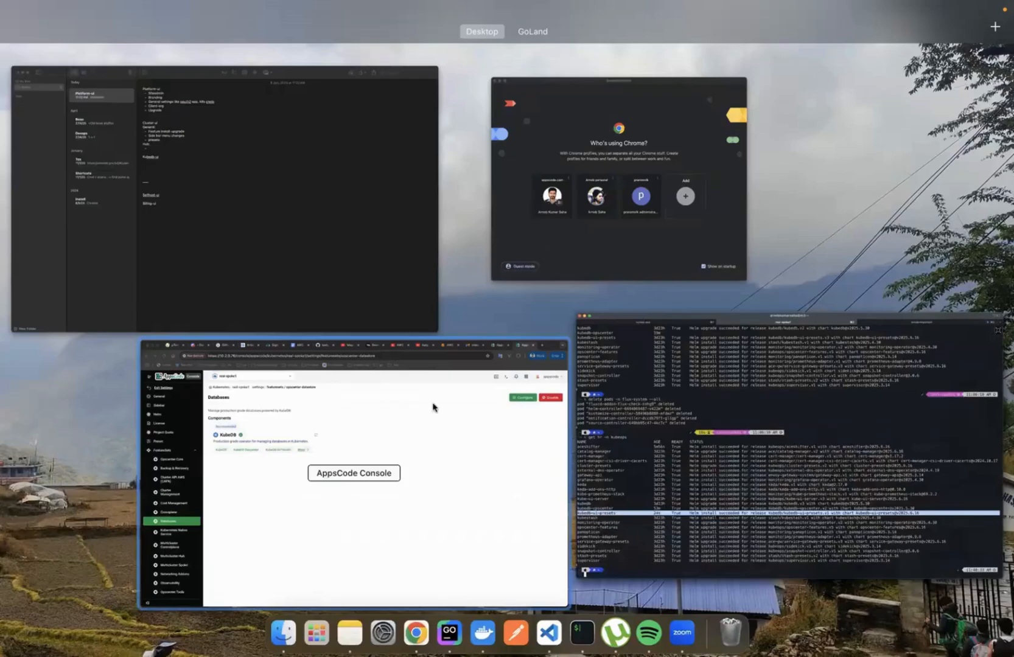
{"action": "left_click", "coordinate": [433, 407]}
{"action": "key", "text": "super+Tab"}
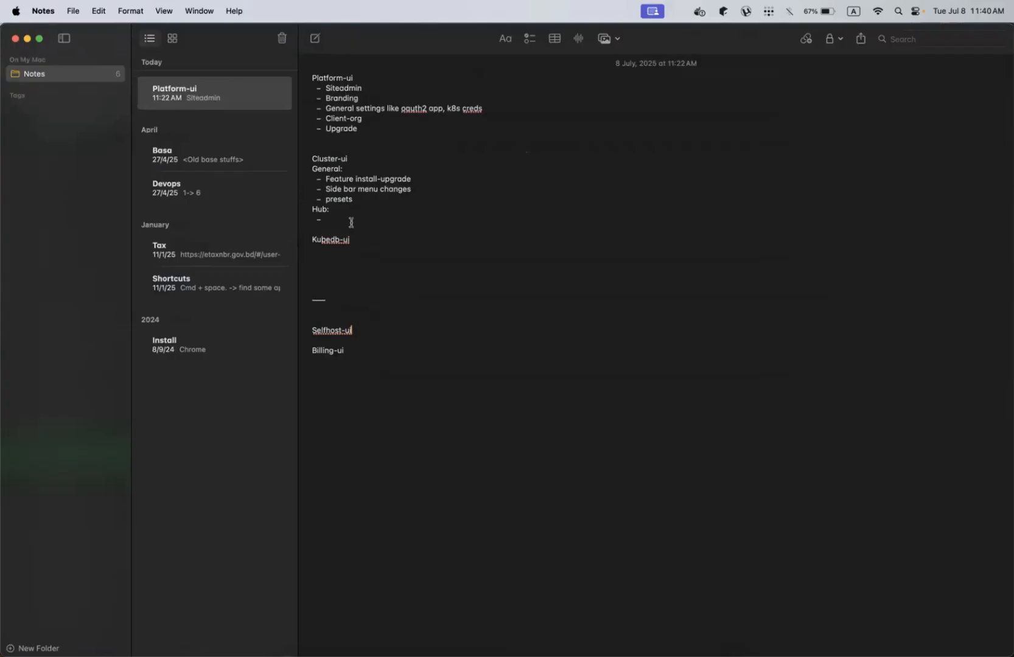
{"action": "left_click_drag", "start_coordinate": [340, 218], "coordinate": [288, 161]}
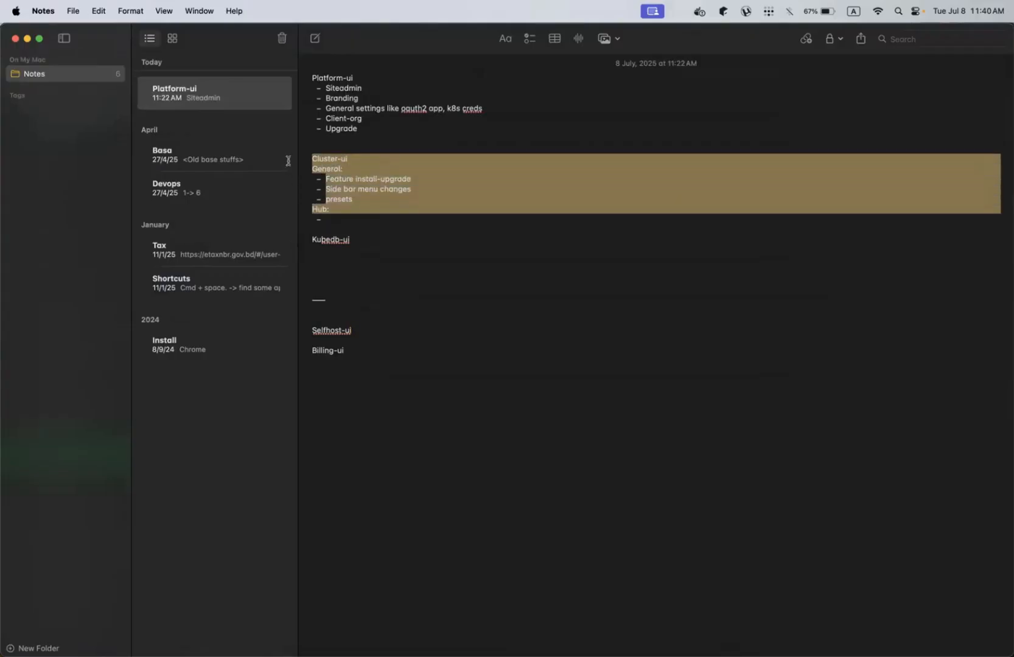
{"action": "left_click", "coordinate": [345, 222]}
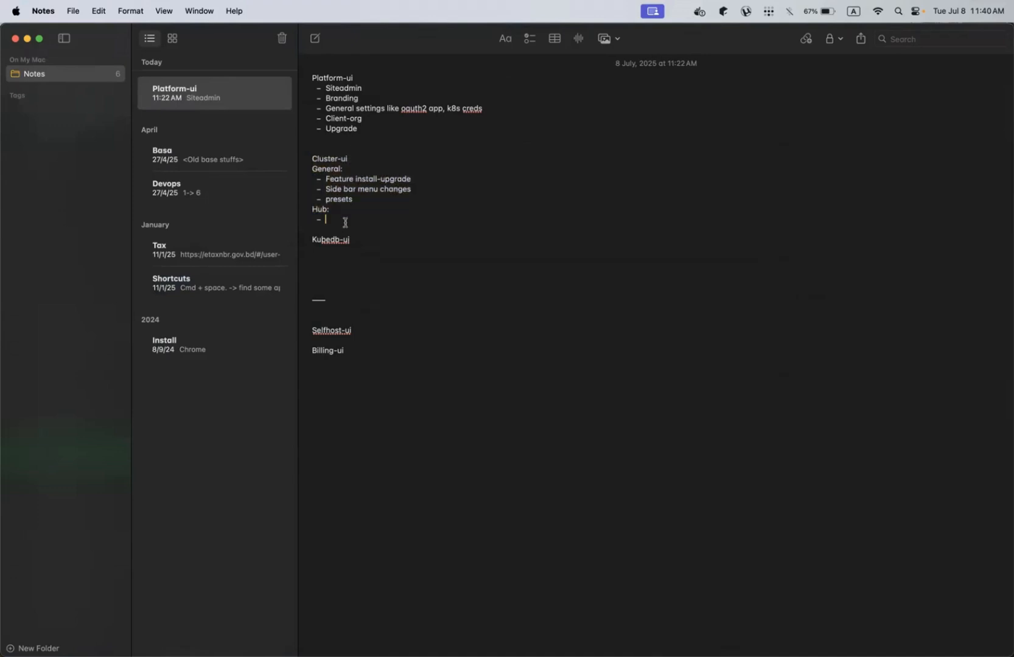
{"action": "type", "text": "unaligned cluster"}
{"action": "left_click", "coordinate": [364, 219]}
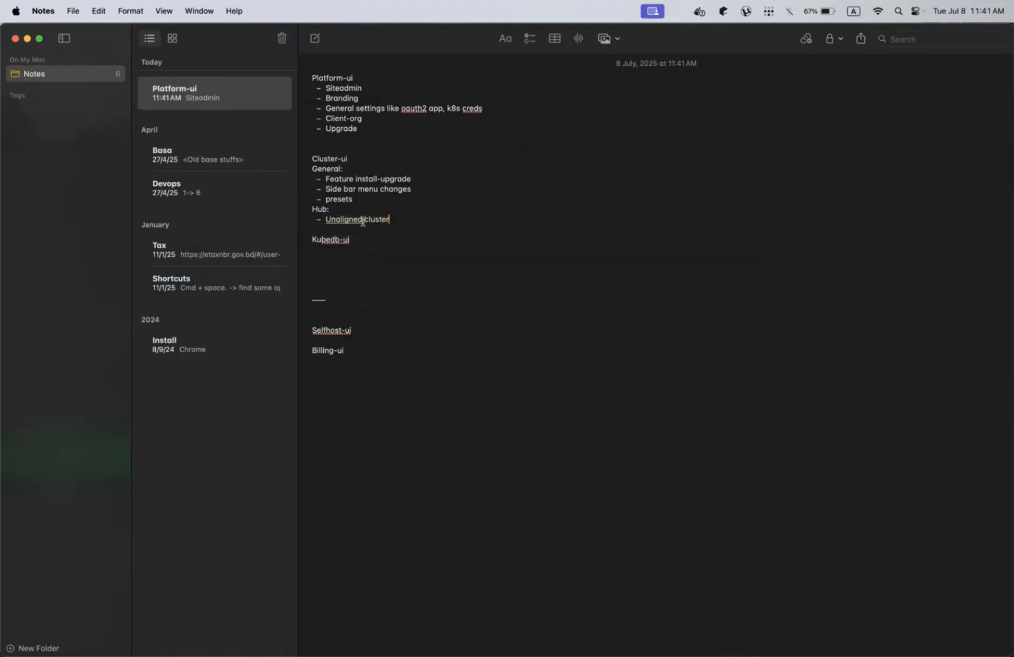
{"action": "type", "text": "& out-of-date"}
Add the bullet "Change some feature from hub" to the Hub list and start another bullet below it
{"action": "left_click", "coordinate": [448, 218]}
{"action": "key", "text": "Return"}
{"action": "type", "text": "Change "}
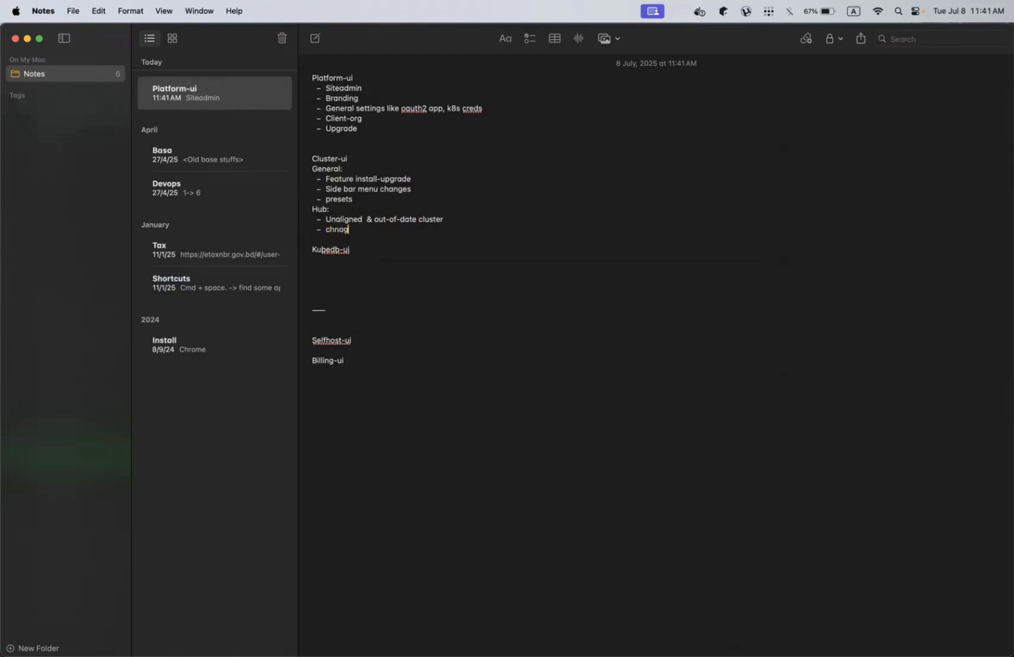
{"action": "type", "text": "some feature from s"}
{"action": "key", "text": "Return"}
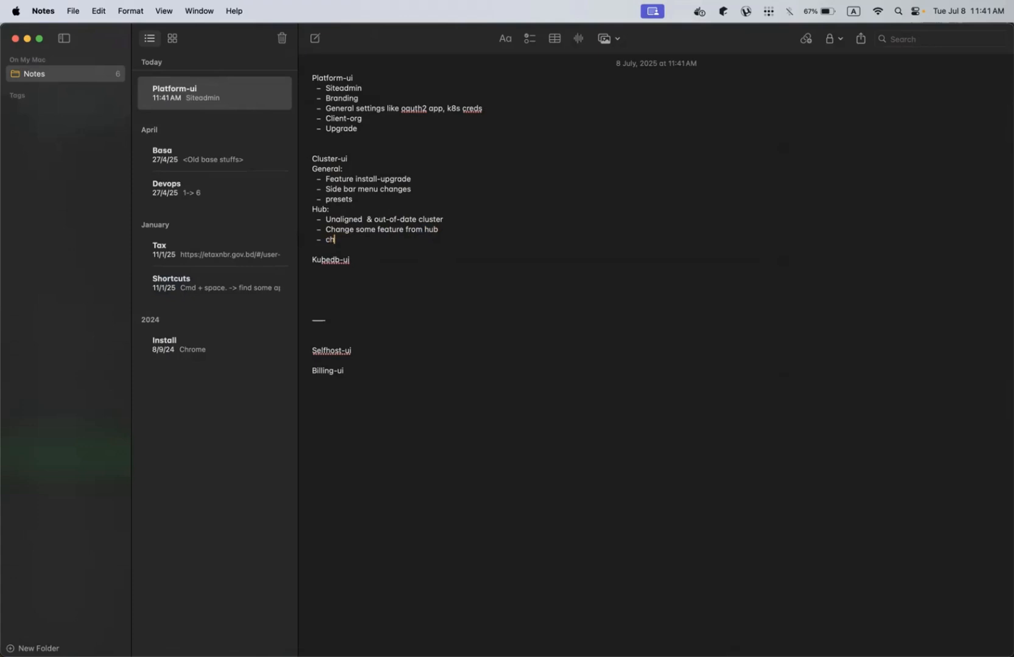
Add "Change directly onto the spoke" to the end of the Hub list and insert "What are the profiles" as its first bullet
{"action": "type", "text": "change direcntly onto the spoke"}
{"action": "key", "text": "Return"}
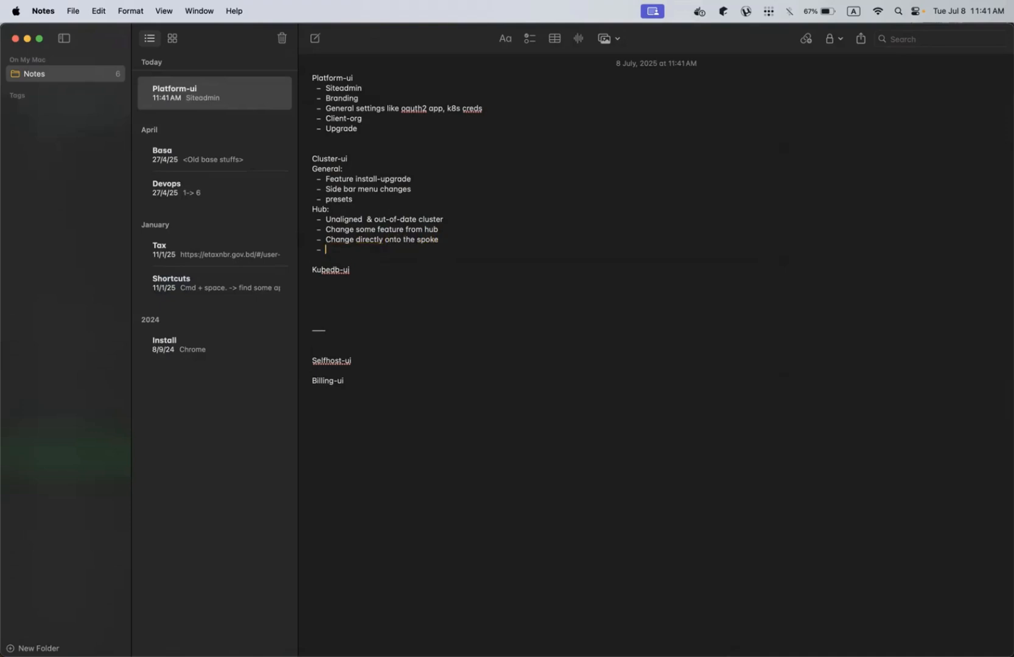
{"action": "left_click", "coordinate": [329, 208]}
{"action": "key", "text": "Return"}
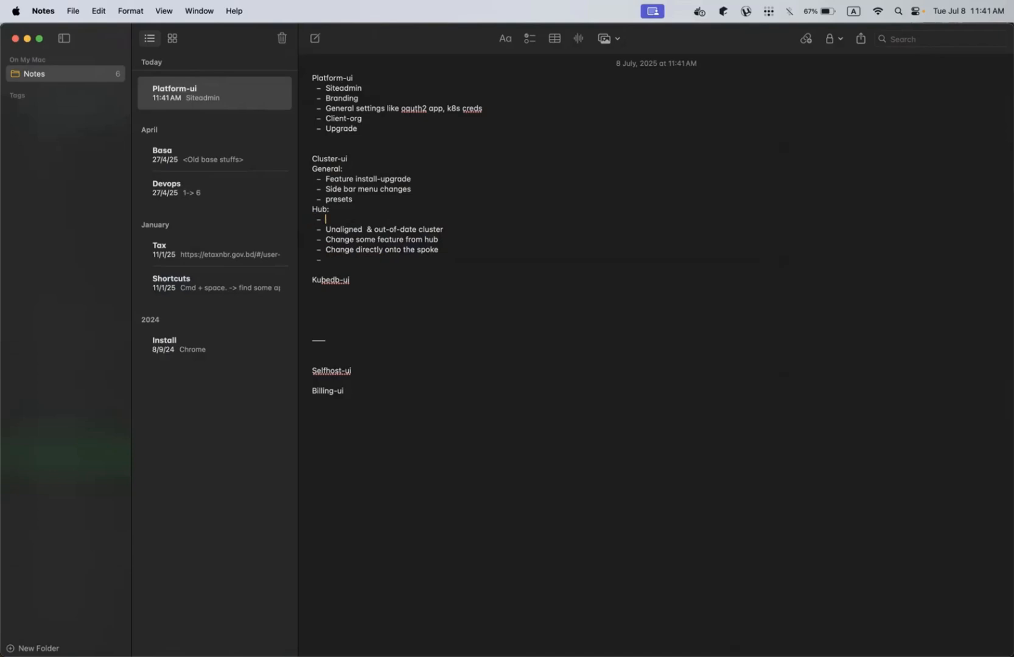
{"action": "type", "text": "what are the pro"}
{"action": "left_click", "coordinate": [380, 267]}
{"action": "key", "text": "Return"}
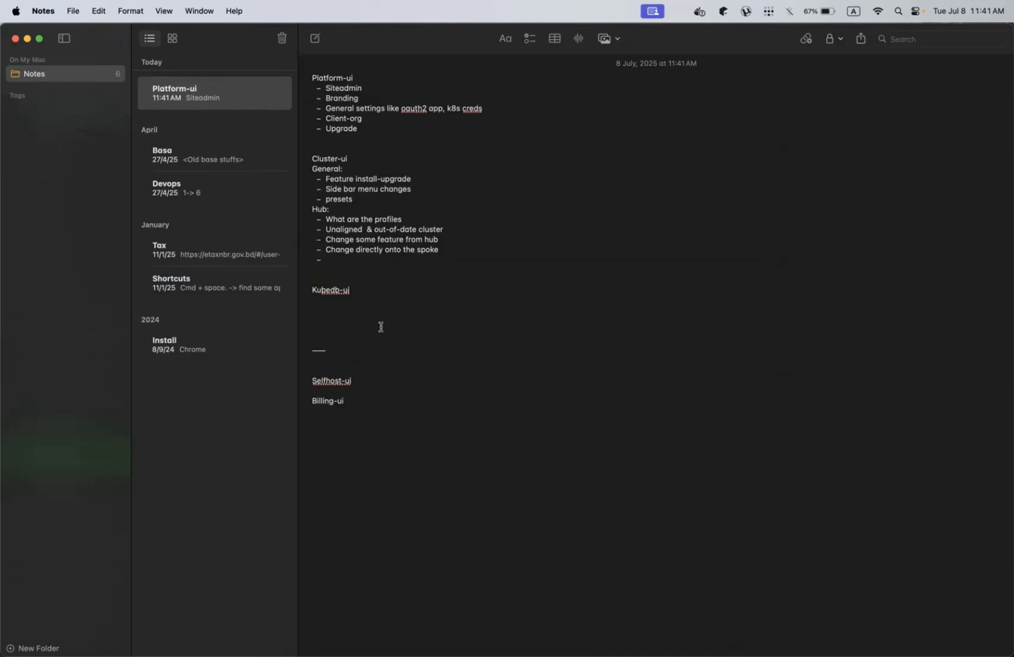
Switch to the AppsCode console in Chrome and open the KubeDB application for real-spoke1
{"action": "key", "text": "ctrl+Up"}
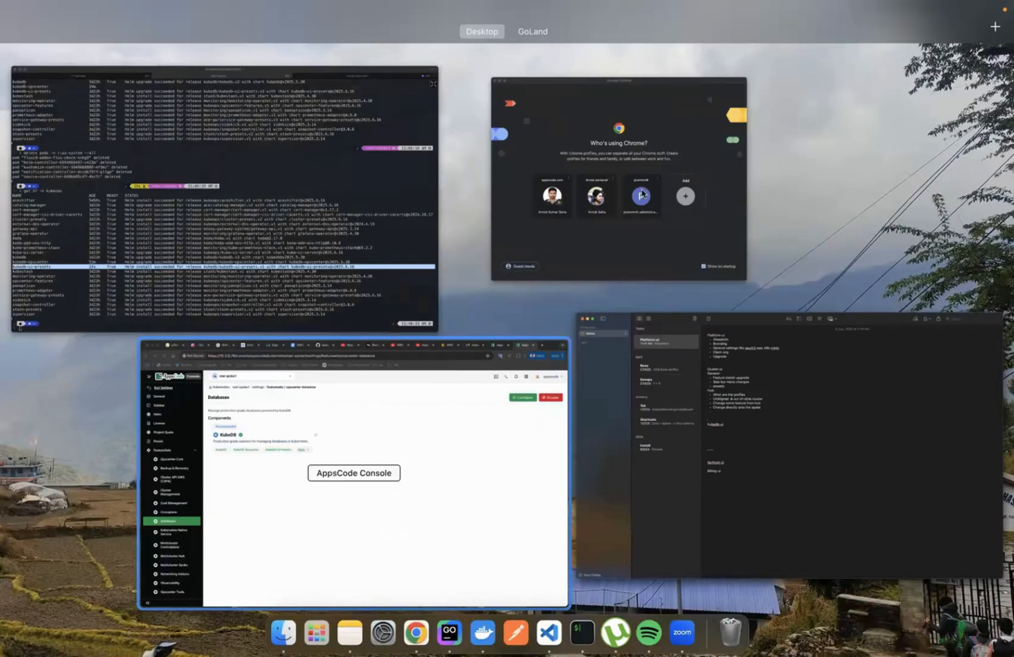
{"action": "left_click", "coordinate": [918, 116]}
{"action": "left_click", "coordinate": [915, 110]}
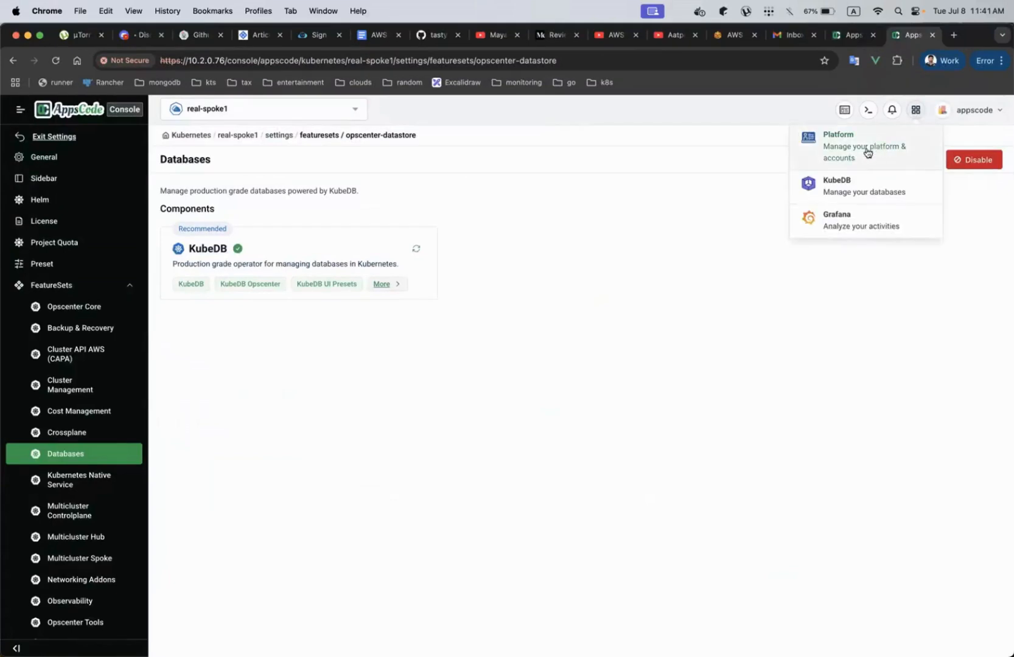
{"action": "left_click", "coordinate": [838, 184]}
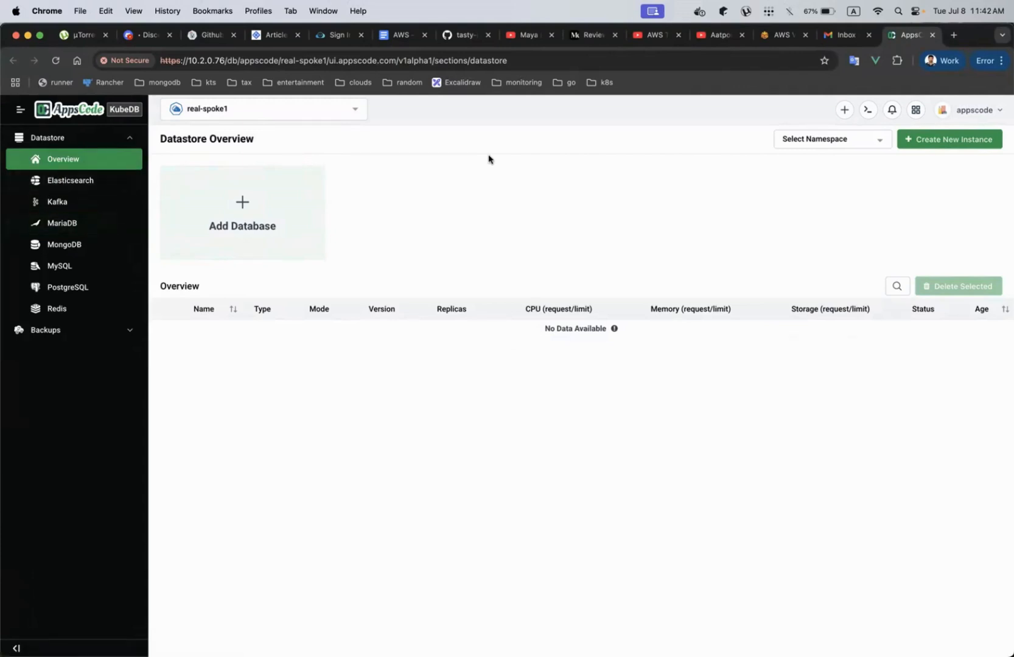
{"action": "key", "text": "ctrl+Up"}
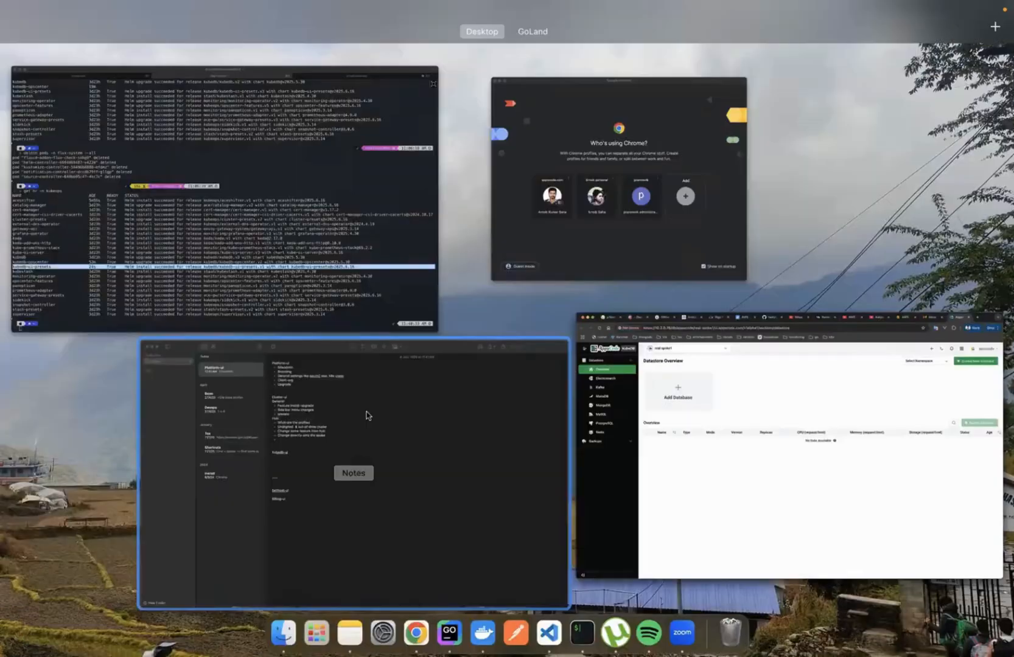
{"action": "left_click", "coordinate": [358, 197]}
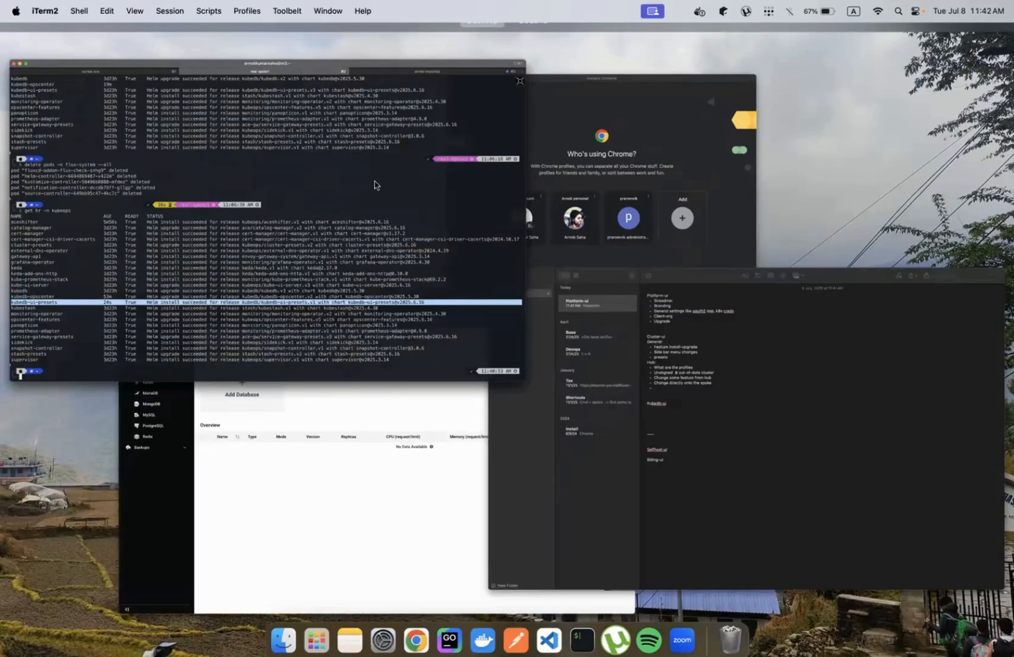
{"action": "key", "text": "ctrl+Up"}
{"action": "left_click", "coordinate": [265, 132]}
Switch to iTerm2 and list the KubeDB CRDs with "k get crds -l 'app.kubernetes.io/name=kubedb'", dropping the grep filter from the suggested command
{"action": "key", "text": "ctrl+Up"}
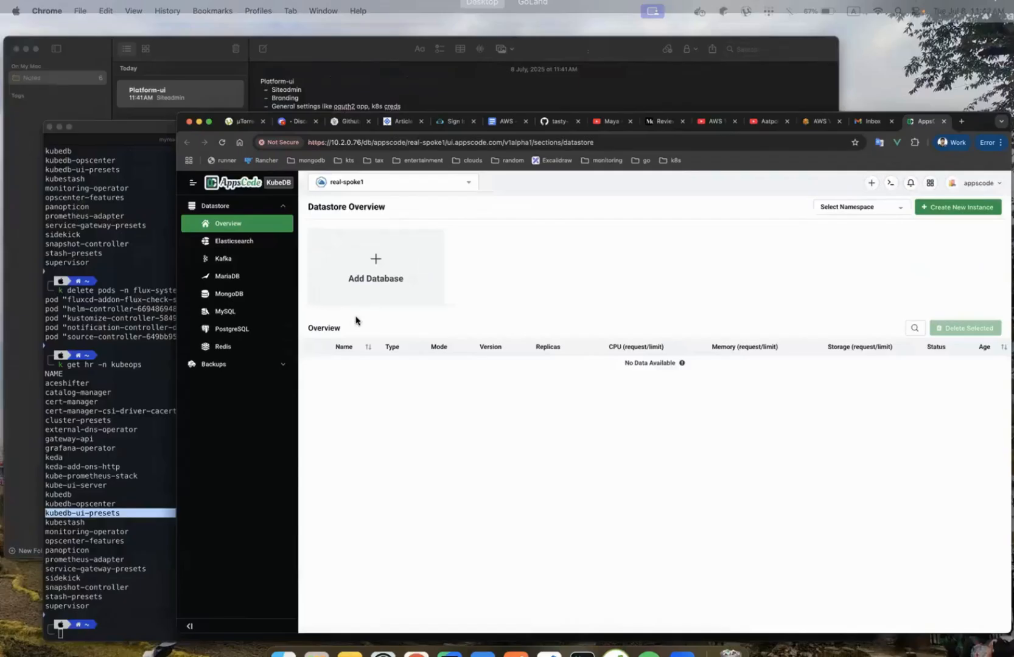
{"action": "left_click", "coordinate": [342, 413]}
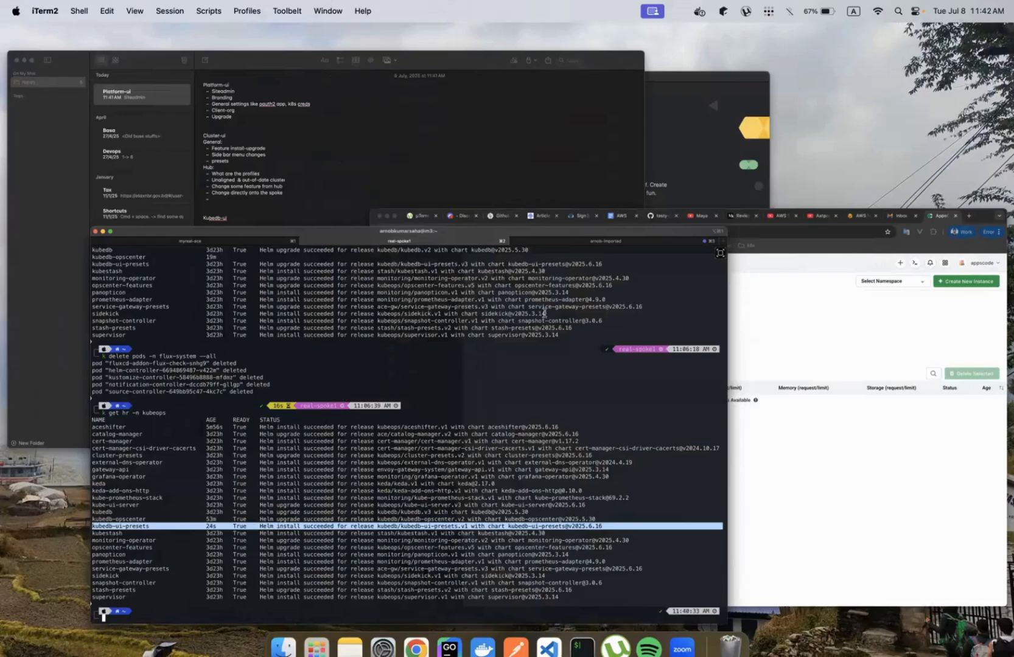
{"action": "type", "text": "k get"}
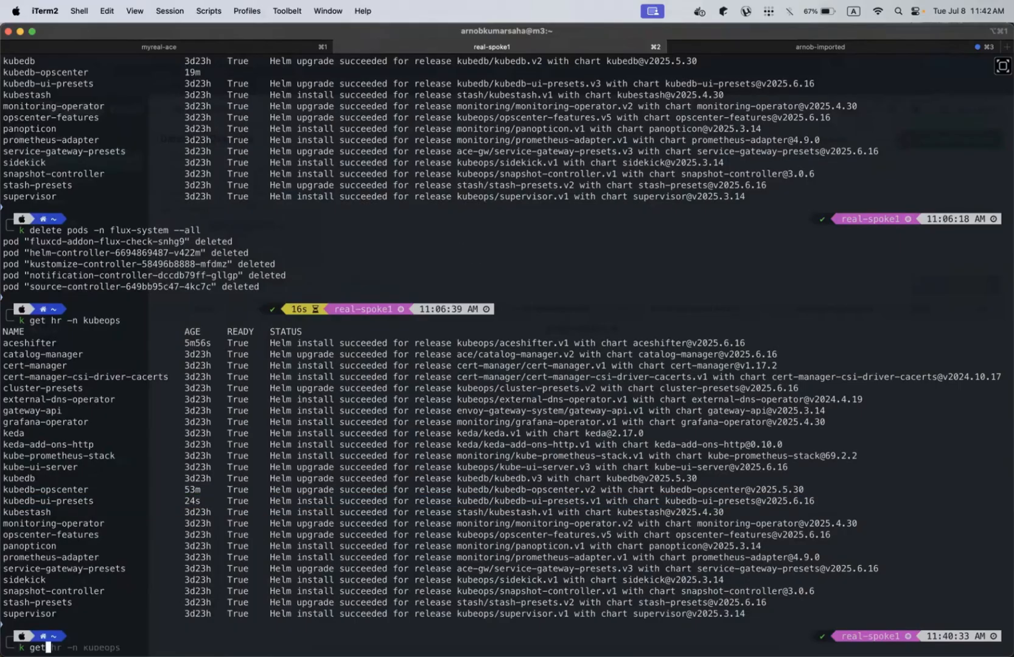
{"action": "type", "text": " crds -l"}
{"action": "key", "text": "Right"}
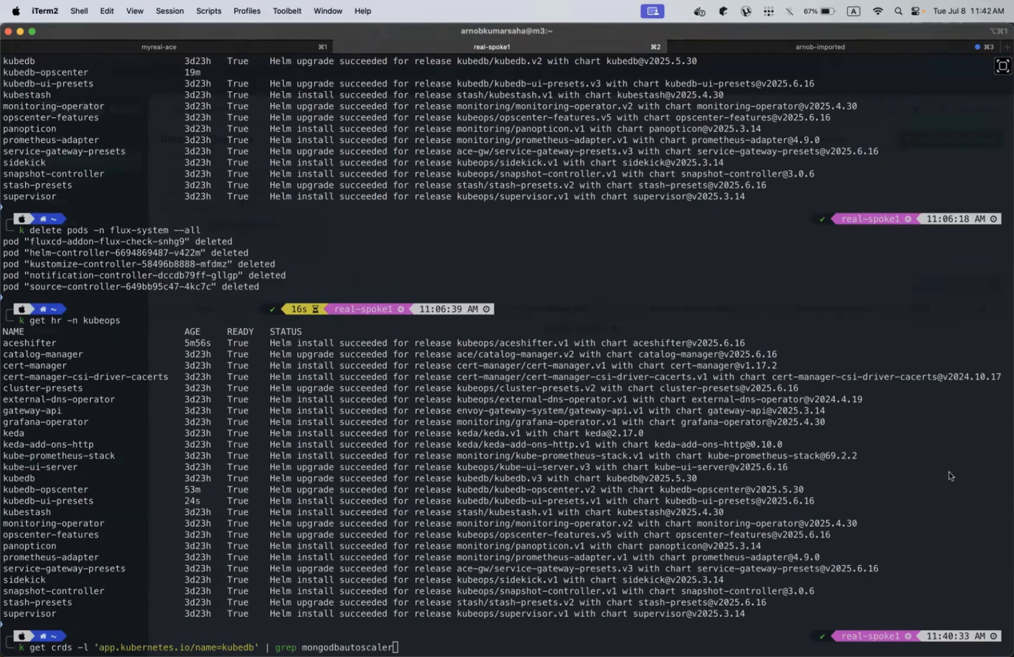
{"action": "key", "text": "Left"}
{"action": "key", "text": "BackSpace"}
{"action": "key", "text": "BackSpace"}
{"action": "key", "text": "BackSpace"}
{"action": "key", "text": "BackSpace"}
{"action": "key", "text": "BackSpace"}
{"action": "key", "text": "BackSpace"}
{"action": "key", "text": "BackSpace"}
{"action": "key", "text": "BackSpace"}
{"action": "key", "text": "BackSpace"}
{"action": "key", "text": "BackSpace"}
{"action": "key", "text": "BackSpace"}
{"action": "key", "text": "BackSpace"}
{"action": "key", "text": "BackSpace"}
{"action": "key", "text": "BackSpace"}
{"action": "key", "text": "BackSpace"}
{"action": "key", "text": "BackSpace"}
{"action": "key", "text": "BackSpace"}
{"action": "key", "text": "BackSpace"}
{"action": "key", "text": "BackSpace"}
{"action": "key", "text": "BackSpace"}
{"action": "key", "text": "Return"}
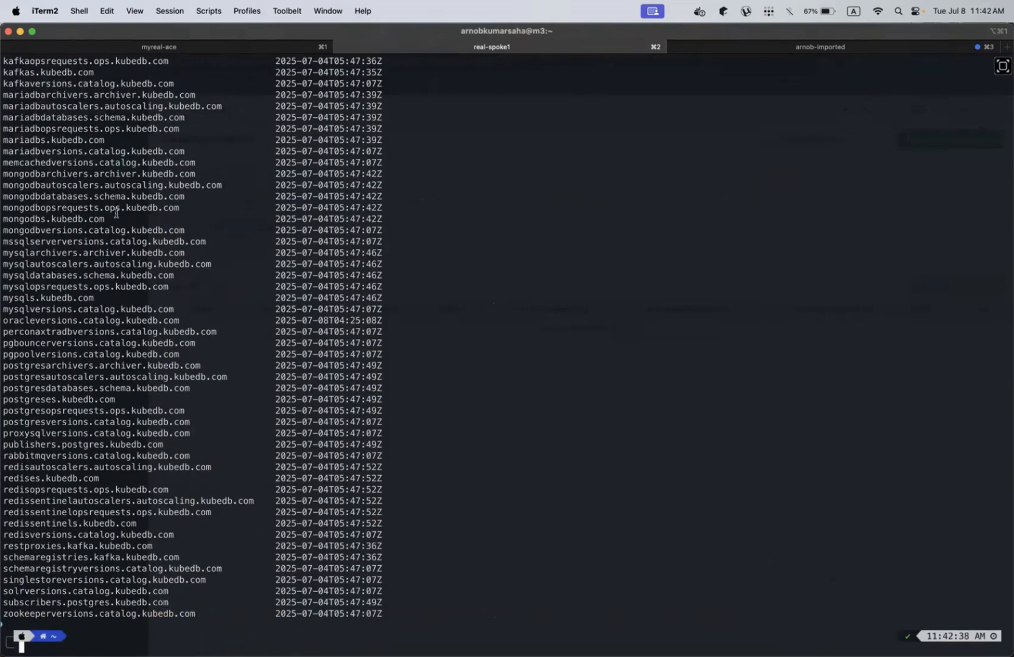
Examine the CRD list, highlighting the Kafka, Elasticsearch, MongoDB, MariaDB, MySQL, Postgres and Redis database entries
{"action": "scroll", "coordinate": [59, 144], "scroll_direction": "up", "scroll_amount": 10}
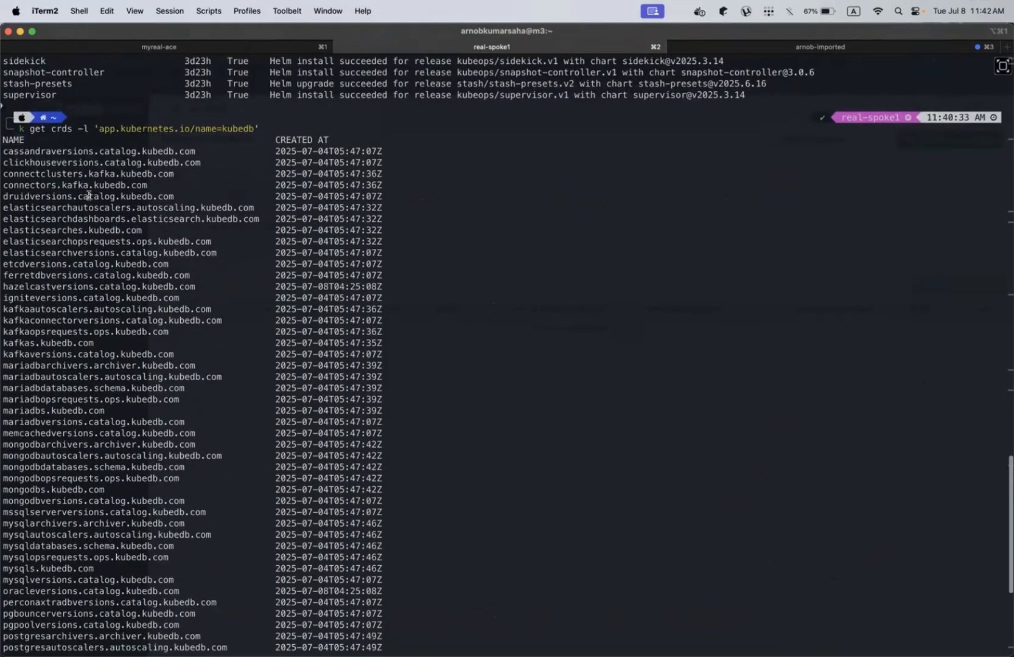
{"action": "scroll", "coordinate": [79, 274], "scroll_direction": "down", "scroll_amount": 2}
{"action": "double_click", "coordinate": [48, 276]}
{"action": "scroll", "coordinate": [84, 166], "scroll_direction": "down", "scroll_amount": 1}
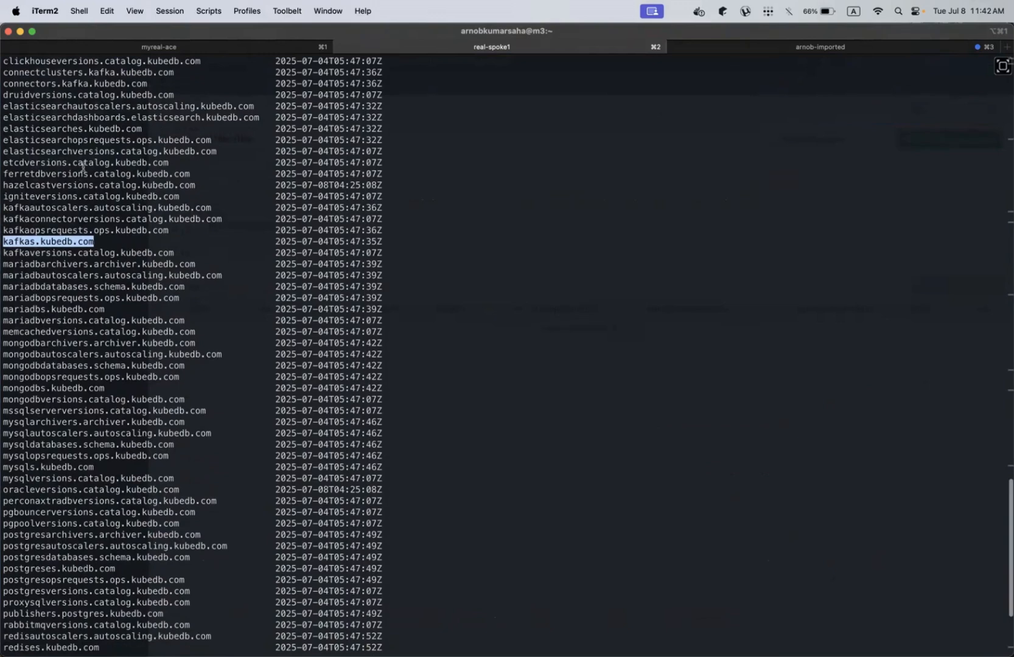
{"action": "double_click", "coordinate": [98, 138]}
{"action": "double_click", "coordinate": [87, 128]}
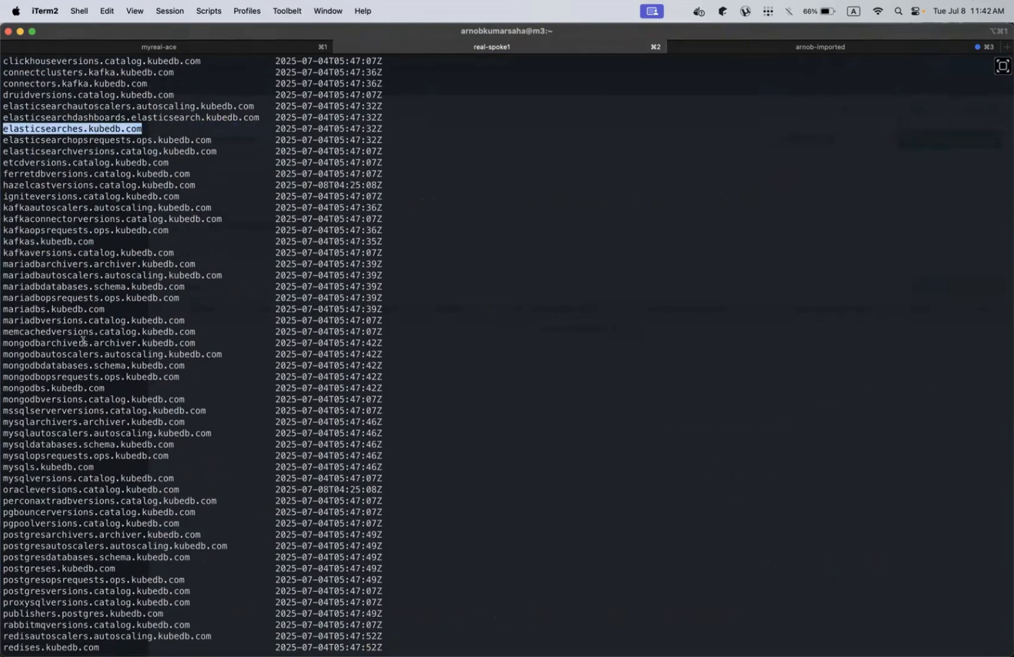
{"action": "double_click", "coordinate": [53, 385]}
{"action": "double_click", "coordinate": [67, 309]}
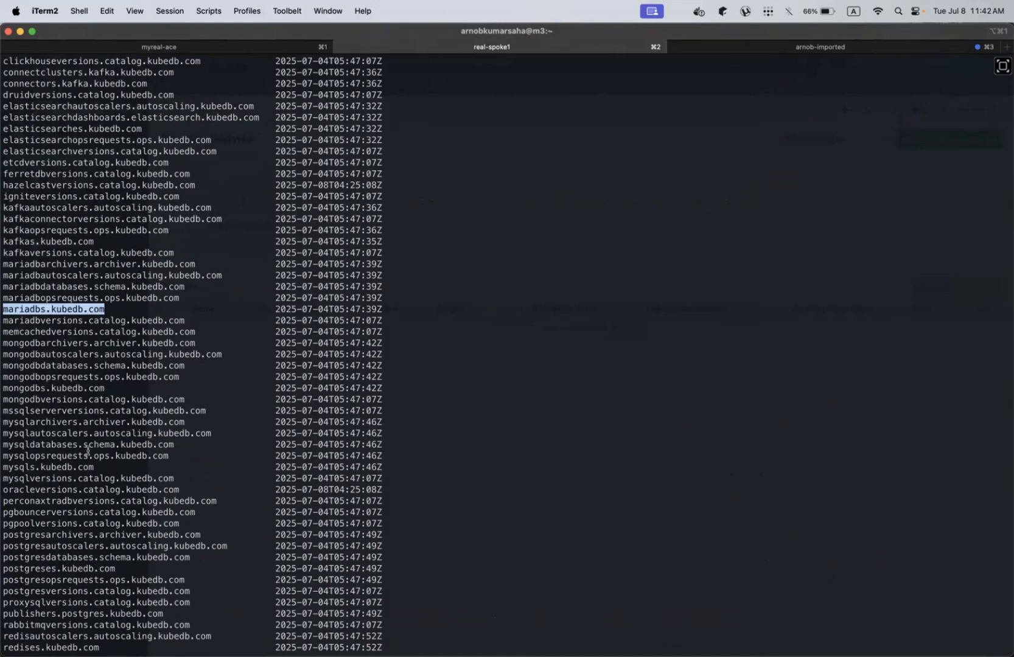
{"action": "double_click", "coordinate": [67, 463]}
{"action": "scroll", "coordinate": [67, 464], "scroll_direction": "down", "scroll_amount": 4}
{"action": "triple_click", "coordinate": [63, 433]}
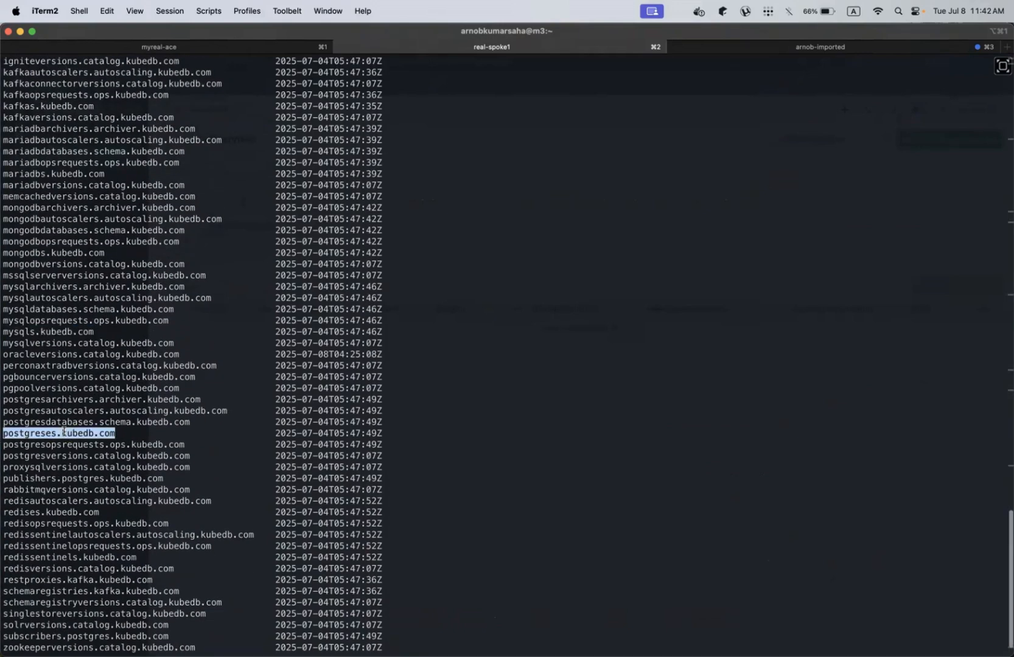
{"action": "double_click", "coordinate": [33, 511]}
{"action": "scroll", "coordinate": [35, 499], "scroll_direction": "down", "scroll_amount": 2}
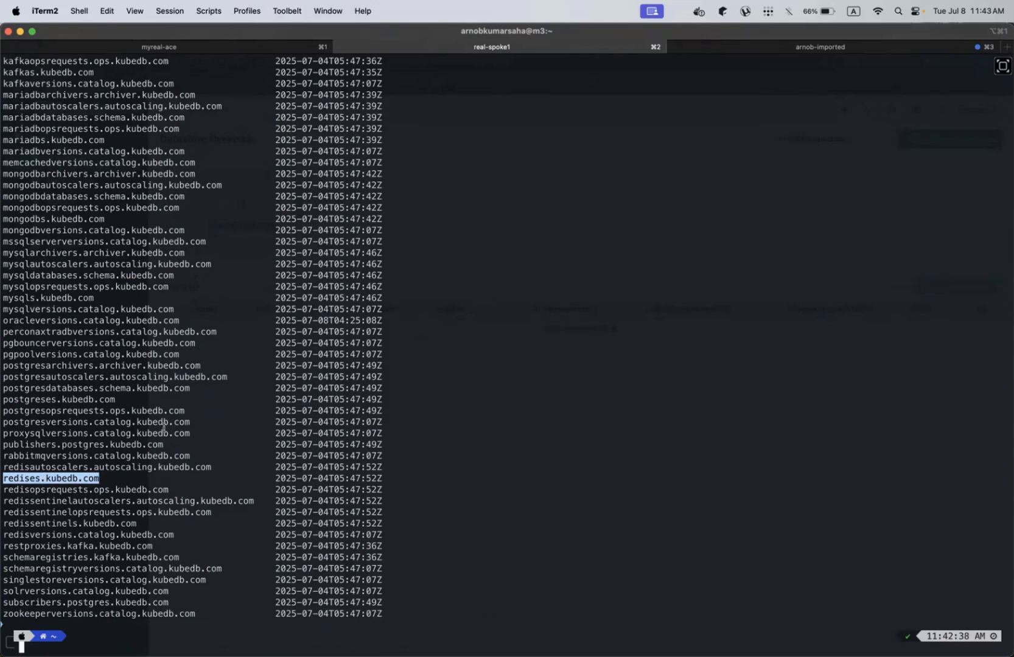
Switch back to Chrome and start creating a new MongoDB instance from the Datastore Overview
{"action": "key", "text": "ctrl+Up"}
{"action": "left_click", "coordinate": [110, 226]}
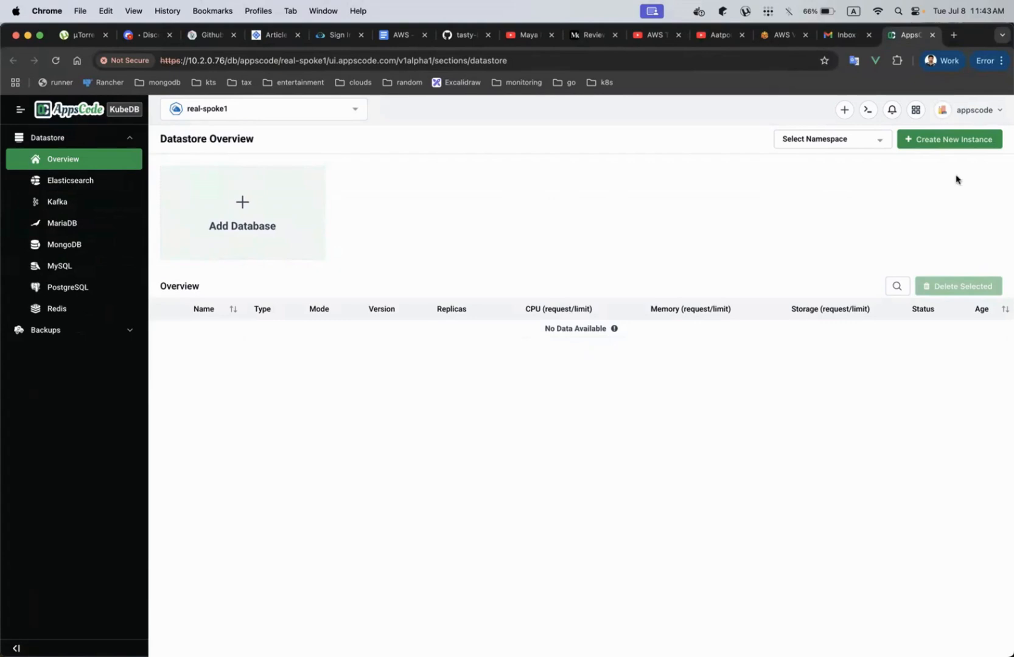
{"action": "left_click", "coordinate": [943, 141]}
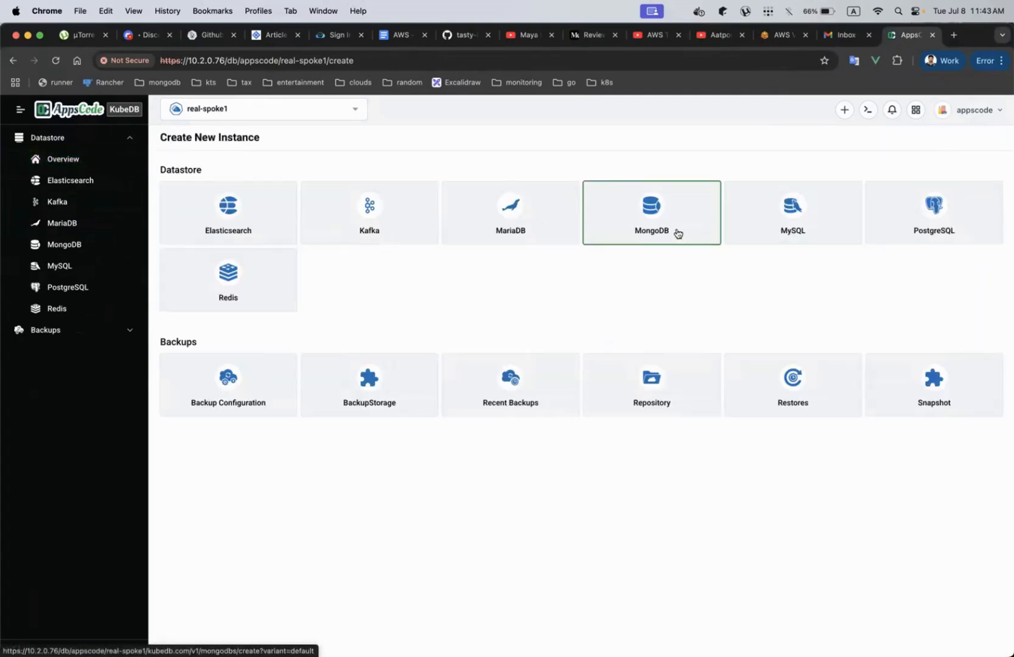
{"action": "left_click", "coordinate": [637, 214]}
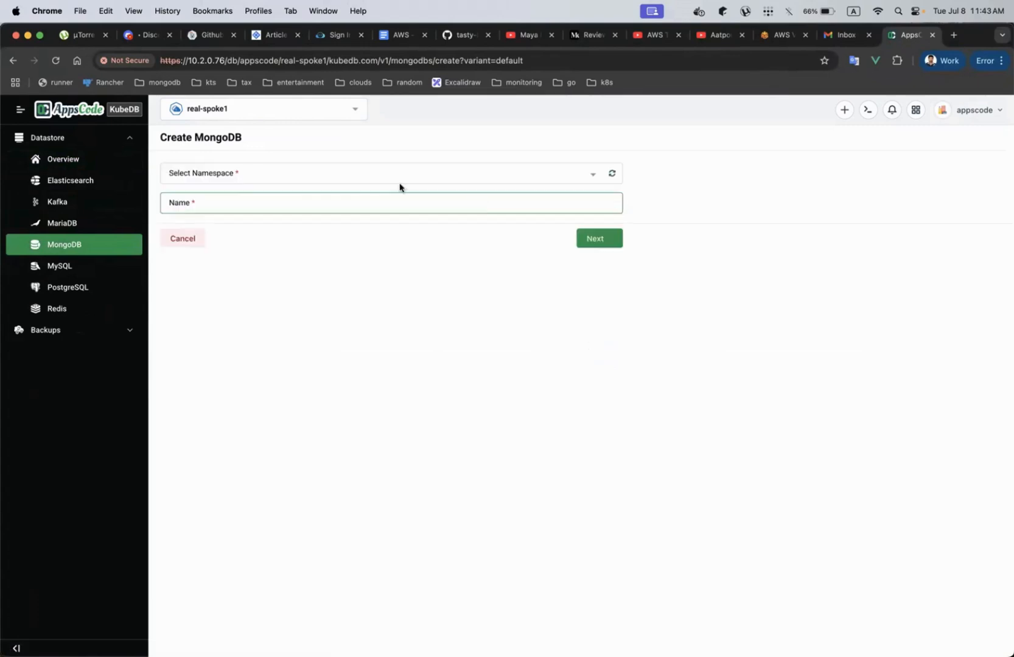
Set the new MongoDB's namespace to default and its name to mgs, and proceed to its configuration form
{"action": "left_click", "coordinate": [276, 172]}
{"action": "left_click", "coordinate": [218, 256]}
{"action": "left_click", "coordinate": [244, 201]}
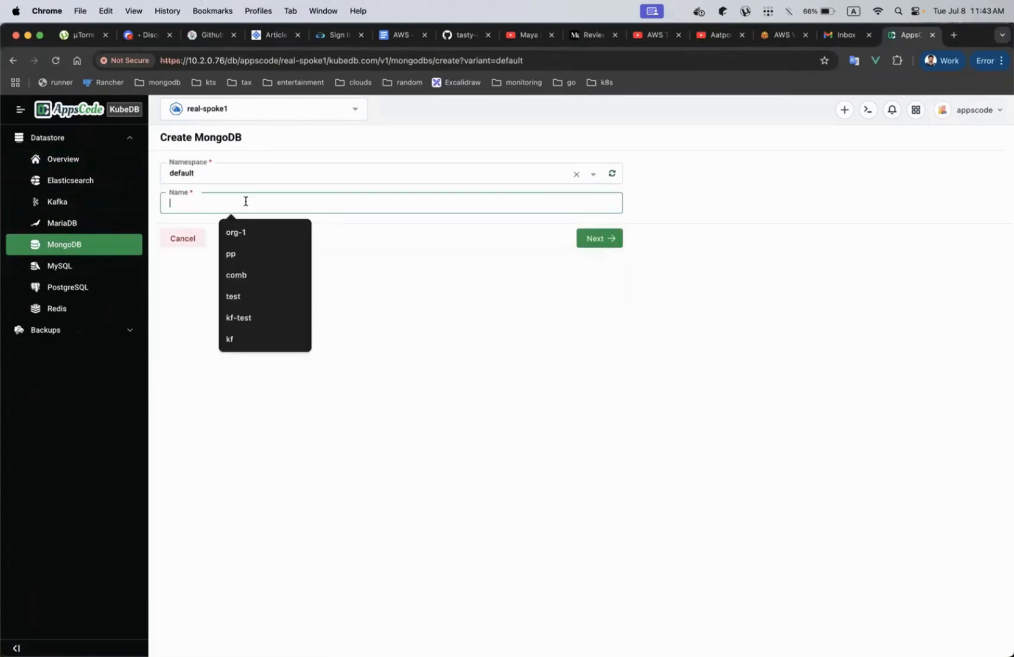
{"action": "type", "text": "mgs"}
{"action": "left_click", "coordinate": [593, 241]}
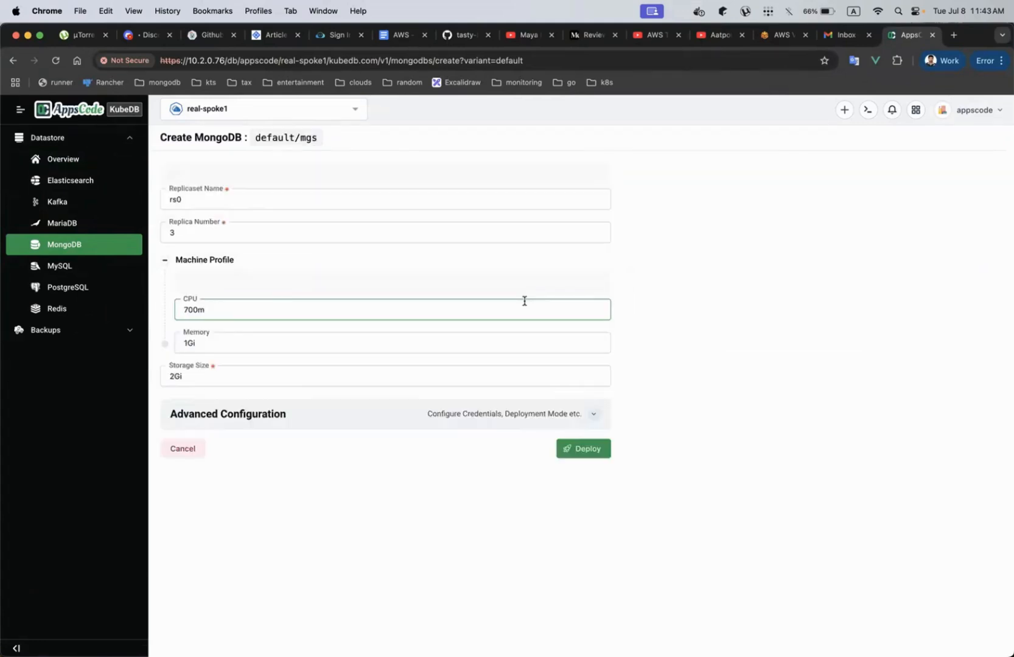
Set the database mode to Standalone and enable Expose via Gateway for the mgs database
{"action": "scroll", "coordinate": [294, 421], "scroll_direction": "down", "scroll_amount": 3}
{"action": "scroll", "coordinate": [294, 421], "scroll_direction": "up", "scroll_amount": 3}
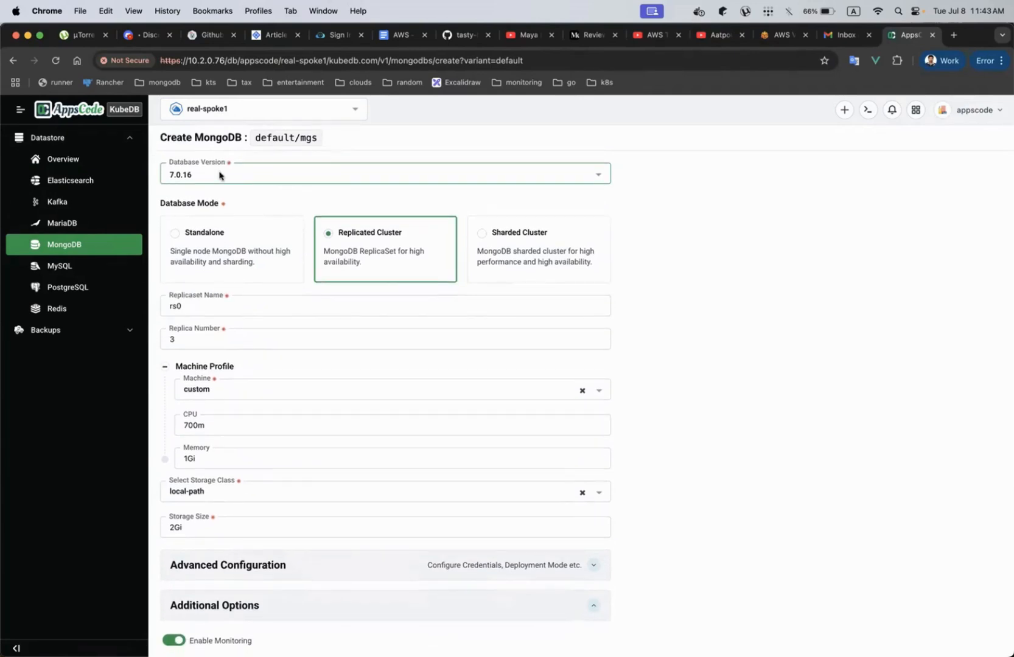
{"action": "scroll", "coordinate": [244, 298], "scroll_direction": "down", "scroll_amount": 1}
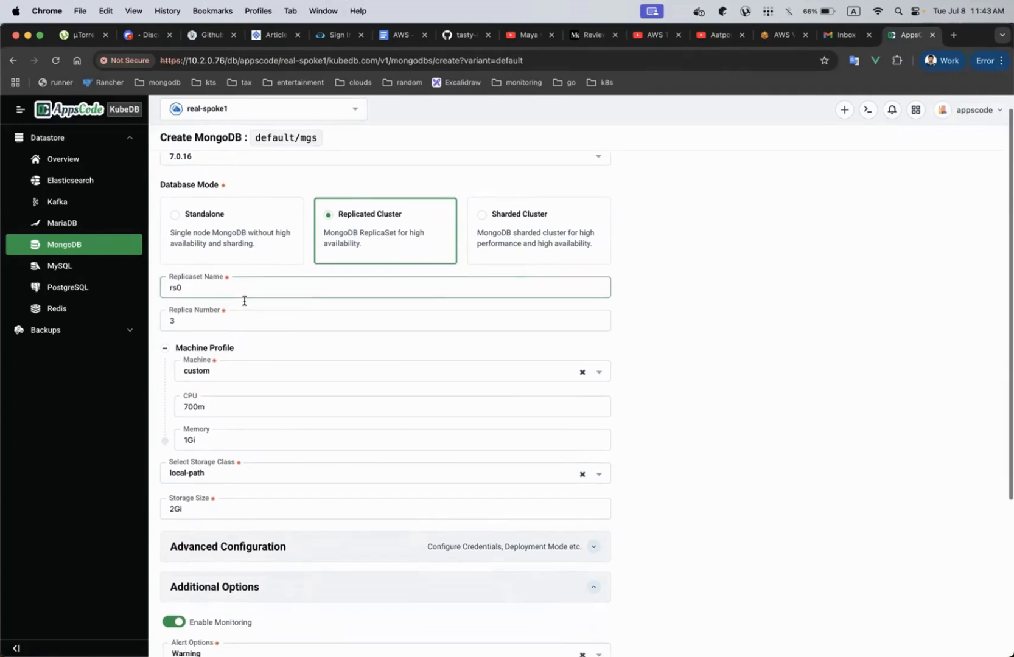
{"action": "left_click", "coordinate": [204, 216]}
{"action": "scroll", "coordinate": [230, 389], "scroll_direction": "down", "scroll_amount": 2}
{"action": "scroll", "coordinate": [230, 394], "scroll_direction": "down", "scroll_amount": 2}
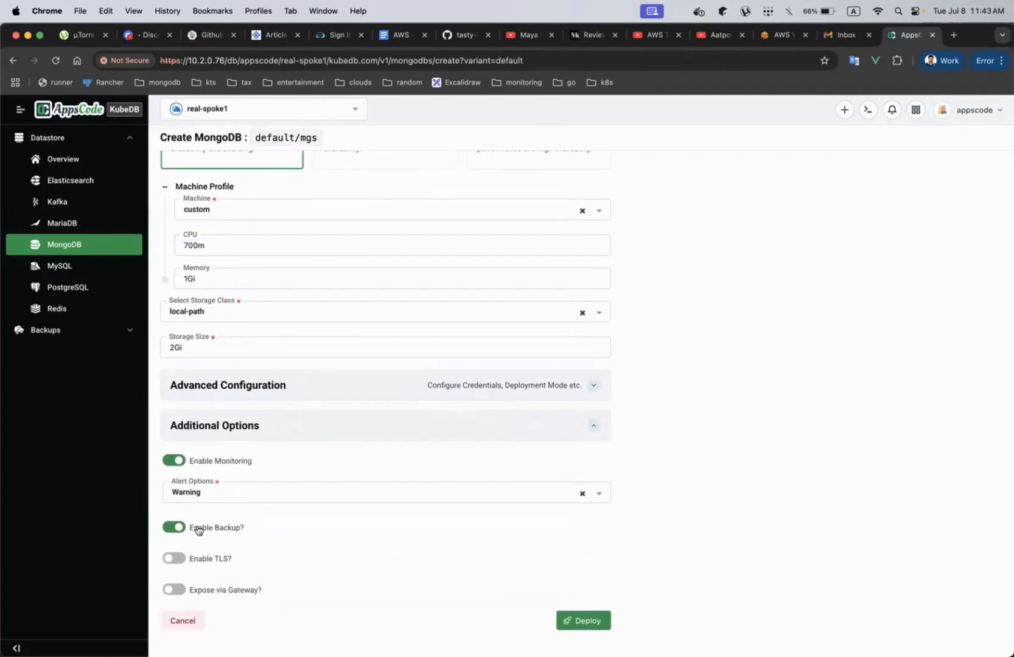
{"action": "left_click", "coordinate": [208, 598]}
Review the mgs configuration form and deploy the MongoDB database
{"action": "scroll", "coordinate": [305, 449], "scroll_direction": "up", "scroll_amount": 2}
{"action": "scroll", "coordinate": [303, 448], "scroll_direction": "up", "scroll_amount": 2}
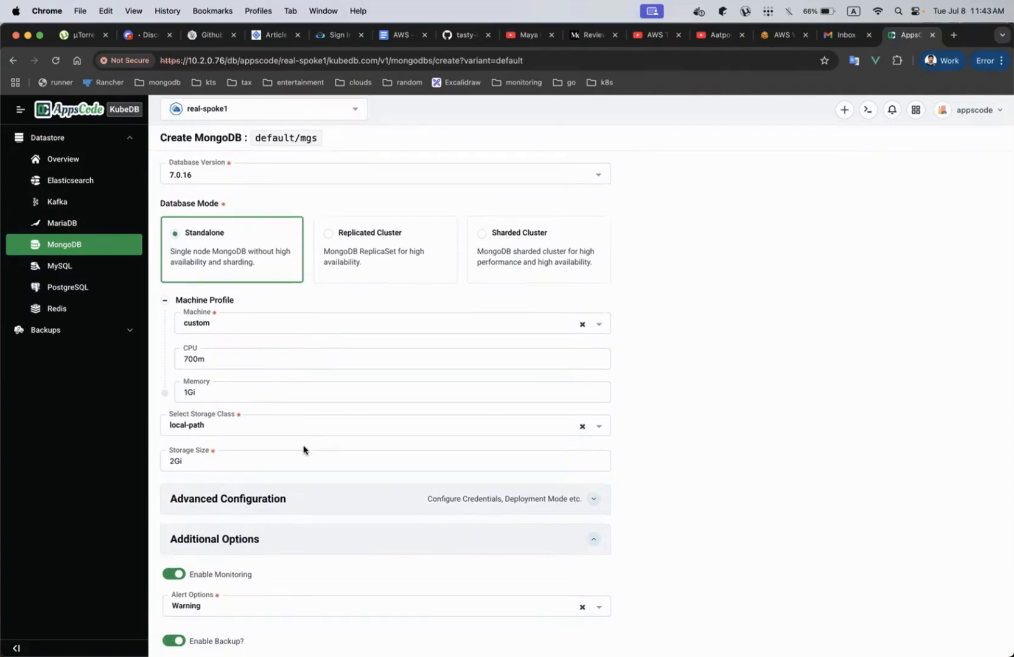
{"action": "scroll", "coordinate": [303, 487], "scroll_direction": "down", "scroll_amount": 5}
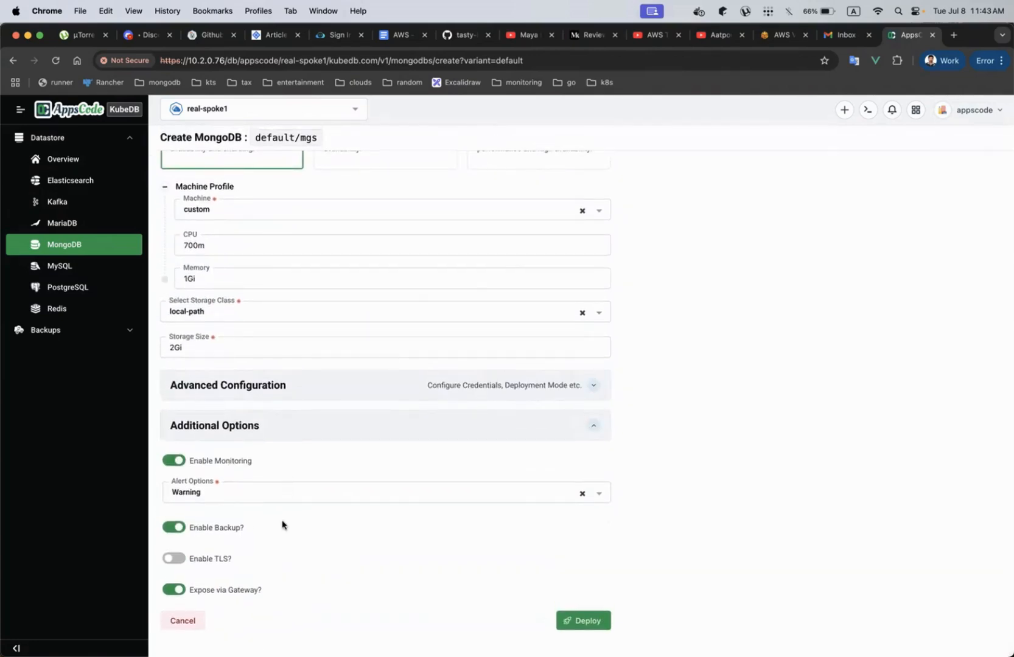
{"action": "scroll", "coordinate": [281, 525], "scroll_direction": "up", "scroll_amount": 5}
{"action": "scroll", "coordinate": [281, 525], "scroll_direction": "down", "scroll_amount": 5}
{"action": "scroll", "coordinate": [307, 412], "scroll_direction": "up", "scroll_amount": 5}
{"action": "scroll", "coordinate": [308, 412], "scroll_direction": "down", "scroll_amount": 5}
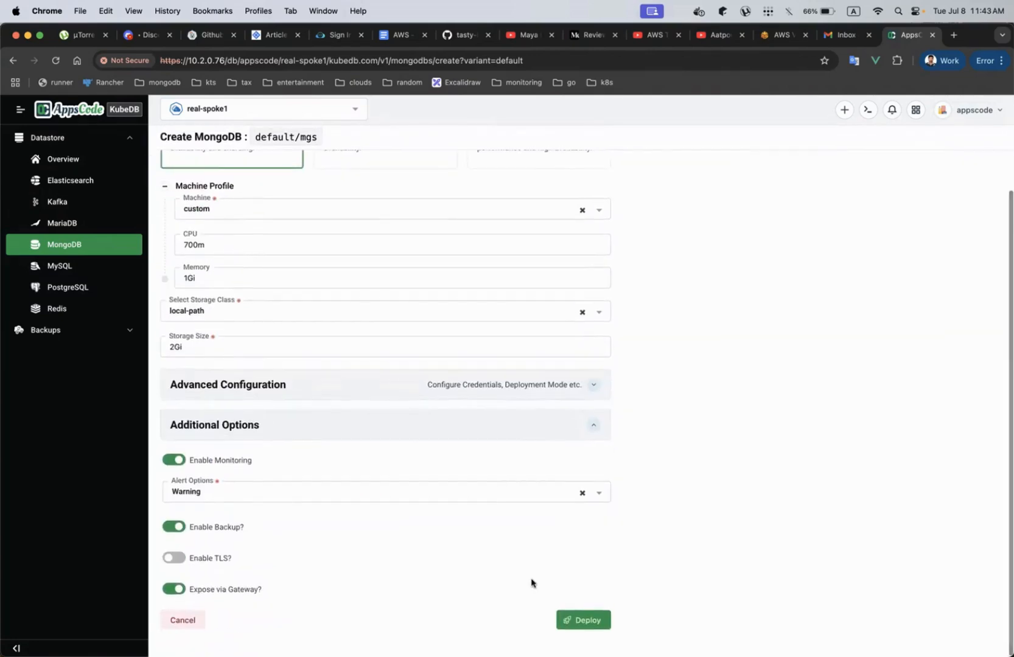
{"action": "left_click", "coordinate": [588, 622]}
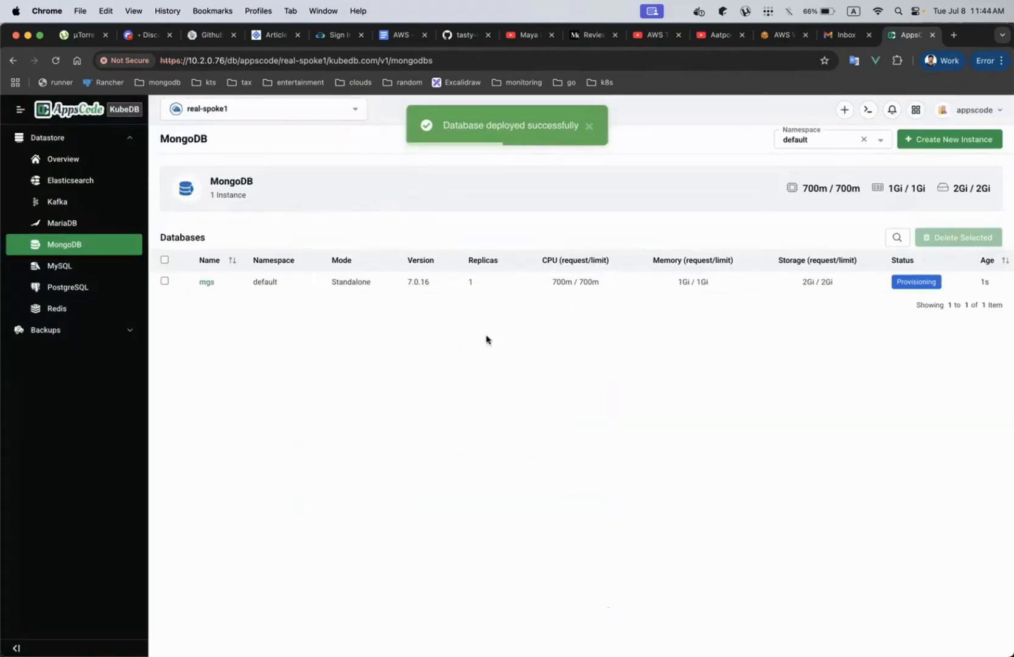
Check the Backup Configuration, BackupStorage and Recent Backups pages under Backups
{"action": "left_click", "coordinate": [67, 331]}
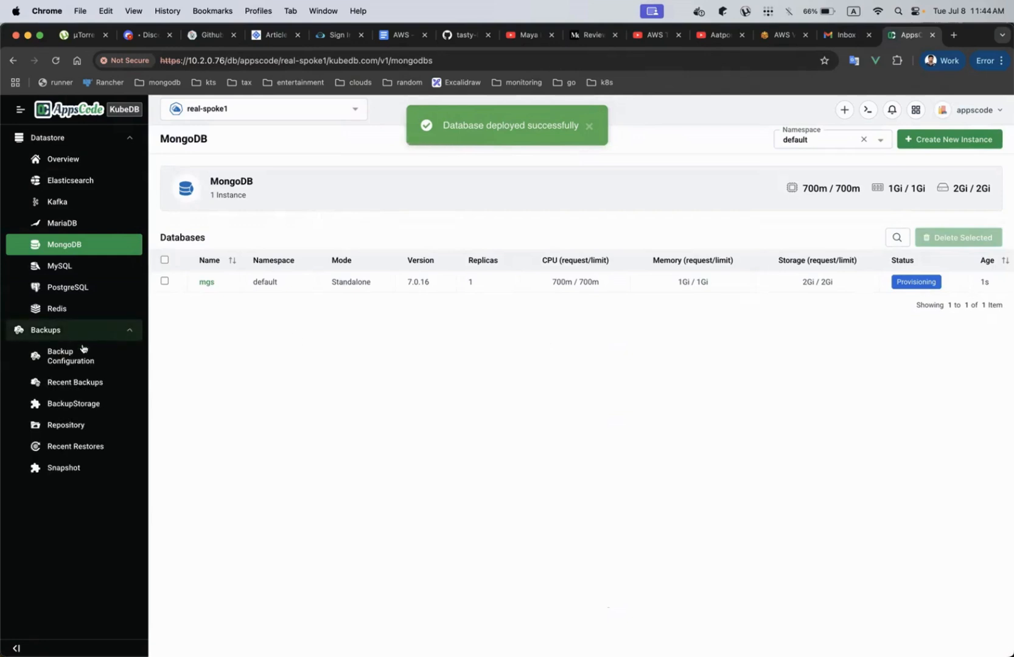
{"action": "left_click", "coordinate": [77, 357]}
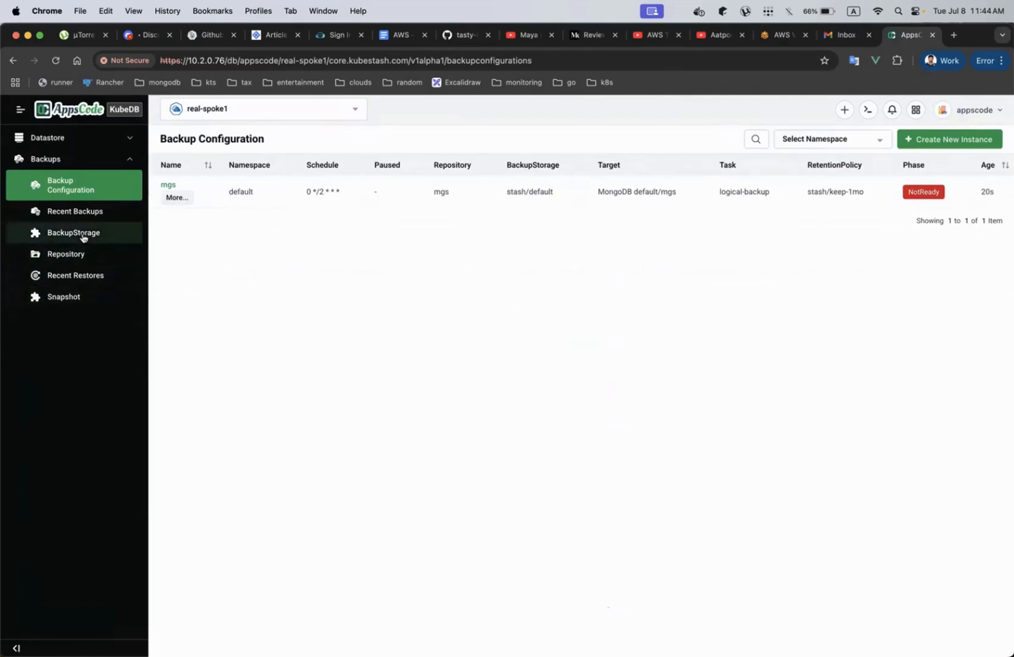
{"action": "left_click", "coordinate": [84, 237]}
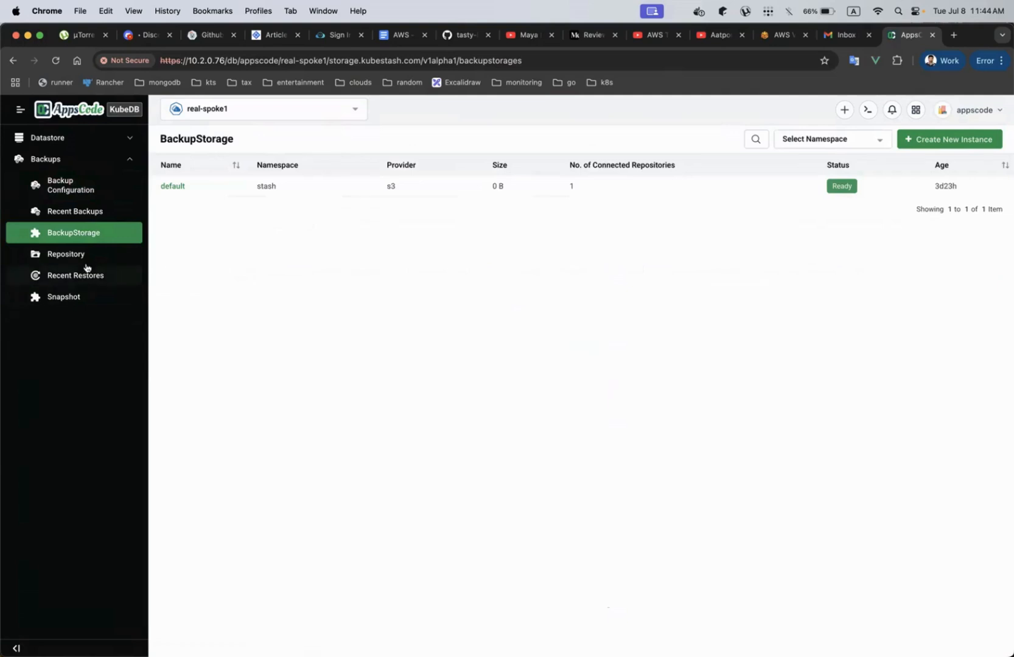
{"action": "left_click", "coordinate": [84, 212]}
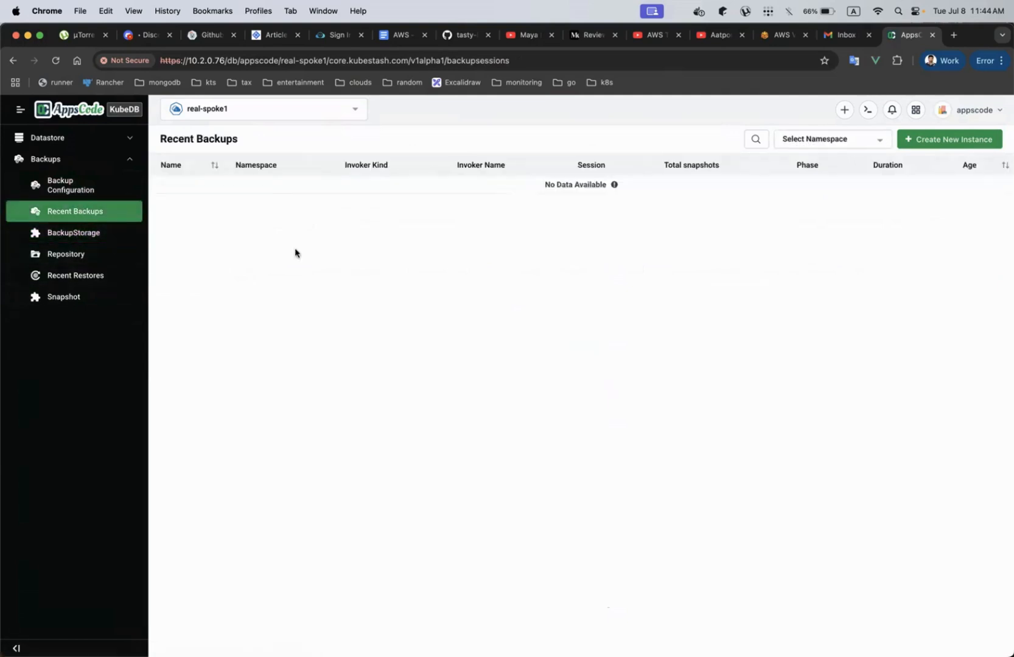
Open the mgs database from the MongoDB datastore list and examine its connection details, insights and nodes
{"action": "left_click", "coordinate": [67, 138]}
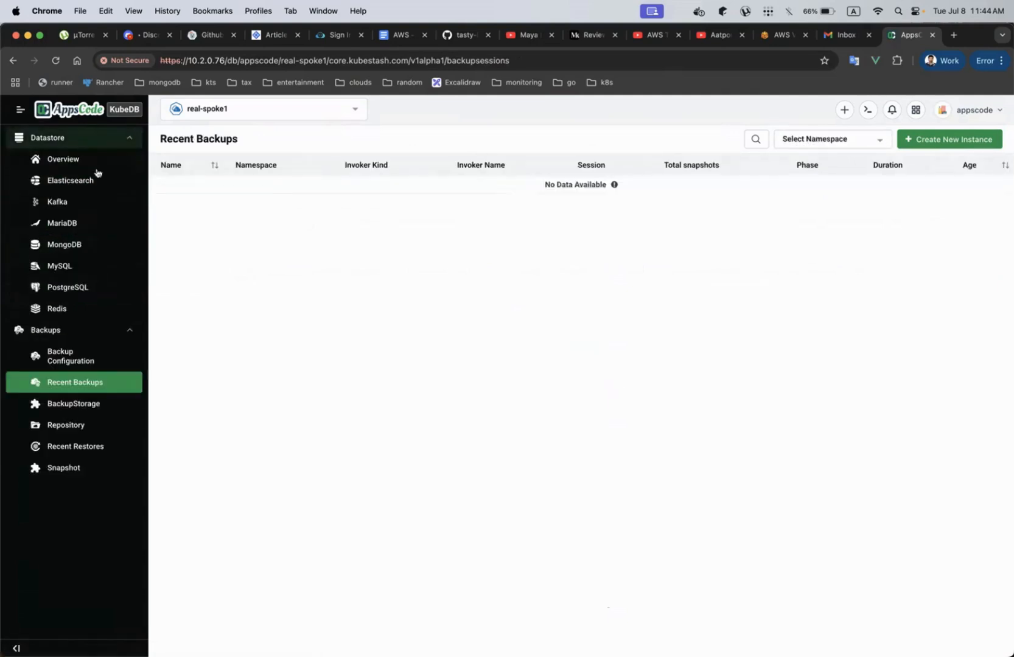
{"action": "left_click", "coordinate": [91, 245]}
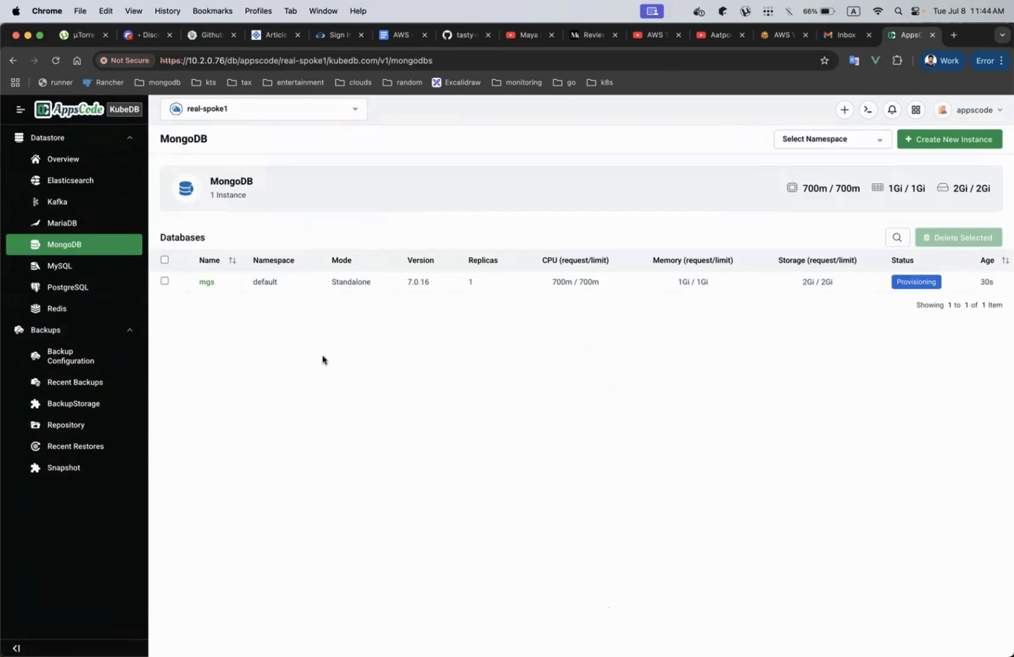
{"action": "left_click", "coordinate": [205, 284]}
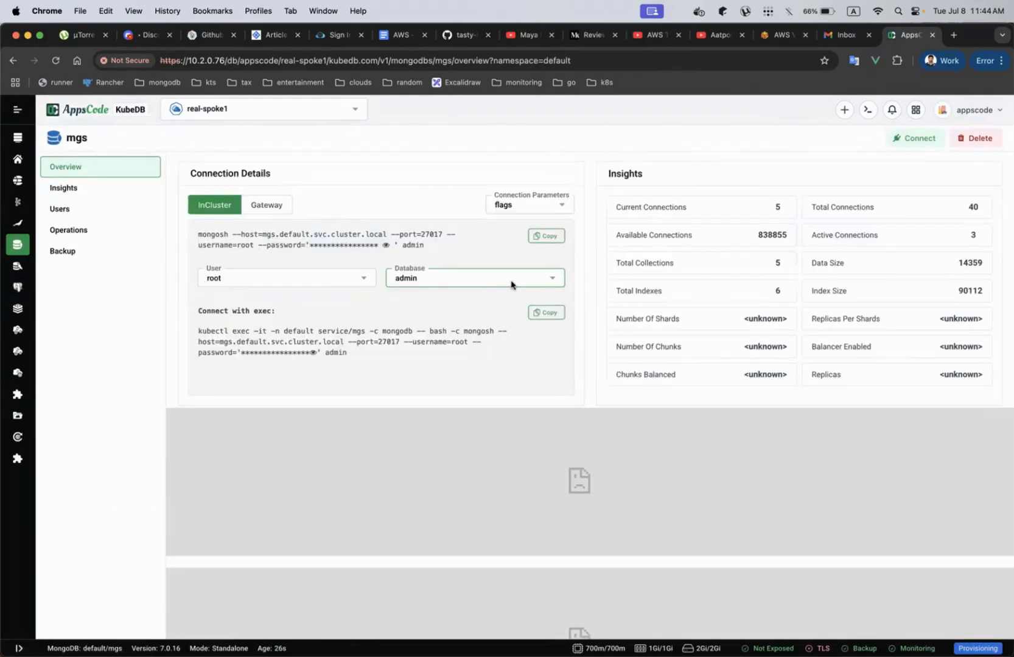
{"action": "scroll", "coordinate": [405, 328], "scroll_direction": "down", "scroll_amount": 3}
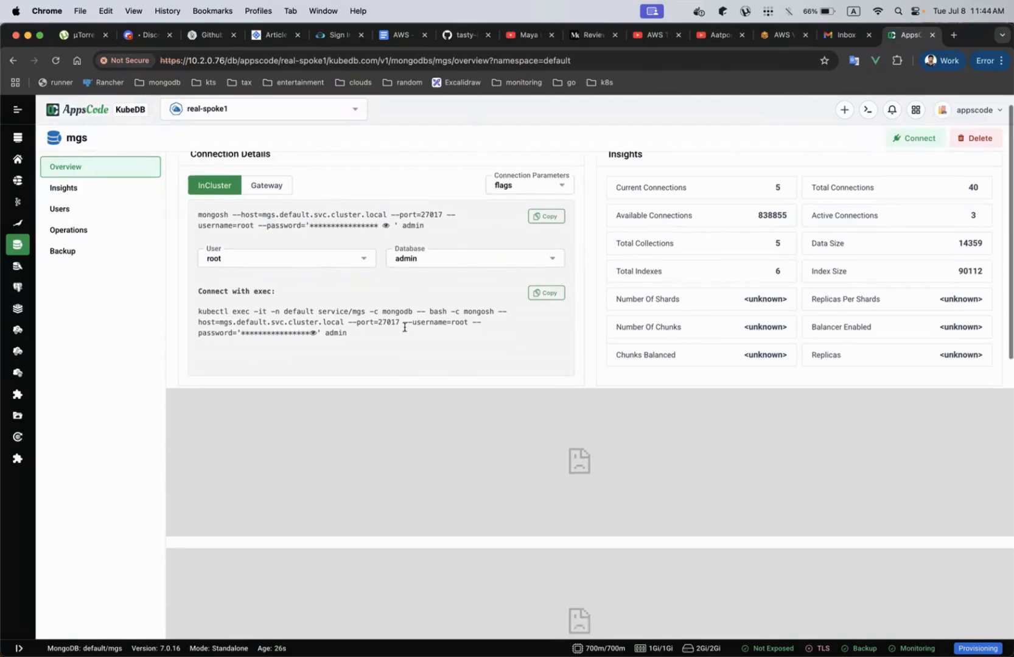
{"action": "scroll", "coordinate": [405, 331], "scroll_direction": "up", "scroll_amount": 4}
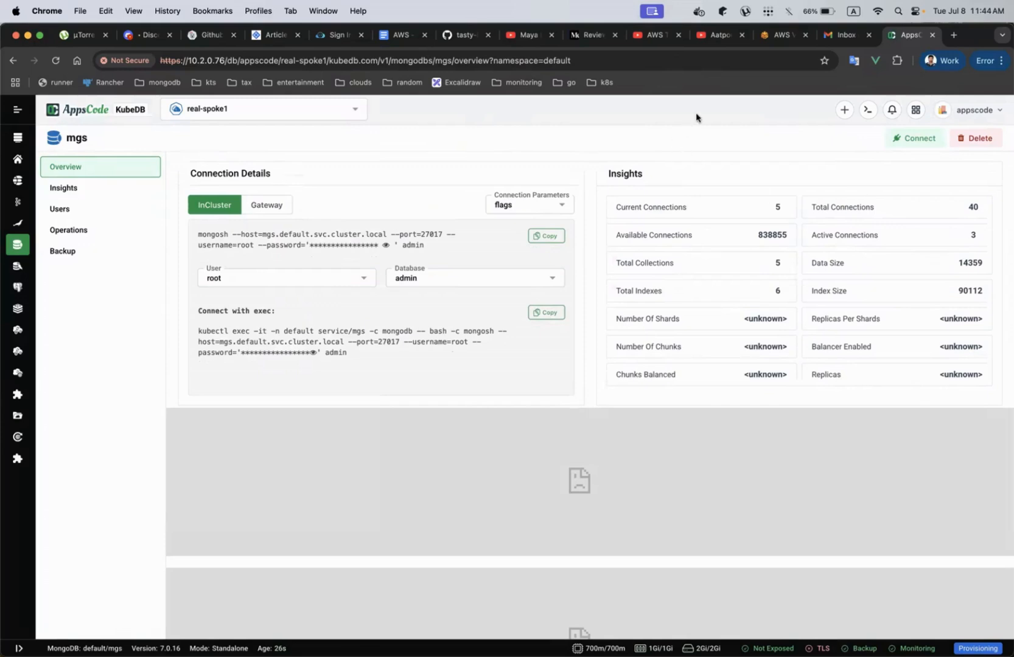
{"action": "scroll", "coordinate": [338, 441], "scroll_direction": "down", "scroll_amount": 5}
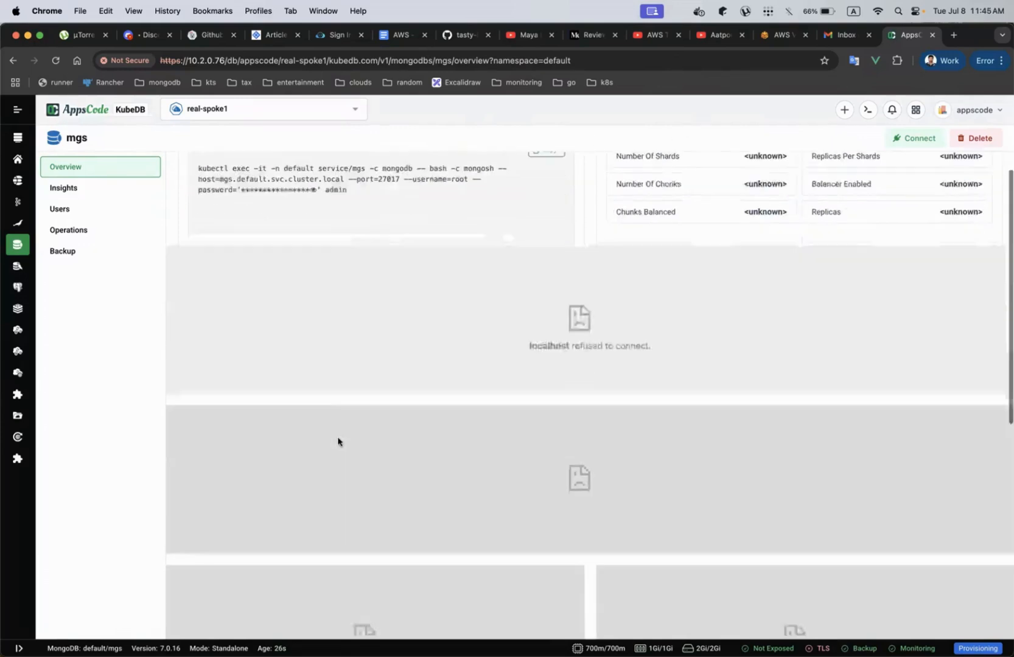
{"action": "scroll", "coordinate": [382, 415], "scroll_direction": "down", "scroll_amount": 10}
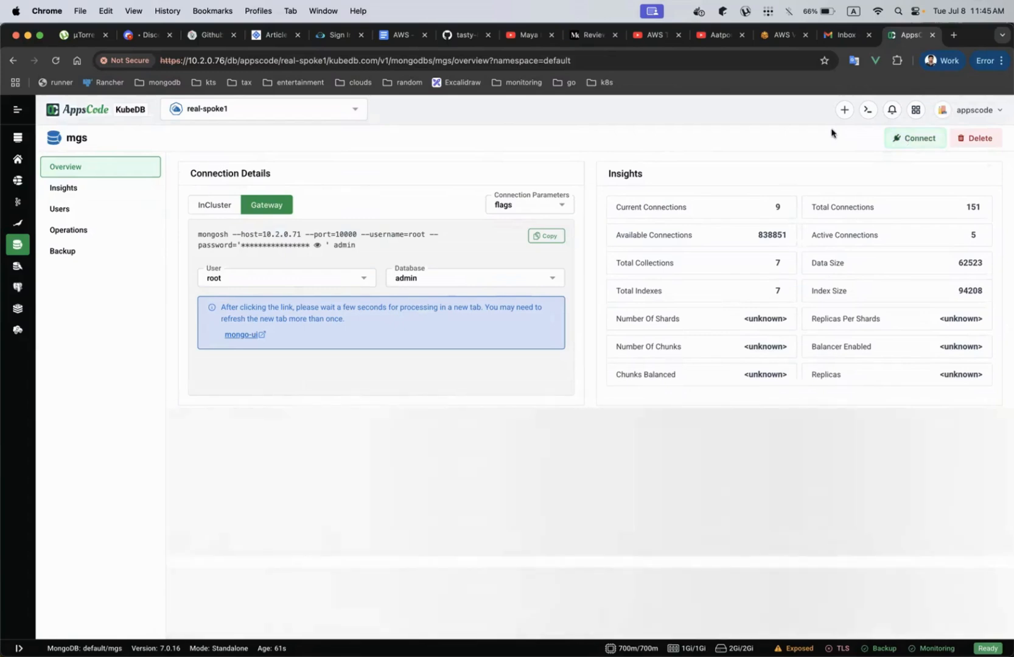
{"action": "scroll", "coordinate": [487, 391], "scroll_direction": "down", "scroll_amount": 10}
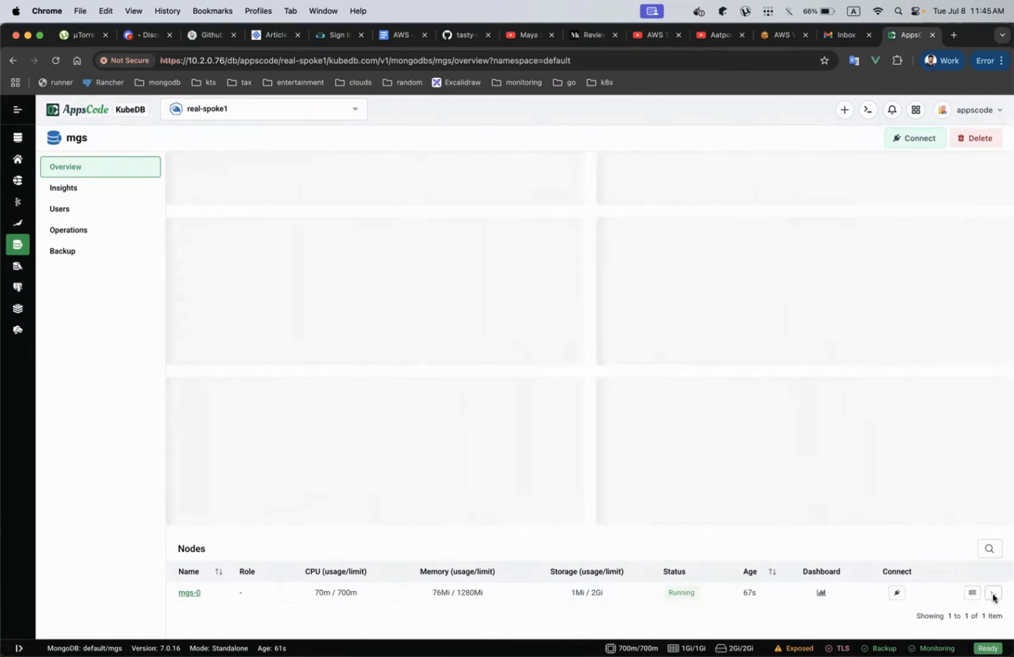
Examine the Insights page of mgs and list its databases from the connected MongoDB shell
{"action": "left_click", "coordinate": [74, 188]}
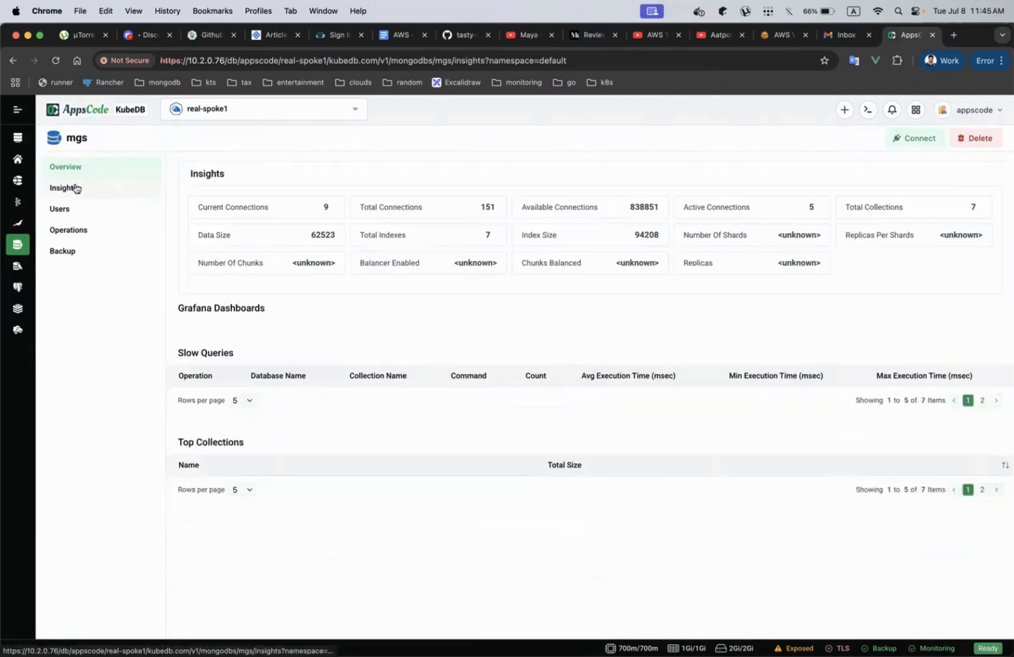
{"action": "scroll", "coordinate": [280, 274], "scroll_direction": "down", "scroll_amount": 2}
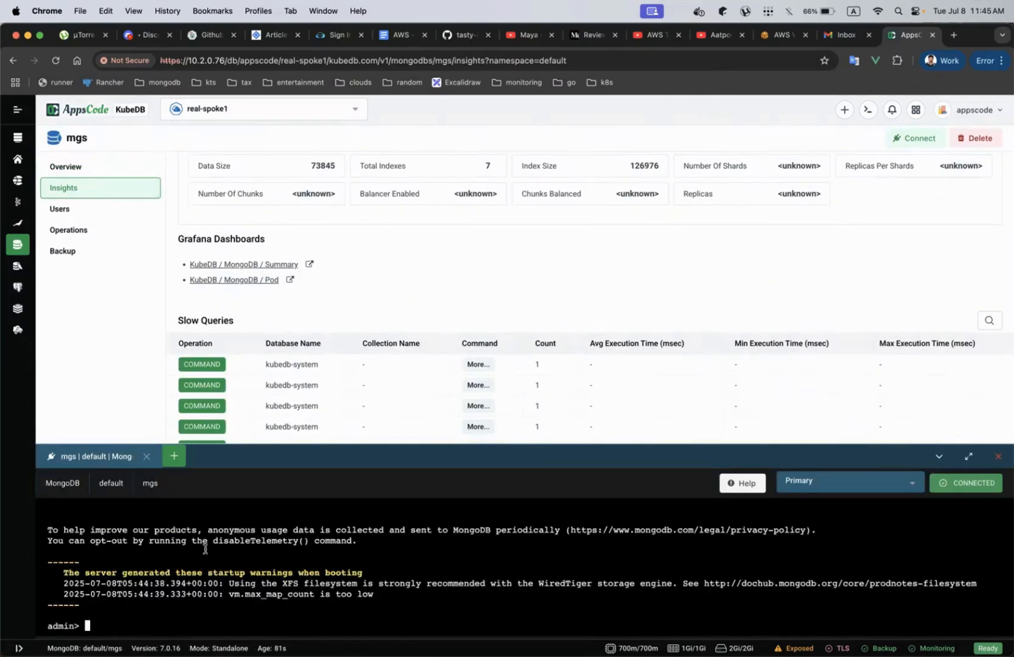
{"action": "type", "text": "show data"}
{"action": "key", "text": "BackSpace"}
{"action": "key", "text": "BackSpace"}
{"action": "type", "text": "bs"}
{"action": "key", "text": "Return"}
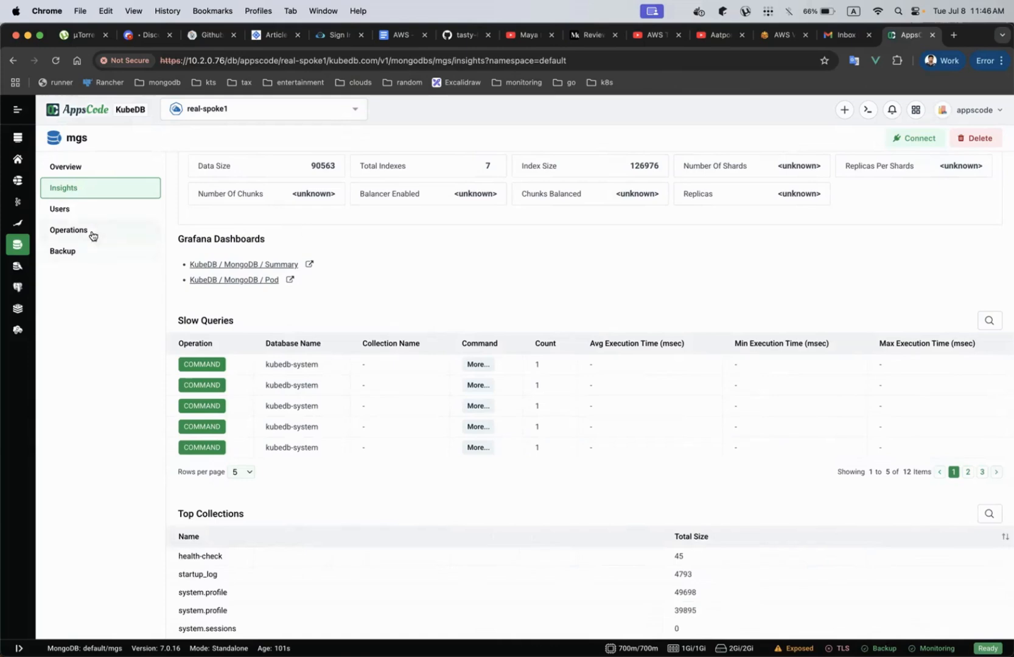
Check the Backup and Operations pages of mgs and its status indicators, and return to the Datastore Overview
{"action": "left_click", "coordinate": [89, 251]}
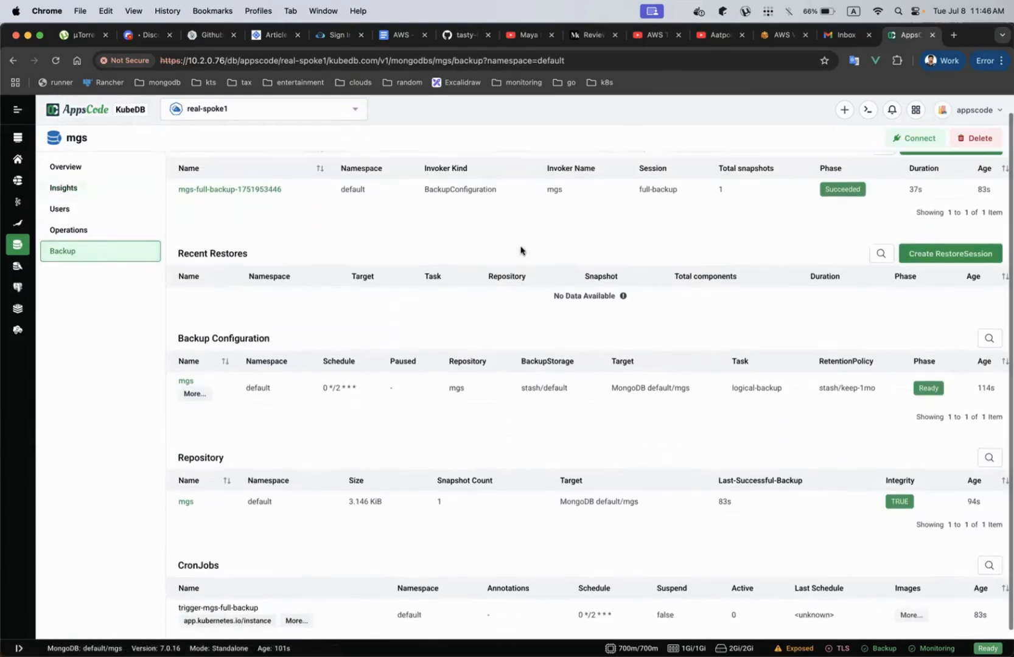
{"action": "scroll", "coordinate": [365, 292], "scroll_direction": "down", "scroll_amount": 2}
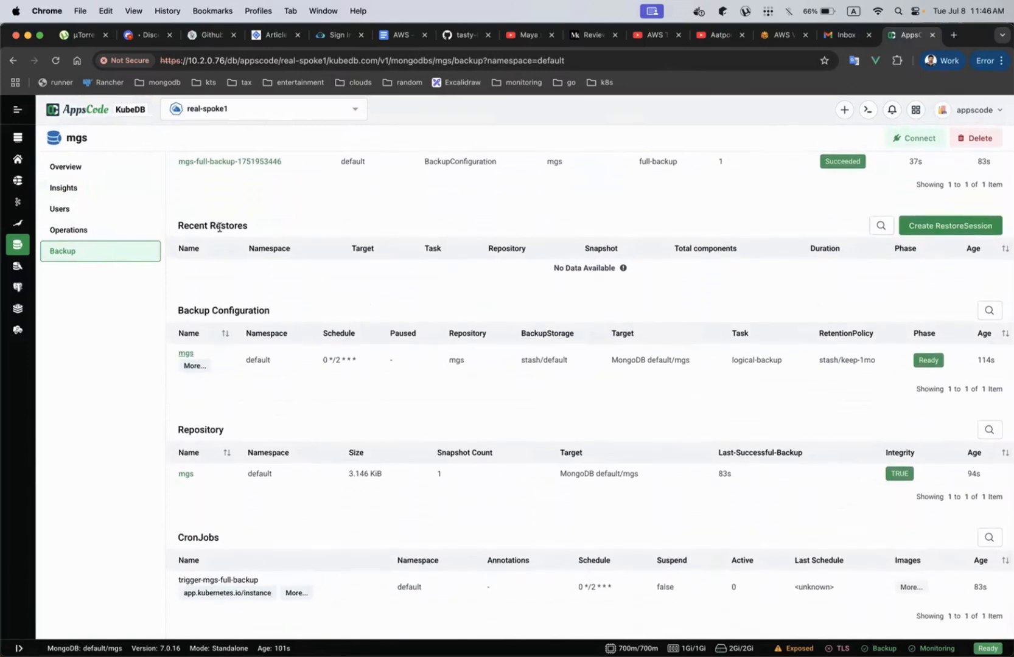
{"action": "left_click", "coordinate": [95, 232]}
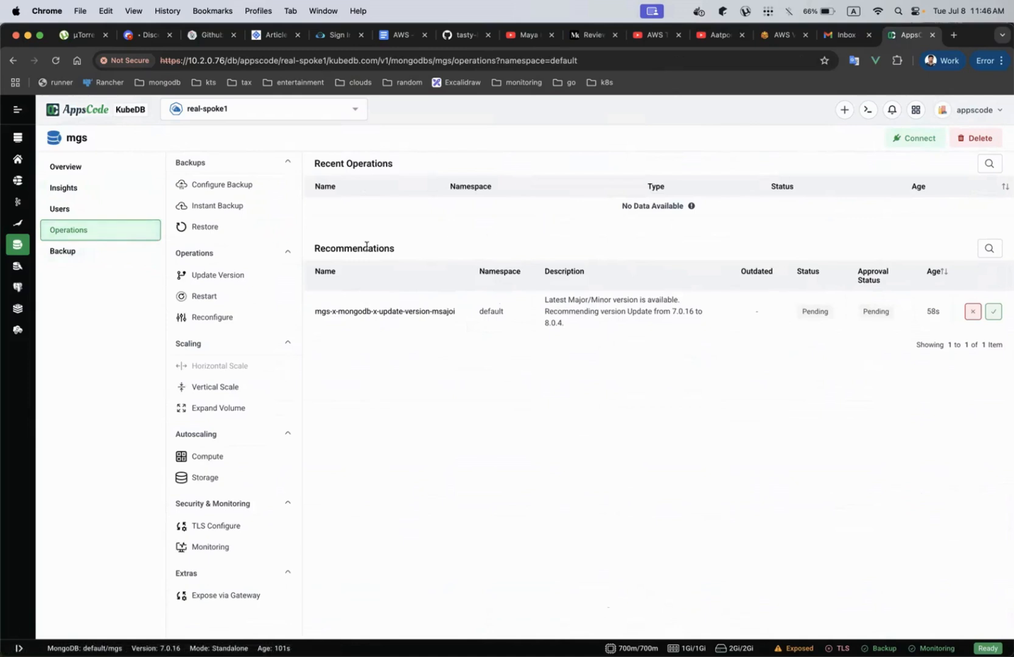
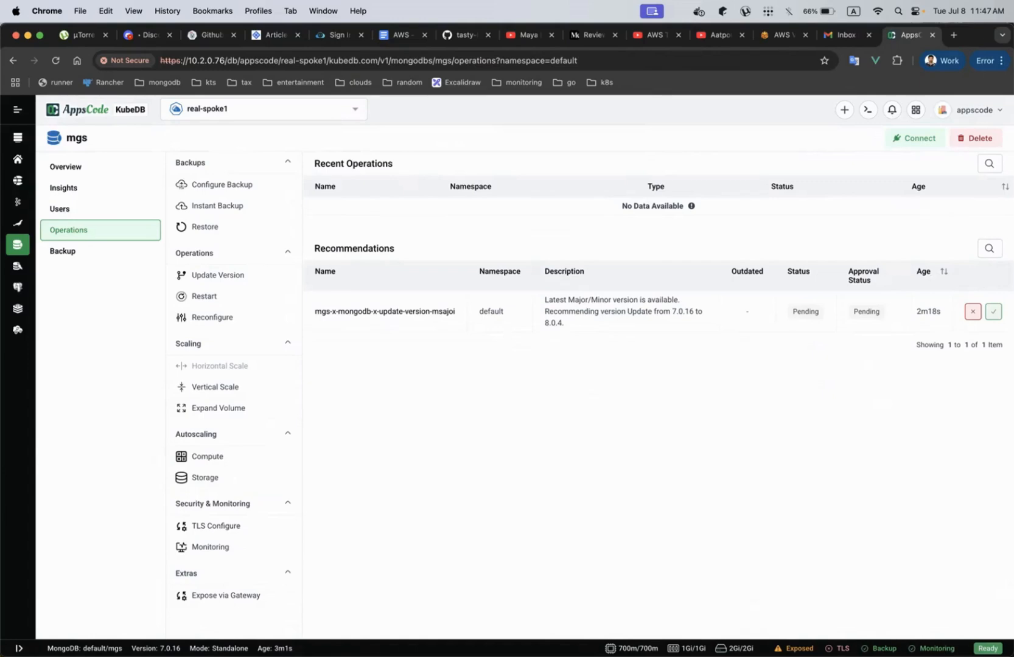
{"action": "double_click", "coordinate": [840, 649]}
{"action": "double_click", "coordinate": [798, 649]}
{"action": "left_click", "coordinate": [91, 111]}
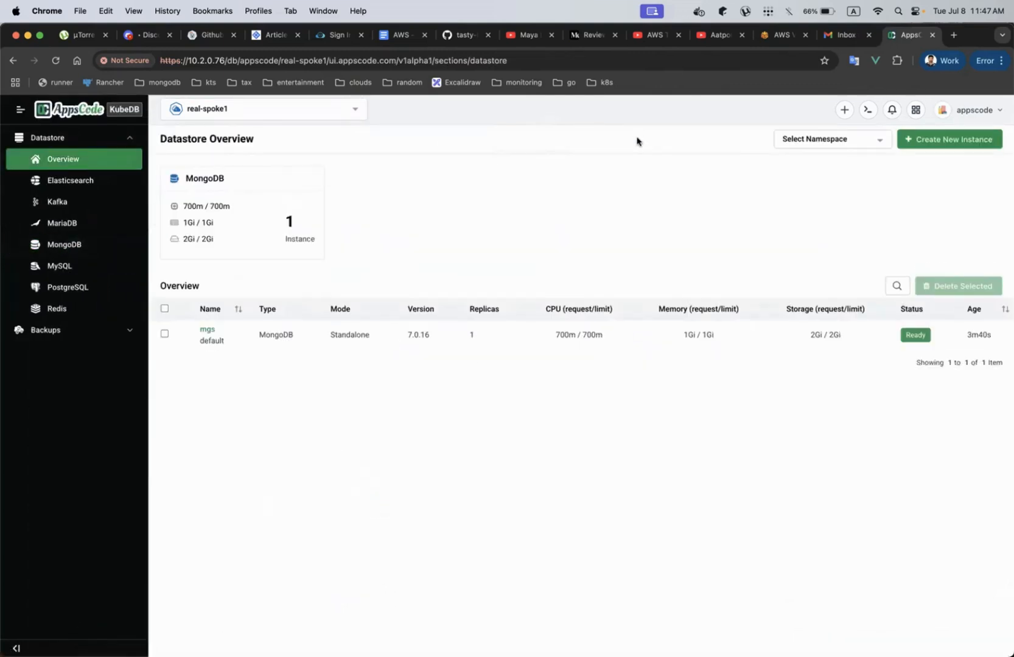
Switch to Notes and add a "Create db" bullet under Kubedb-ui in the Platform-ui note
{"action": "key", "text": "ctrl+Up"}
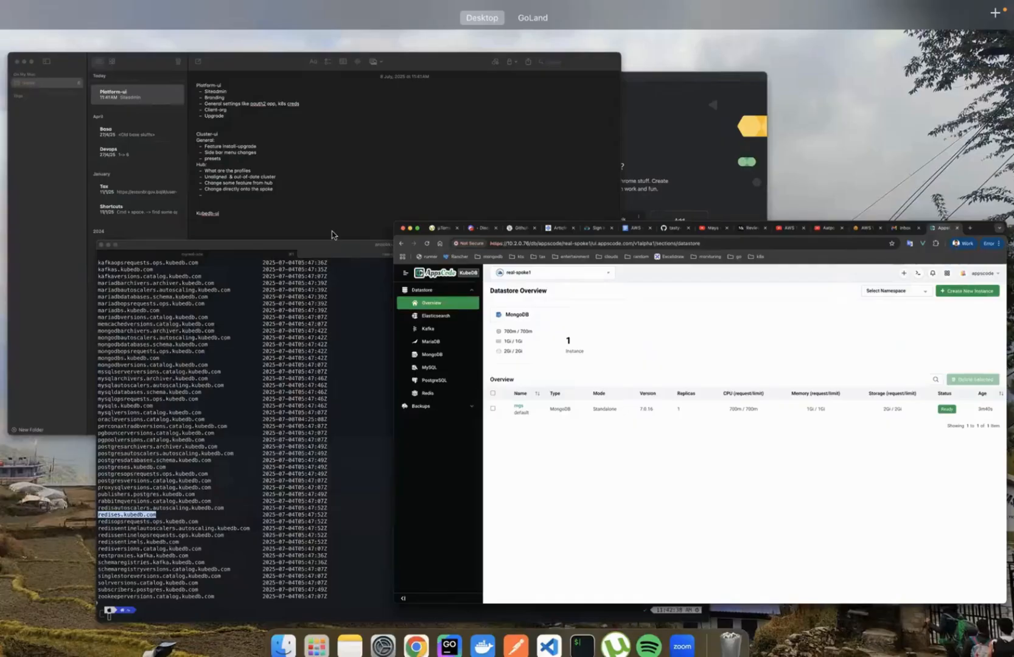
{"action": "left_click", "coordinate": [426, 182]}
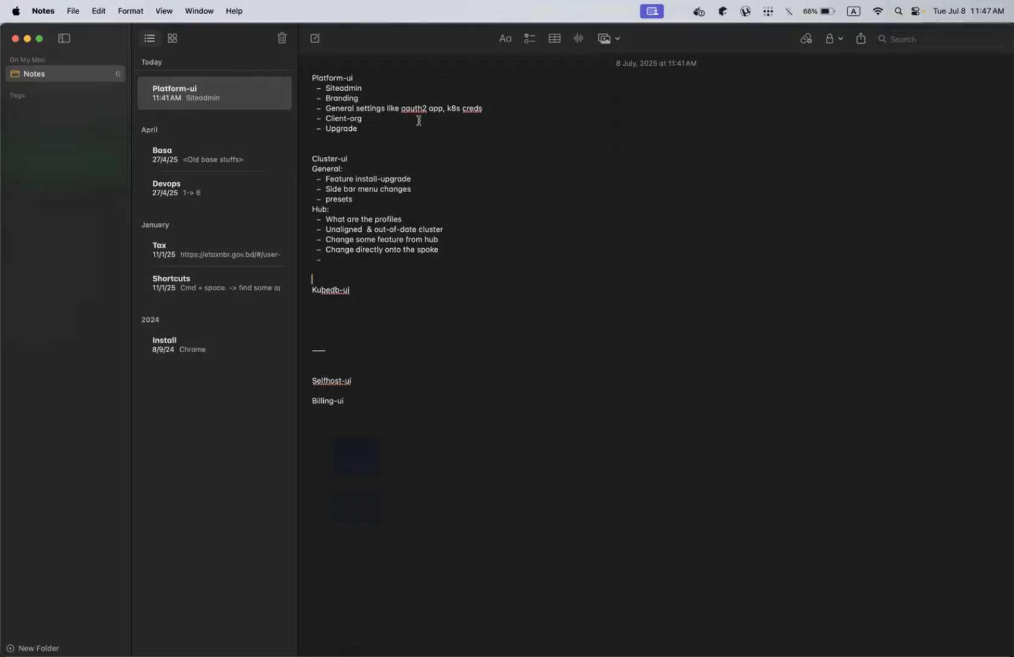
{"action": "left_click", "coordinate": [352, 300]}
{"action": "type", "text": "- "}
{"action": "type", "text": "Create db"}
{"action": "key", "text": "Return"}
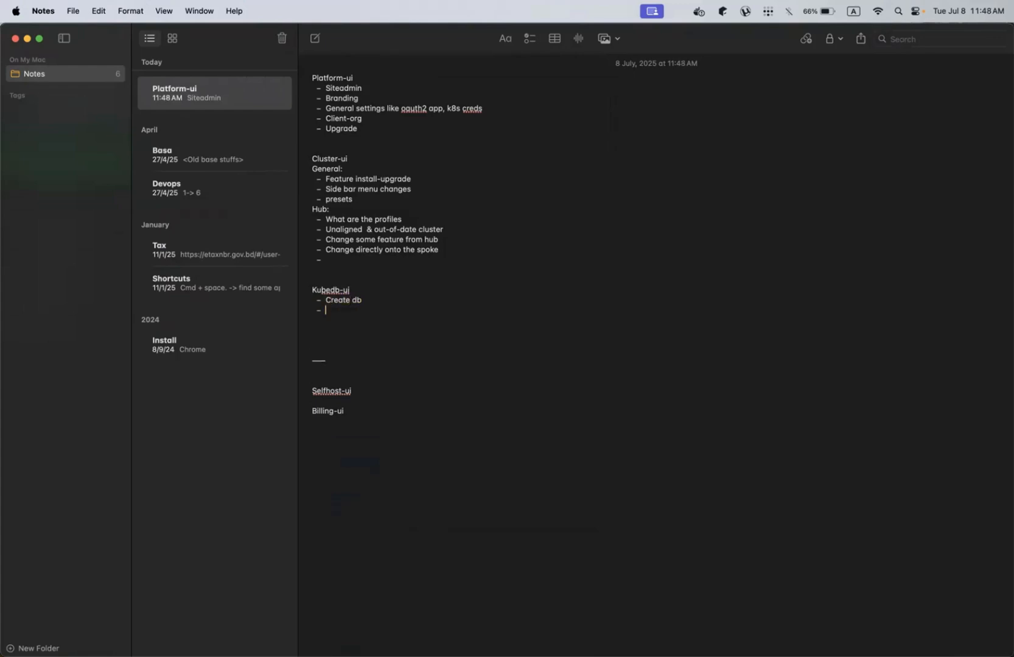
Add the bullet "Handle everything form kubed-ui-presets" under Kubedb-ui
{"action": "type", "text": "hadn"}
{"action": "key", "text": "BackSpace"}
{"action": "key", "text": "BackSpace"}
{"action": "key", "text": "BackSpace"}
{"action": "key", "text": "BackSpace"}
{"action": "type", "text": "handle "}
{"action": "type", "text": "everything "}
{"action": "type", "text": "form cubed-"}
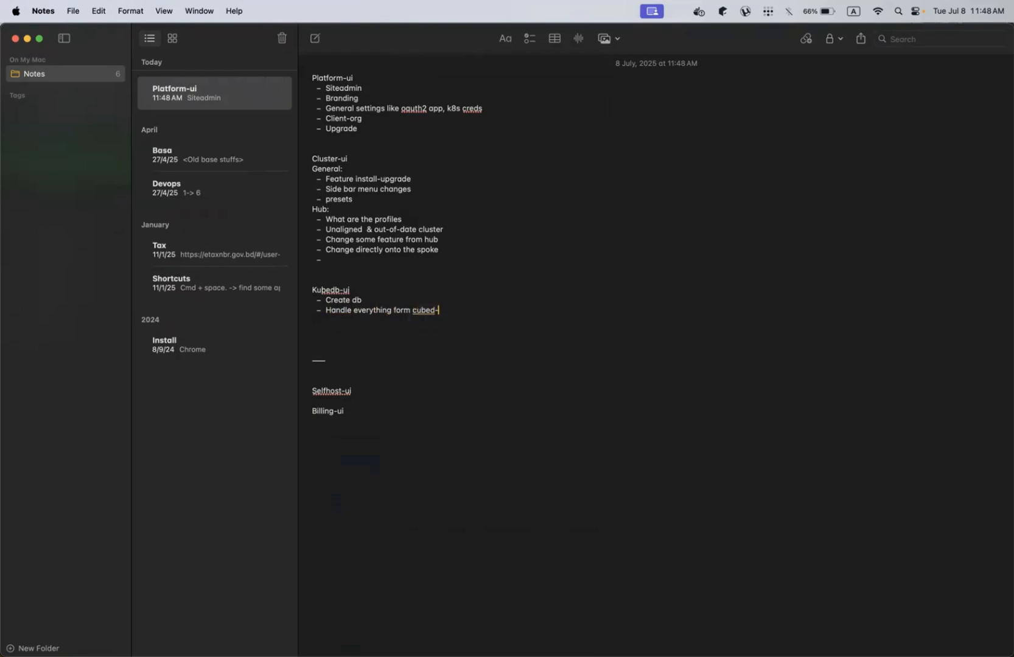
{"action": "type", "text": "ui-presets"}
{"action": "key", "text": "Return"}
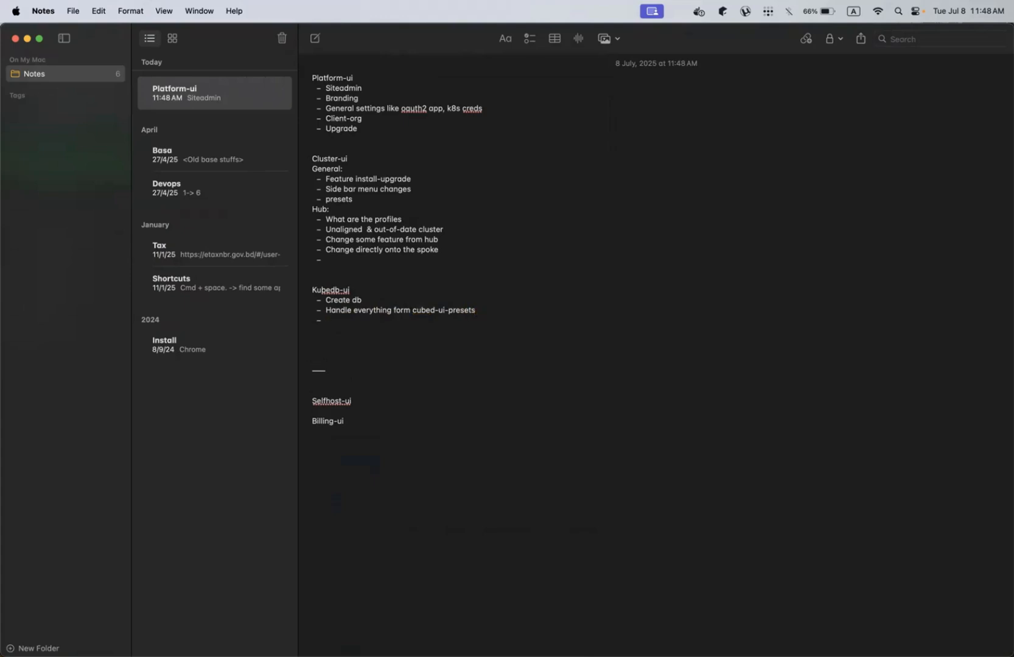
{"action": "left_click", "coordinate": [414, 311]}
{"action": "key", "text": "BackSpace"}
{"action": "type", "text": "k"}
Add the bullets "Backups", "Day 2 operations" and "Grafana ui" to the Kubedb-ui list
{"action": "type", "text": "Backup"}
{"action": "type", "text": "s"}
{"action": "key", "text": "Return"}
{"action": "key", "text": "BackSpace"}
{"action": "type", "text": "Day 2 operations"}
{"action": "key", "text": "Return"}
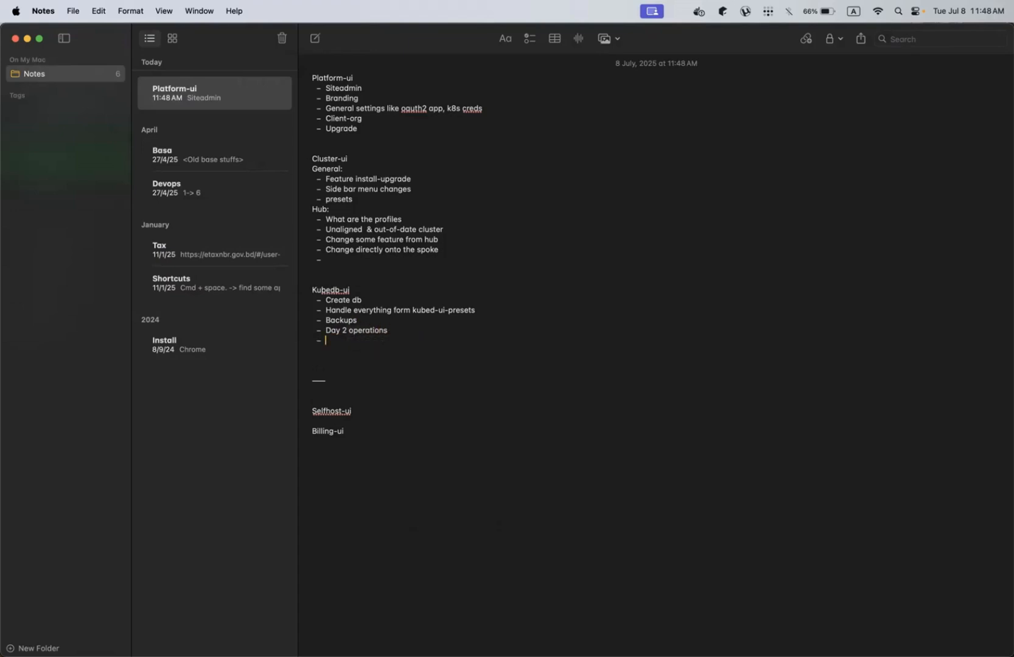
{"action": "type", "text": "Grafana ui"}
Switch back to Chrome and open the Insights page of the mgs database
{"action": "key", "text": "ctrl+Up"}
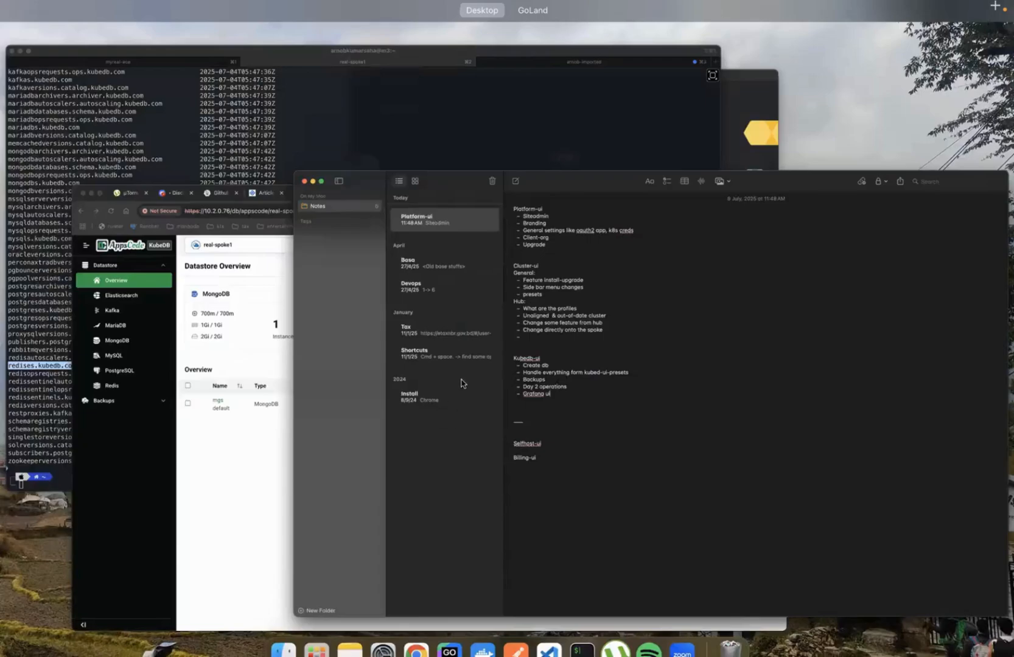
{"action": "left_click", "coordinate": [77, 202]}
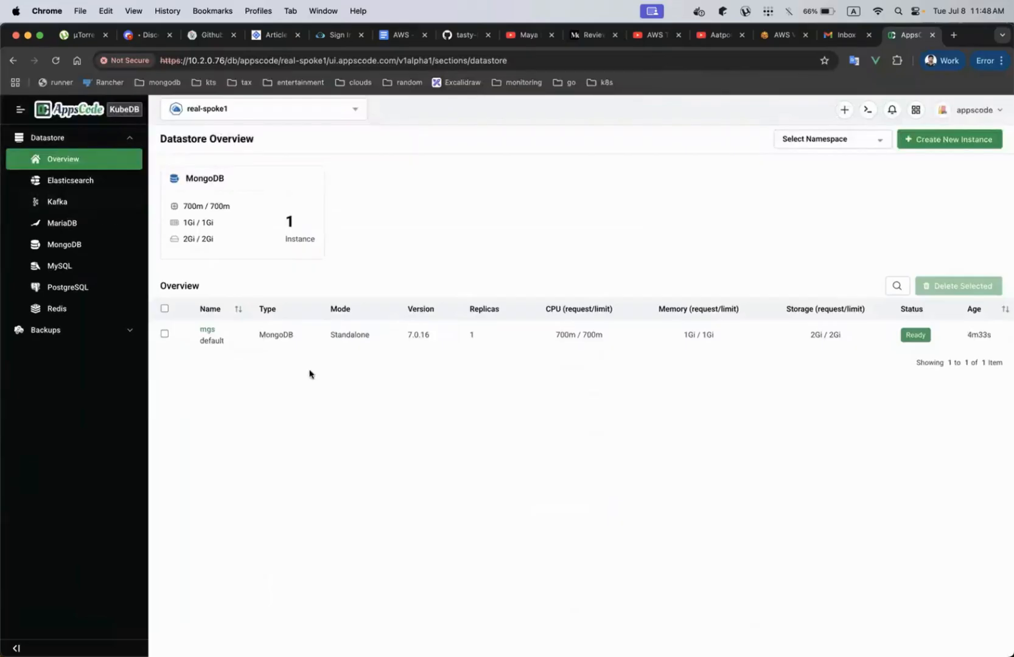
{"action": "left_click", "coordinate": [216, 330]}
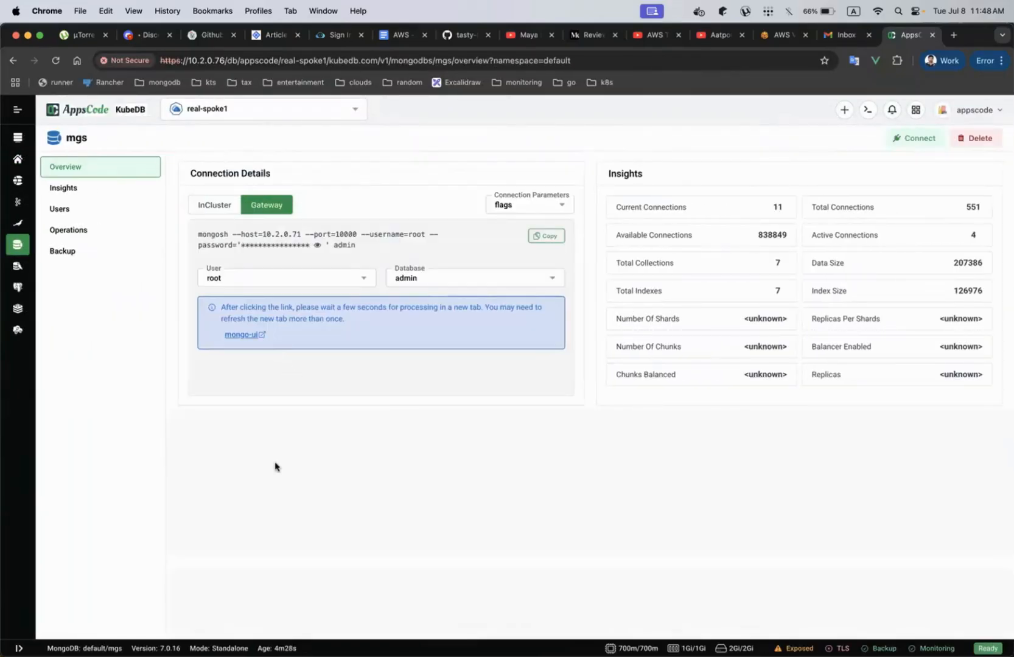
{"action": "scroll", "coordinate": [275, 466], "scroll_direction": "down", "scroll_amount": 10}
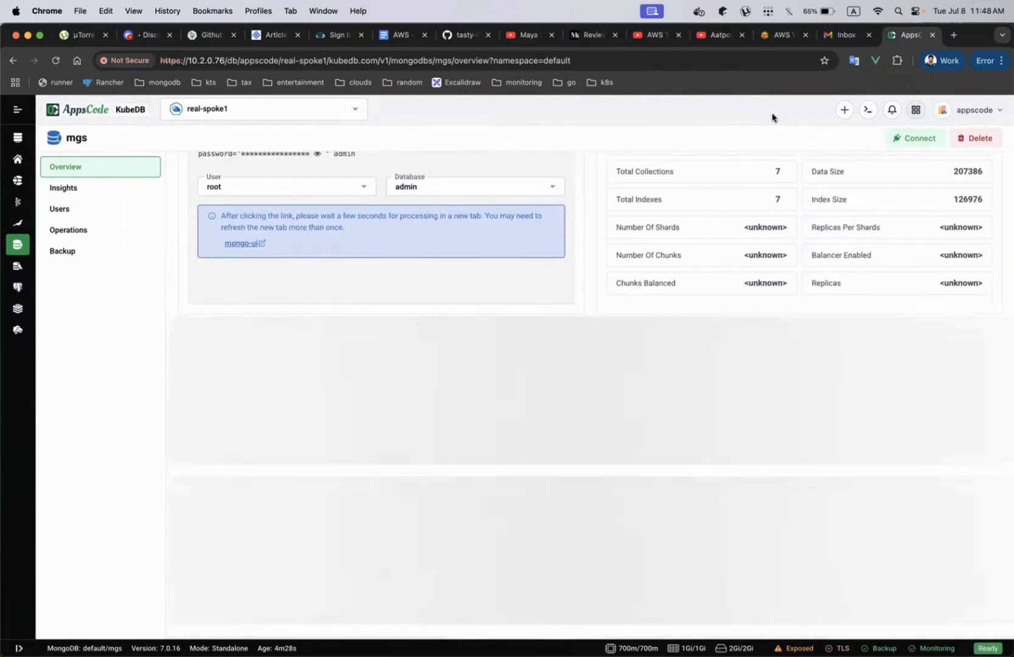
{"action": "left_click", "coordinate": [111, 188]}
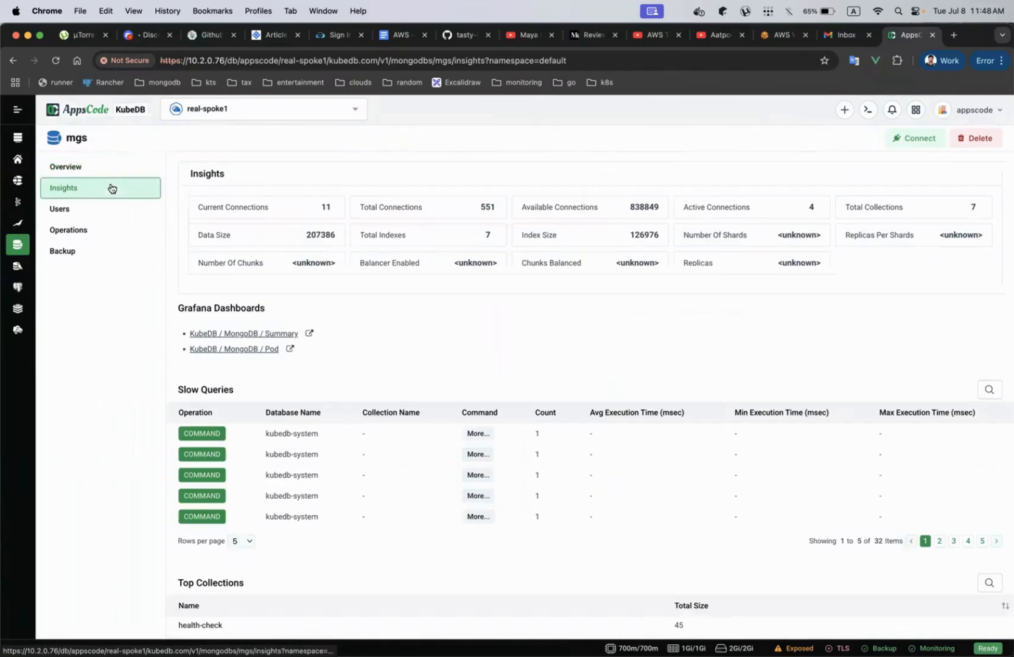
Open the KubeDB / MongoDB / Summary Grafana dashboard for mgs, look through its panels and close it
{"action": "left_click", "coordinate": [263, 333]}
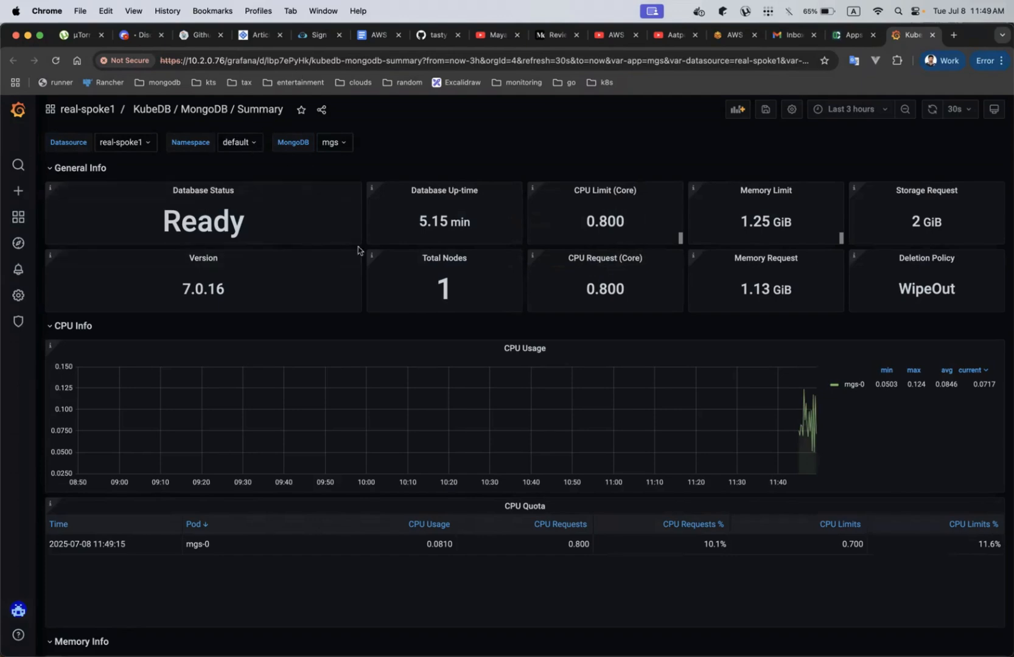
{"action": "scroll", "coordinate": [348, 335], "scroll_direction": "down", "scroll_amount": 7}
{"action": "scroll", "coordinate": [348, 335], "scroll_direction": "down", "scroll_amount": 8}
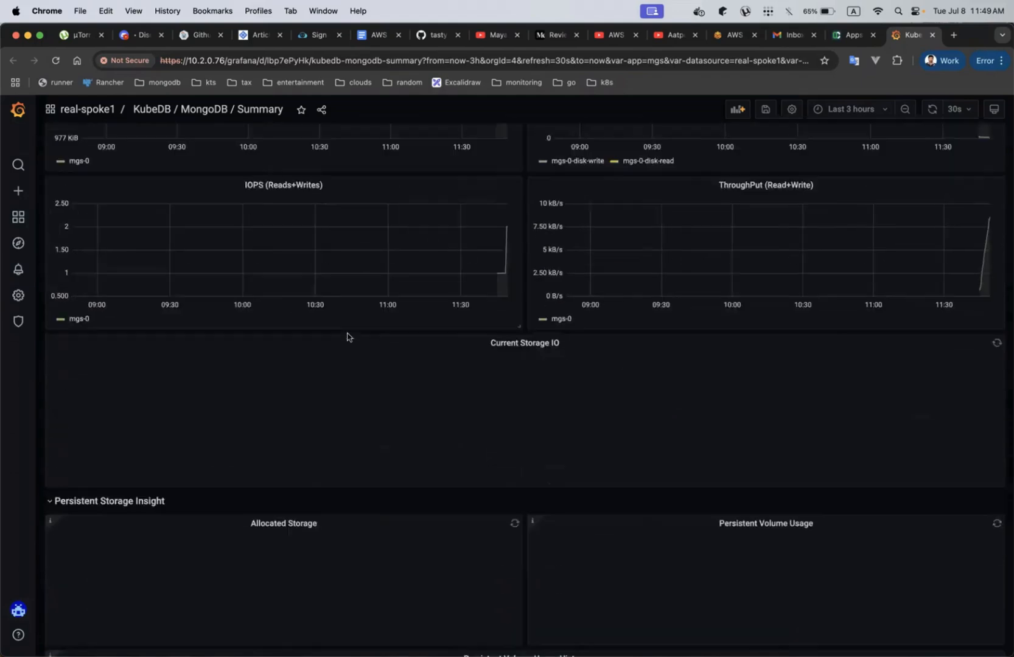
{"action": "scroll", "coordinate": [348, 334], "scroll_direction": "up", "scroll_amount": 13}
{"action": "scroll", "coordinate": [348, 335], "scroll_direction": "up", "scroll_amount": 5}
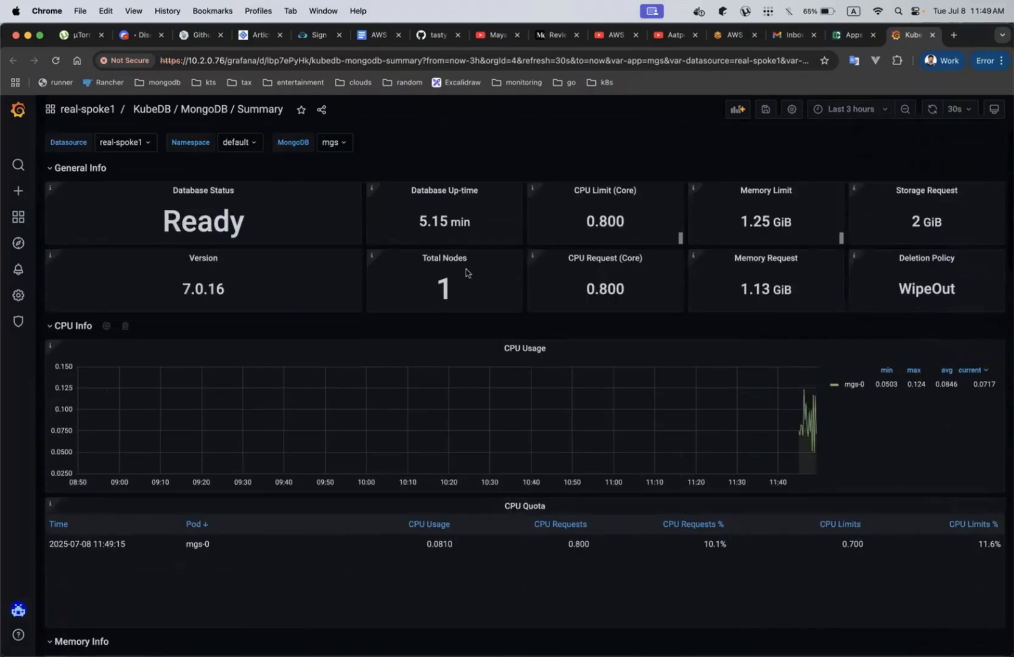
{"action": "left_click", "coordinate": [931, 35]}
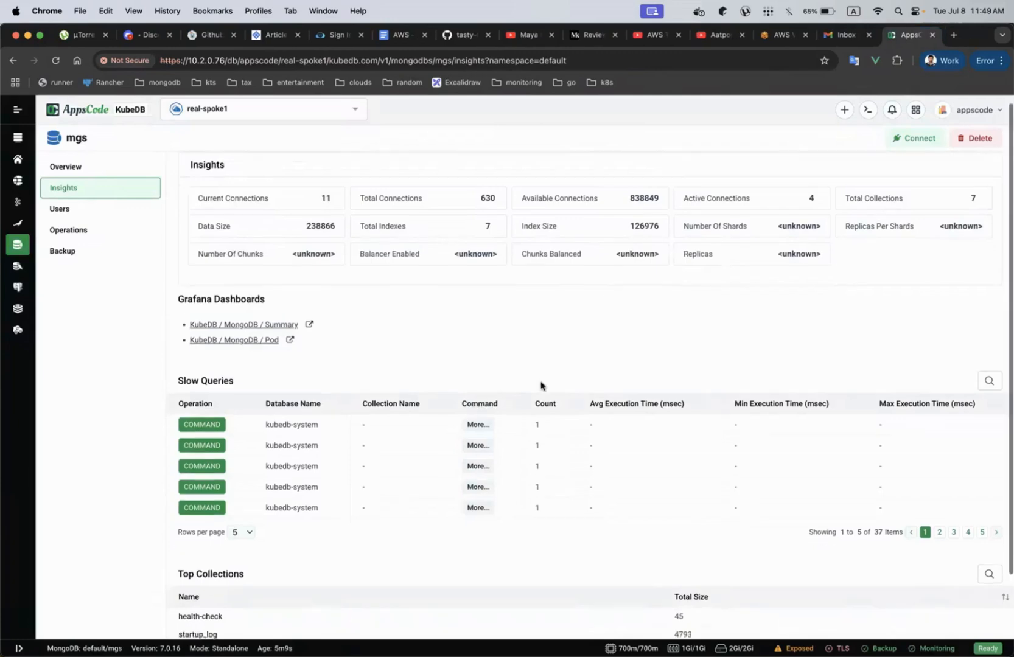
Revisit the Overview, Users and Operations pages of the mgs database
{"action": "scroll", "coordinate": [541, 385], "scroll_direction": "down", "scroll_amount": 1}
{"action": "left_click", "coordinate": [104, 167]}
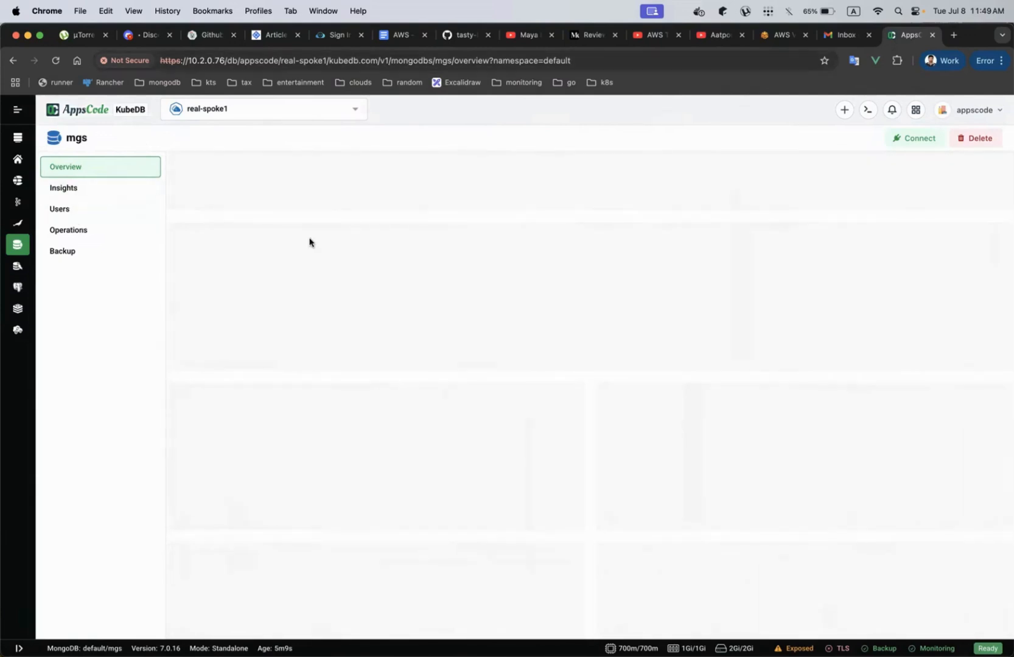
{"action": "left_click", "coordinate": [72, 210]}
{"action": "left_click", "coordinate": [68, 231]}
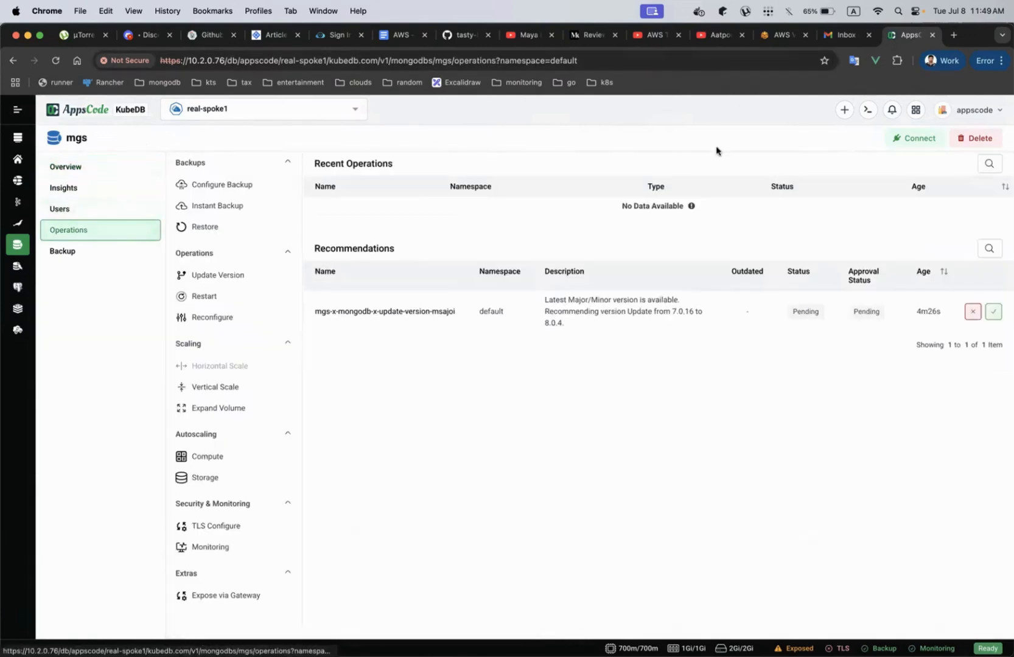
Switch to the Notes app
{"action": "key", "text": "ctrl+Up"}
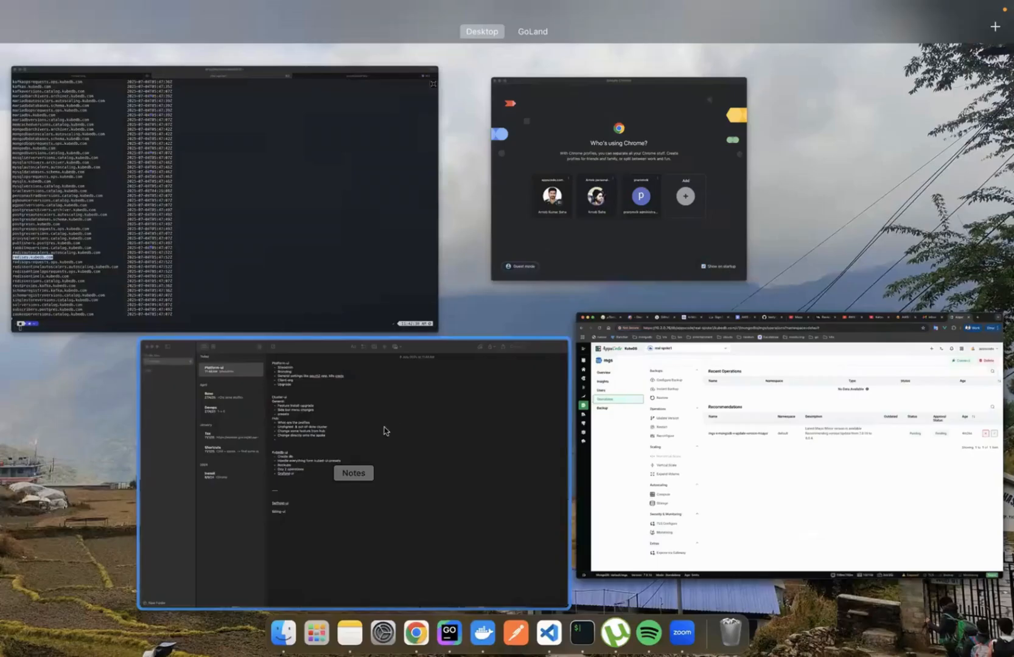